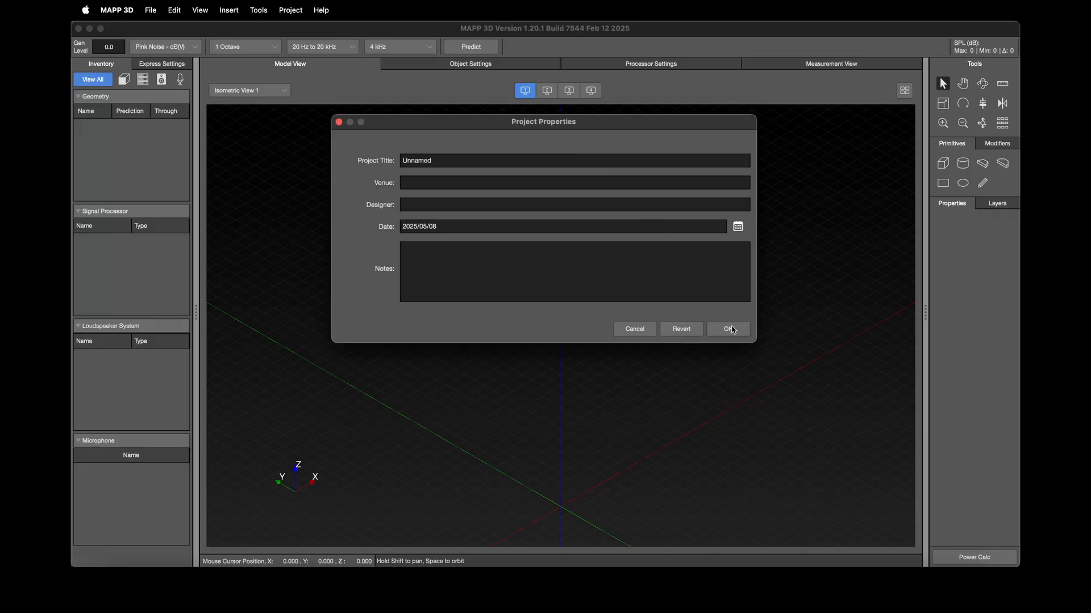
# Step: Accept the default project properties for the new Unnamed project
pyautogui.click(733, 333)
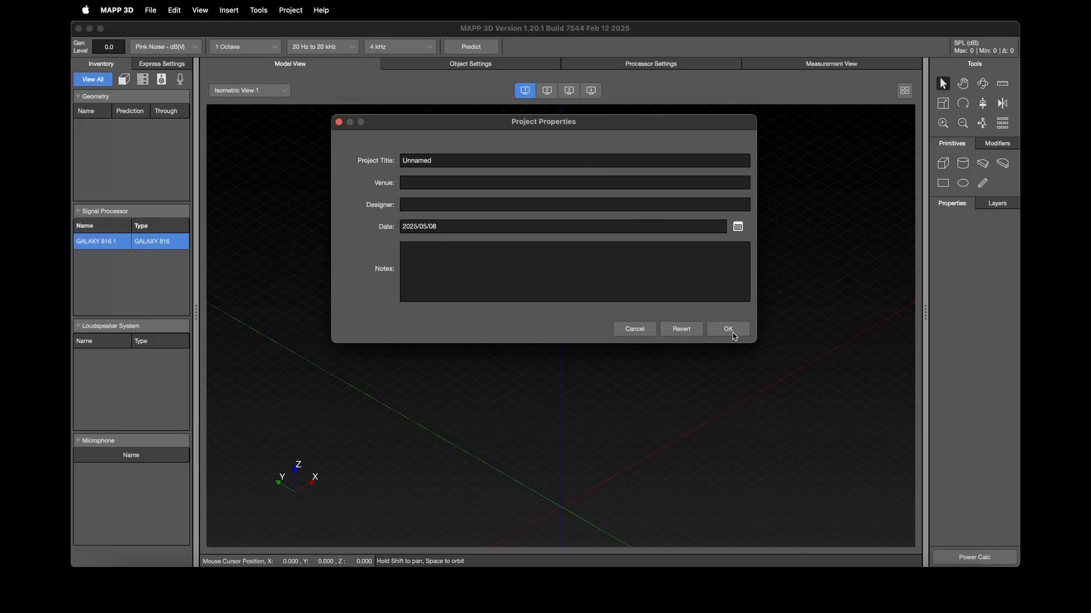
pyautogui.click(148, 12)
pyautogui.moveTo(213, 121)
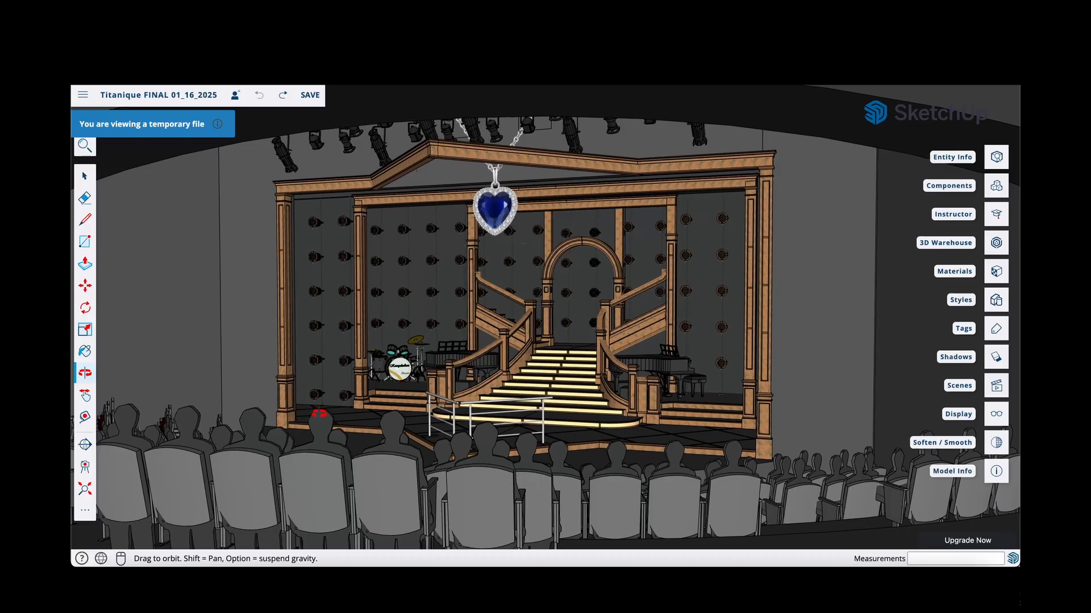
pyautogui.moveTo(449, 400)
pyautogui.mouseDown()
pyautogui.moveTo(413, 399)
pyautogui.moveTo(547, 404)
pyautogui.moveTo(694, 428)
pyautogui.moveTo(878, 427)
pyautogui.moveTo(967, 382)
pyautogui.moveTo(555, 425)
pyautogui.moveTo(327, 425)
pyautogui.moveTo(260, 438)
pyautogui.moveTo(224, 462)
pyautogui.mouseUp()
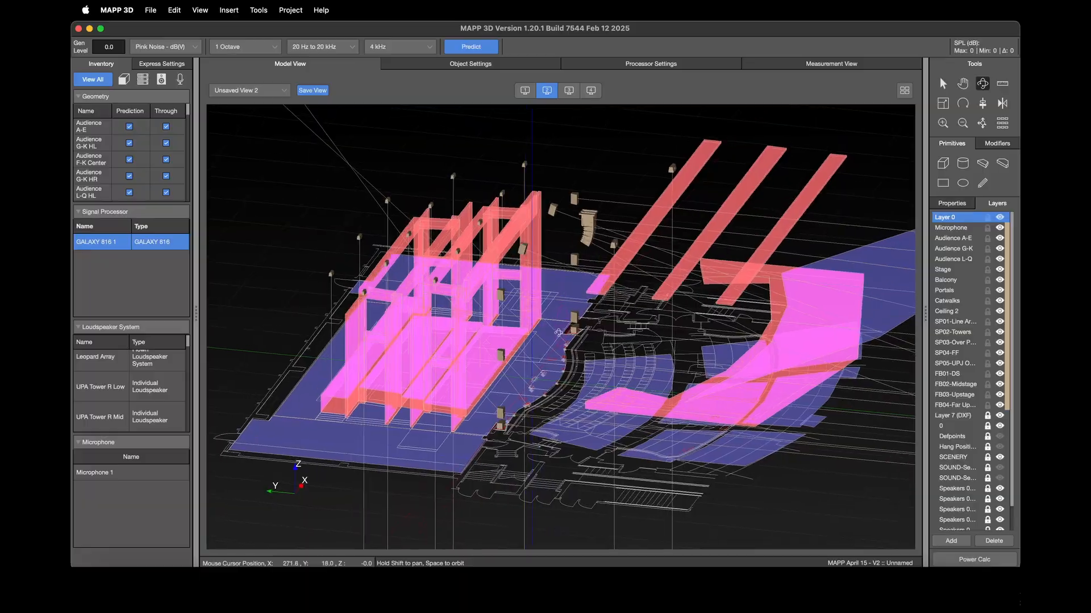
pyautogui.moveTo(558, 332); pyautogui.dragTo(817, 350)
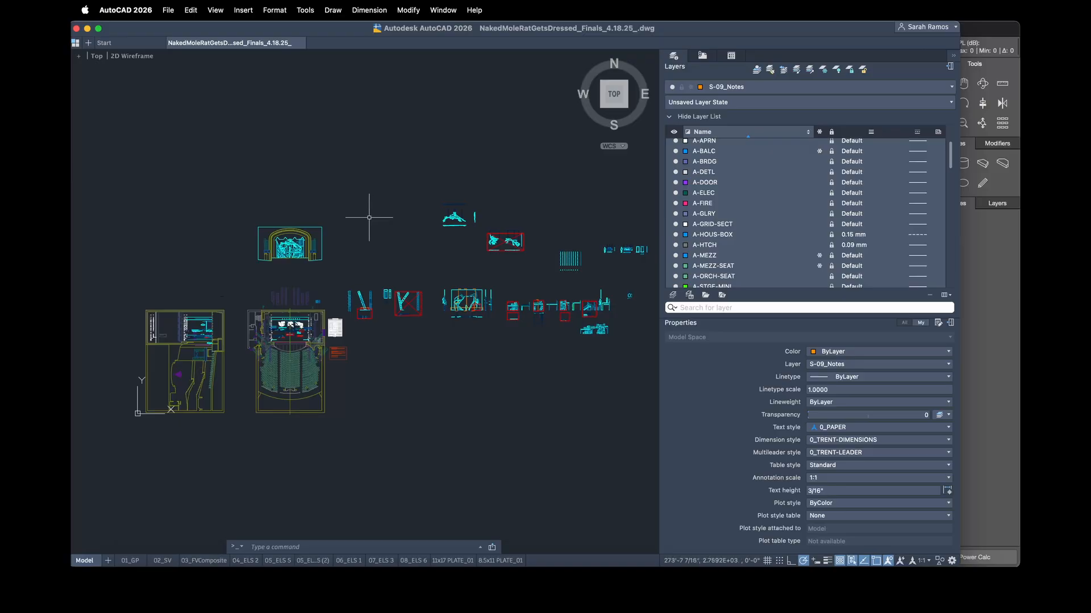
# Step: In AutoCAD, save a copy of the NakedMoleRatGetsDressed_Finals_4.18.25_ drawing as AutoCAD 2018 DXF in the Class 6 Stuff folder
pyautogui.click(167, 10)
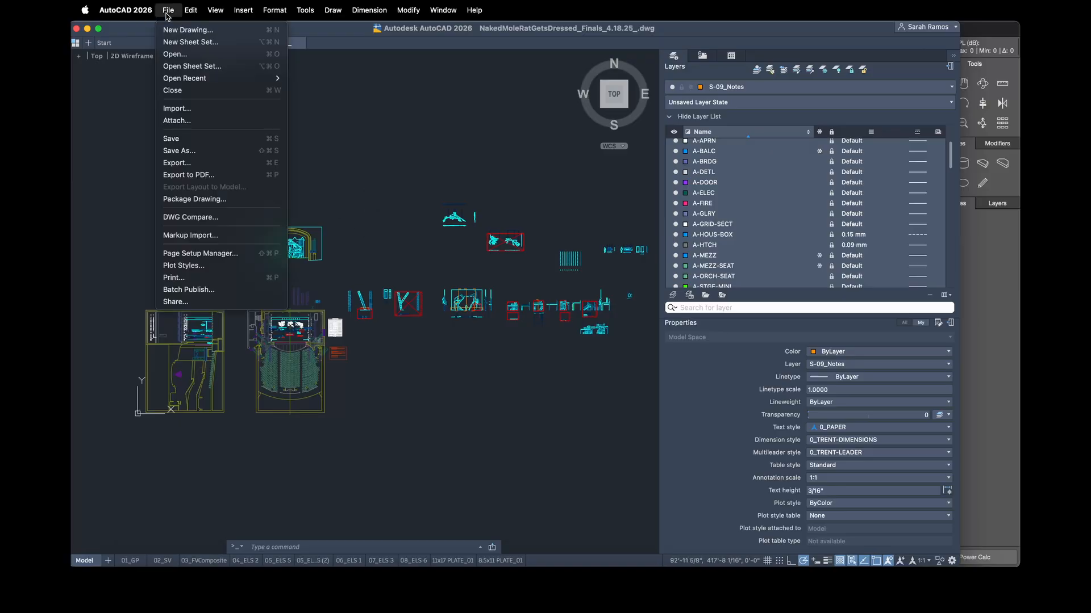
pyautogui.click(253, 151)
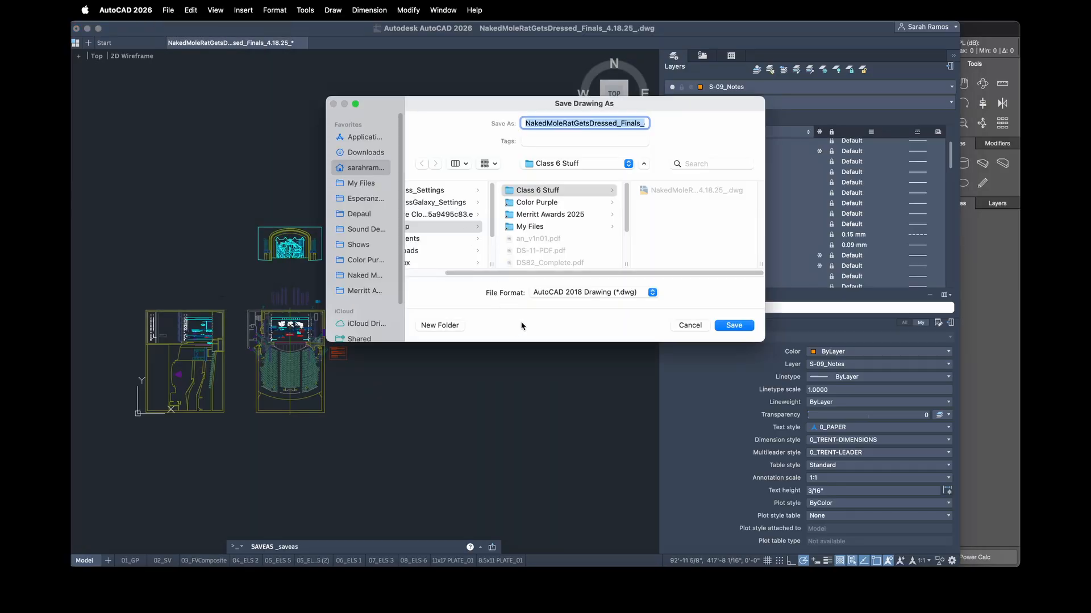
pyautogui.click(579, 292)
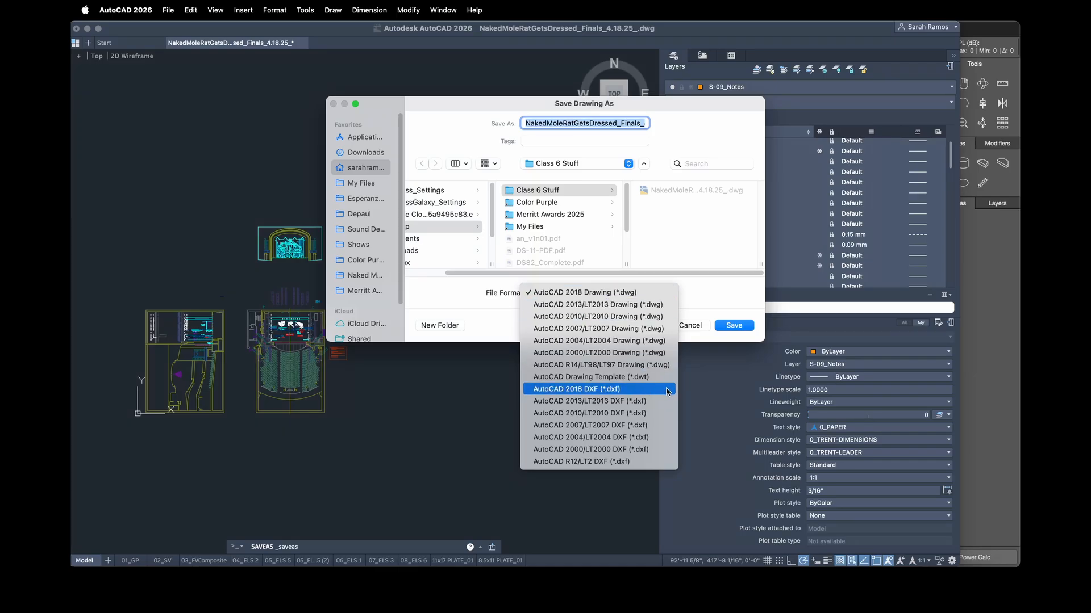
pyautogui.click(667, 391)
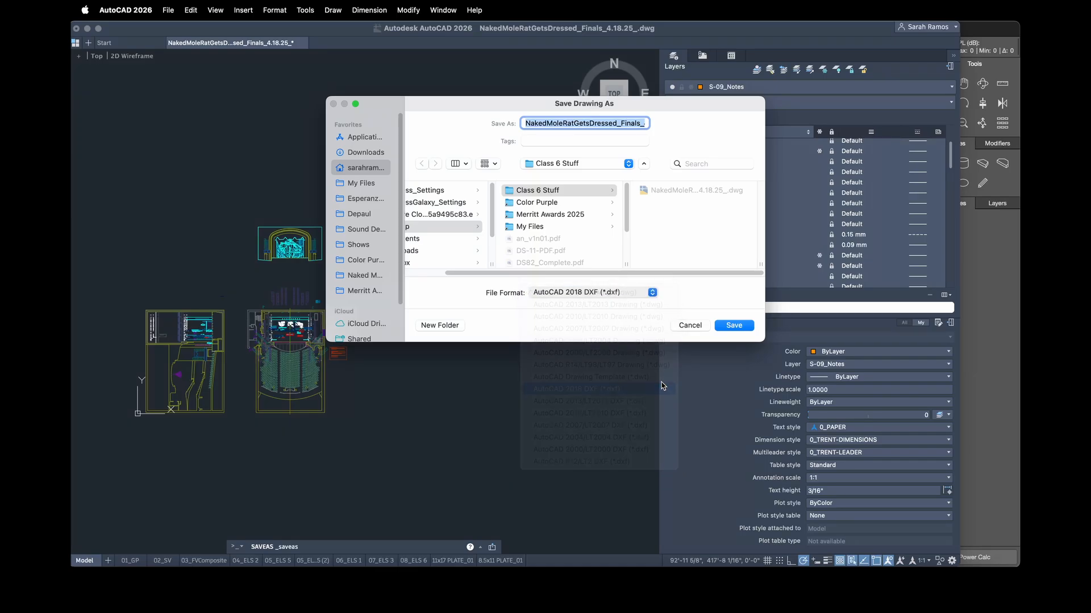
pyautogui.click(734, 326)
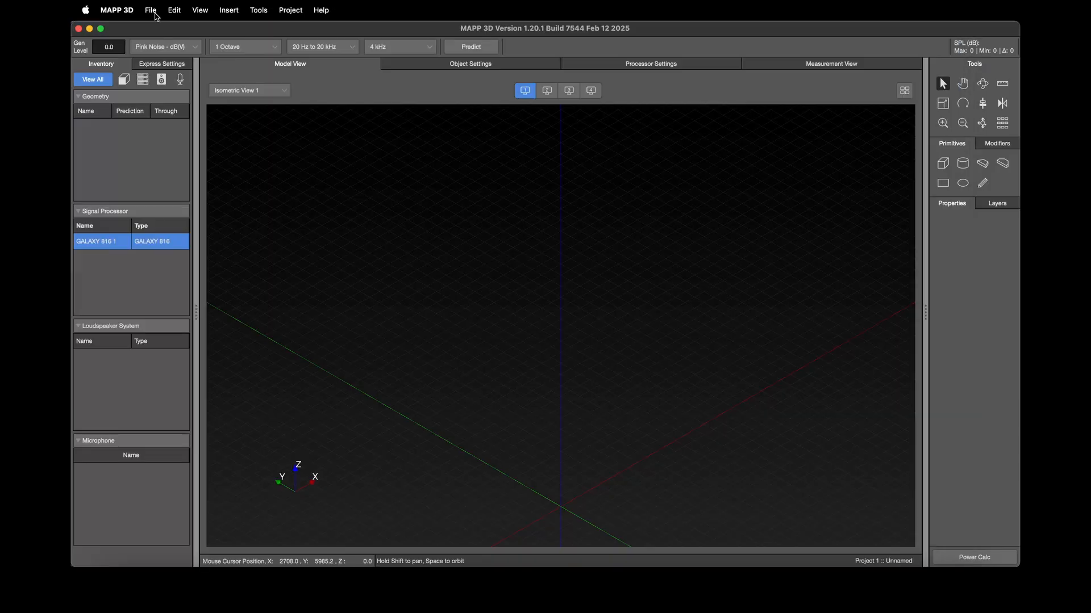
# Step: In MAPP 3D, try to import NakedMoleRatGetsDressed_Finals_4.18.25_.dxf in inches with a 10 x 10 grid resolution, without its drawing limits
pyautogui.click(156, 14)
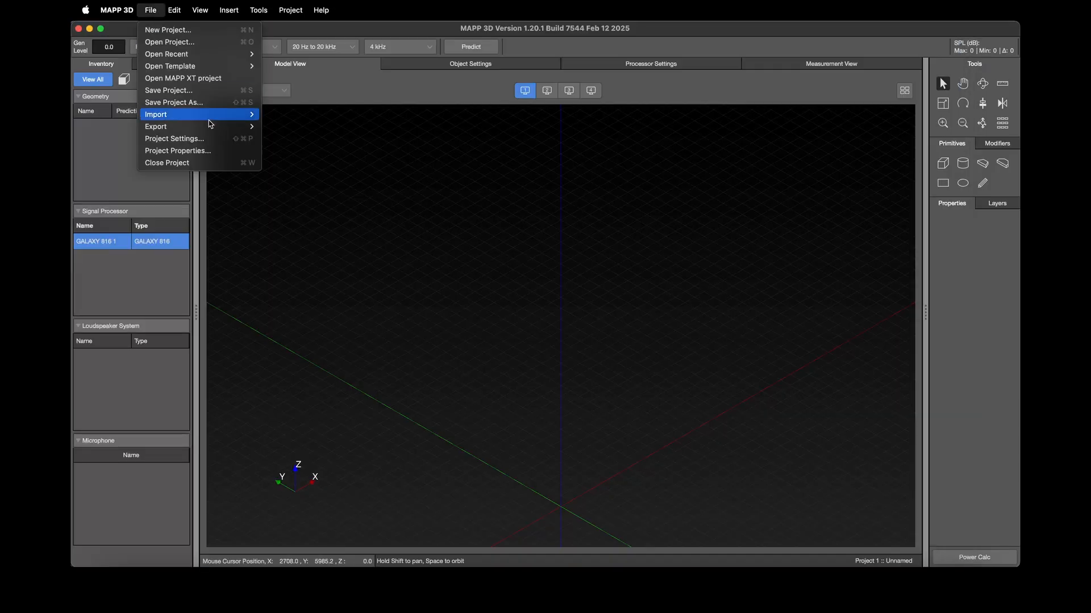
pyautogui.moveTo(219, 117)
pyautogui.click(290, 117)
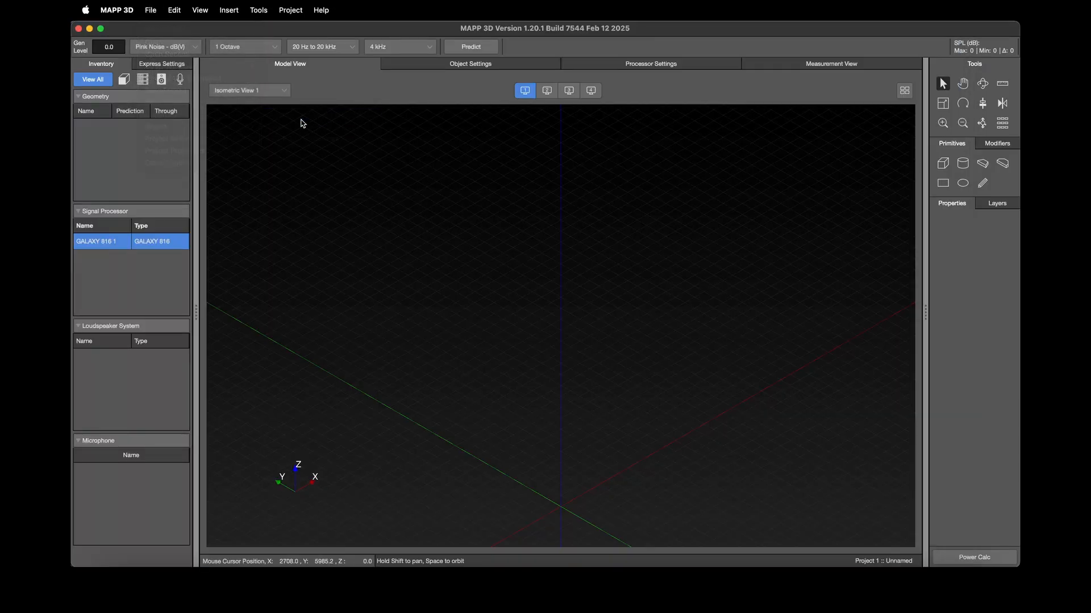
pyautogui.click(469, 154)
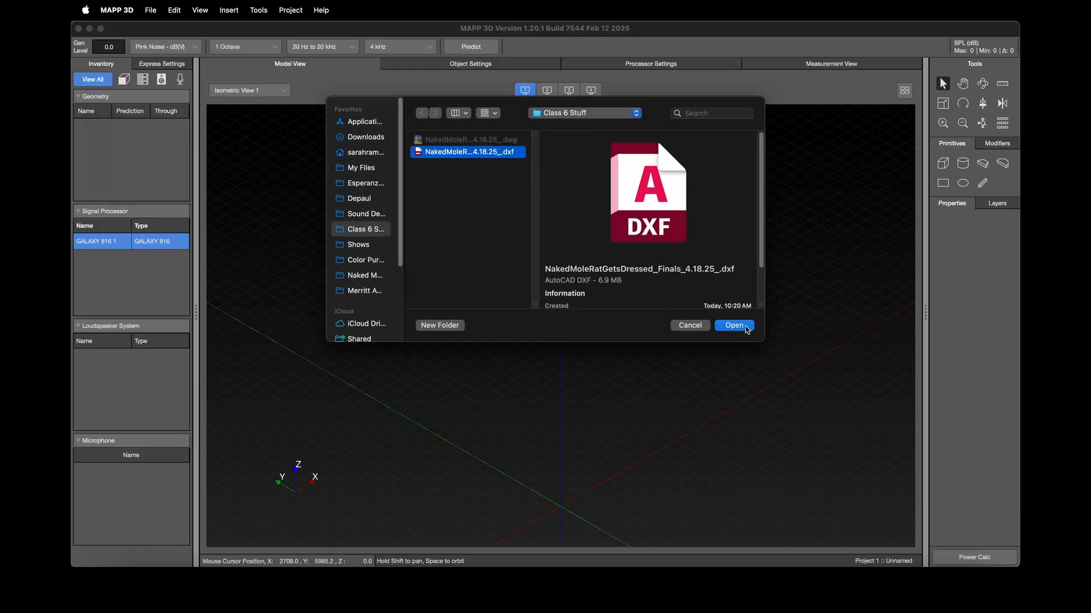
pyautogui.click(737, 326)
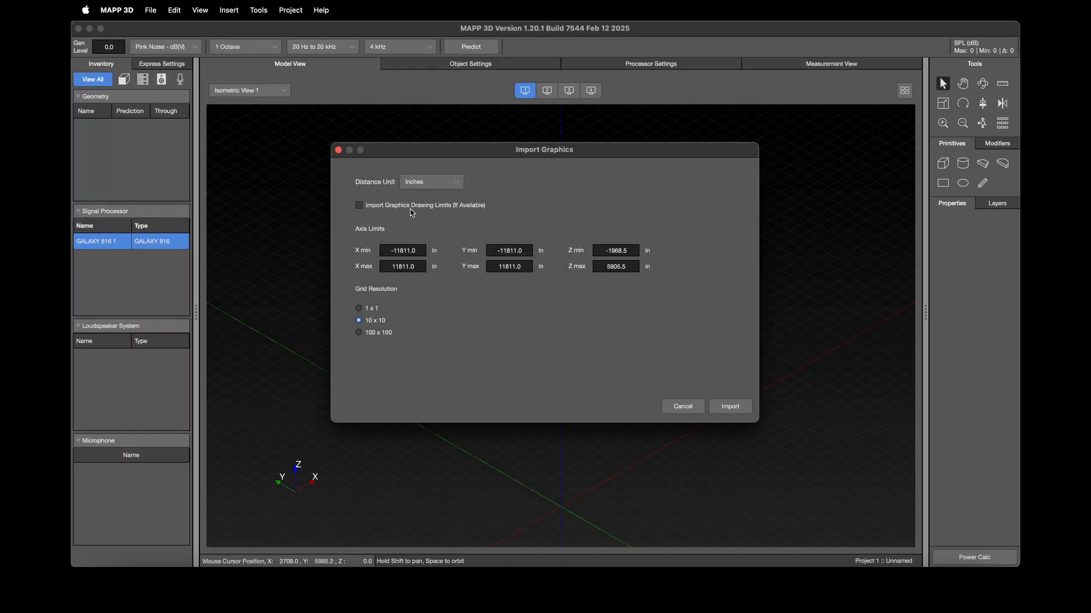
pyautogui.click(730, 406)
pyautogui.click(737, 405)
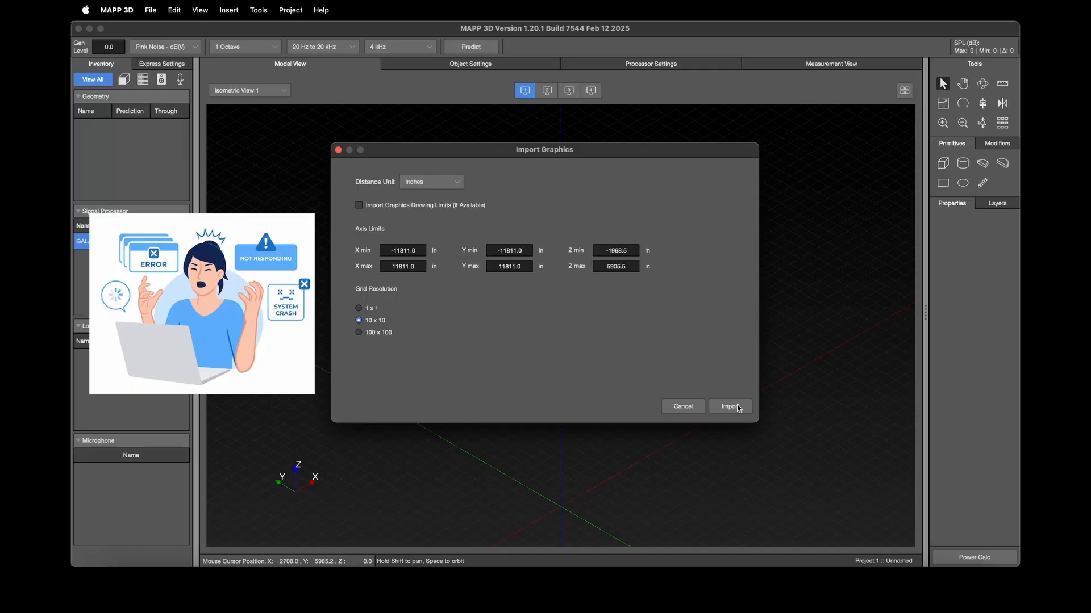
pyautogui.click(737, 407)
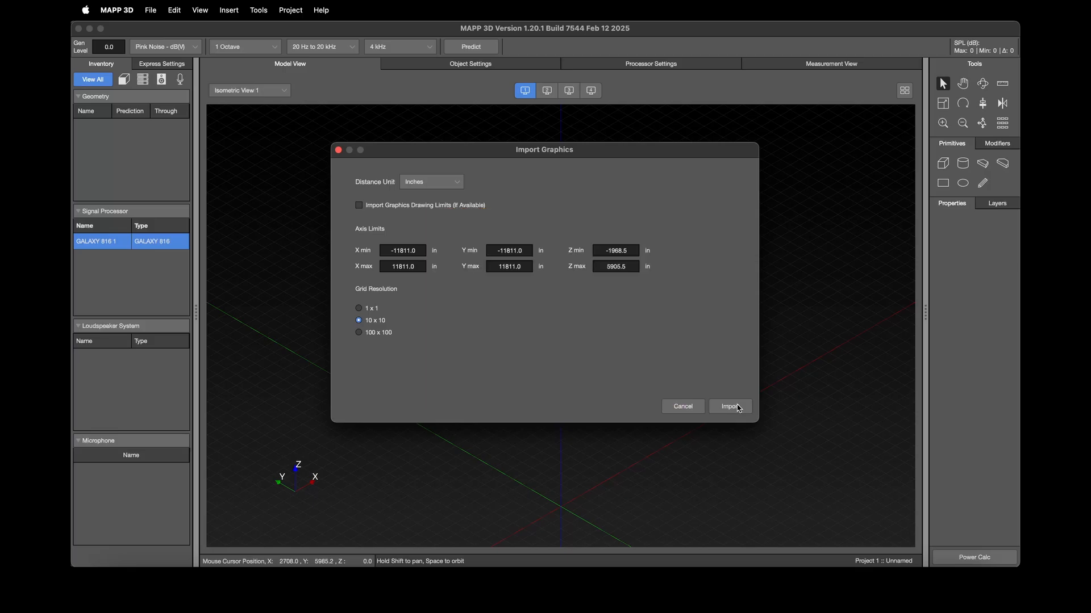
pyautogui.click(736, 408)
pyautogui.click(694, 410)
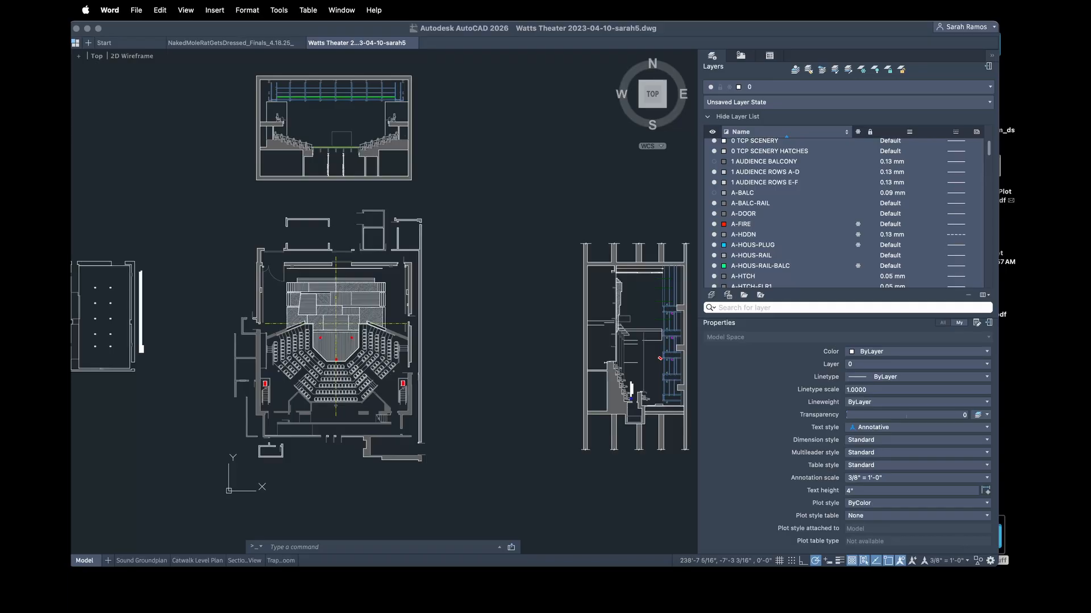
# Step: Switch to Firefox and open the "Clean DXF for MAPP XT" resource on the Backstage sound page
pyautogui.press('super+Tab')
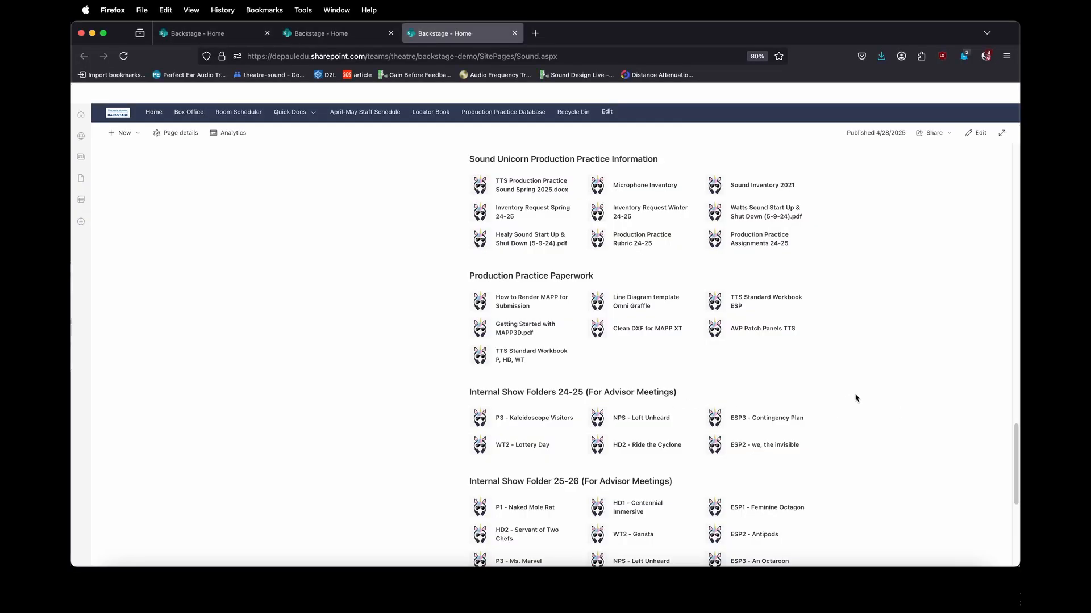
pyautogui.click(647, 334)
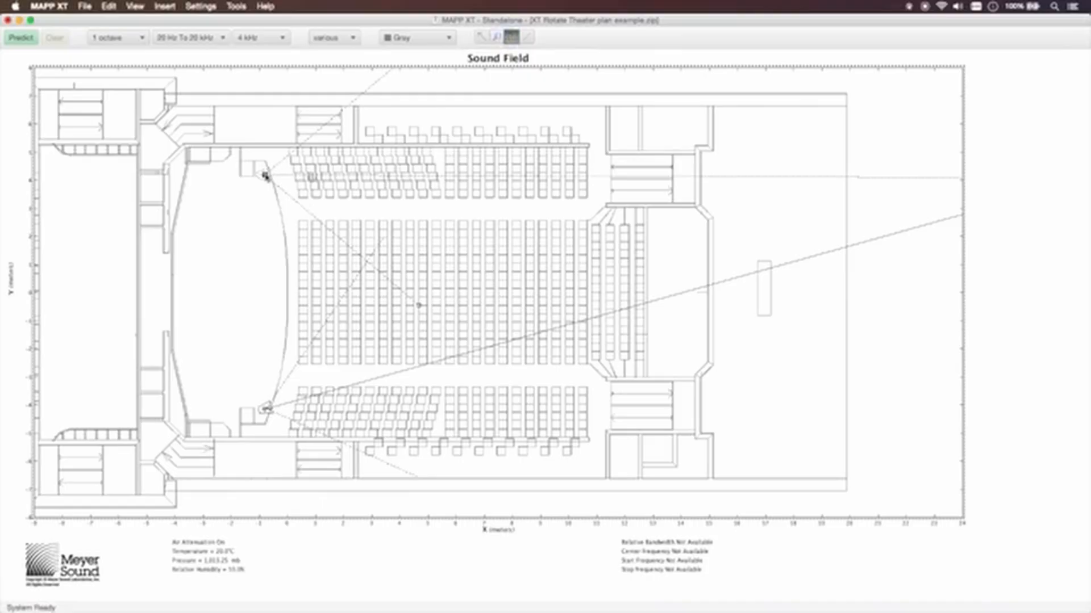
# Step: In the MAPP XT theater plan, adjust the upper stage-side loudspeaker and run the sound field prediction
pyautogui.click(266, 176)
pyautogui.moveTo(472, 175); pyautogui.dragTo(470, 232)
pyautogui.click(21, 38)
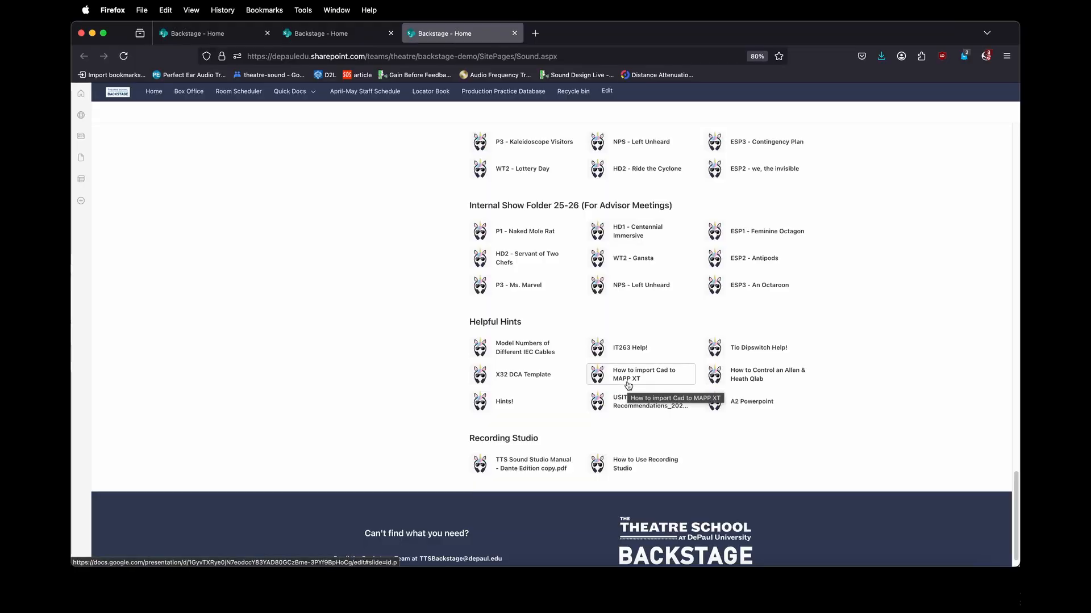
# Step: Open the "How to import Cad to MAPP XT" slides in Firefox and review the purging, QSELECT, exploding and deleting instructions
pyautogui.click(628, 386)
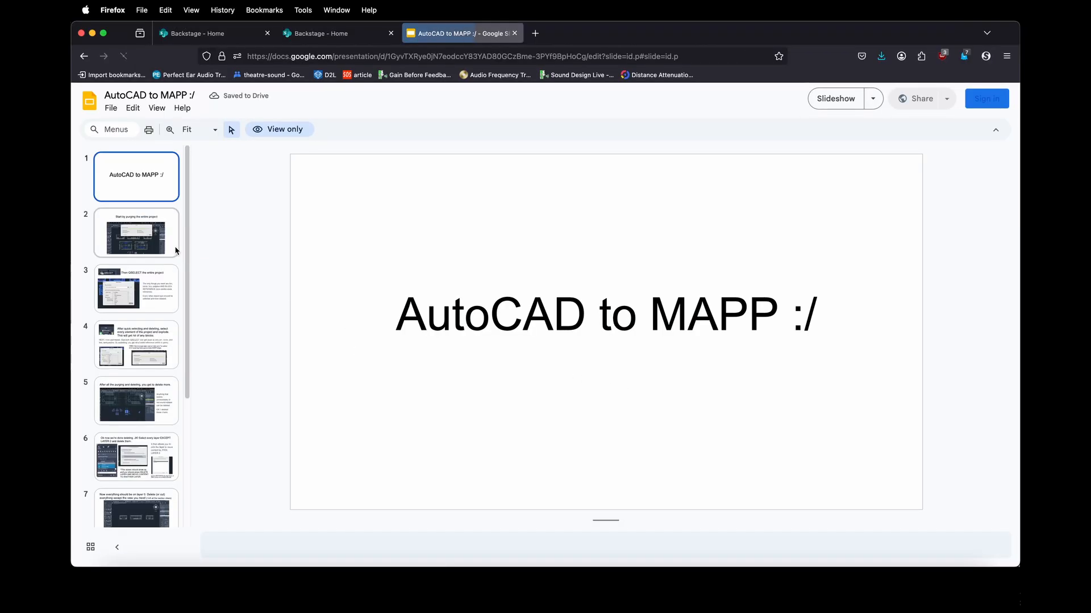
pyautogui.click(156, 243)
pyautogui.click(155, 290)
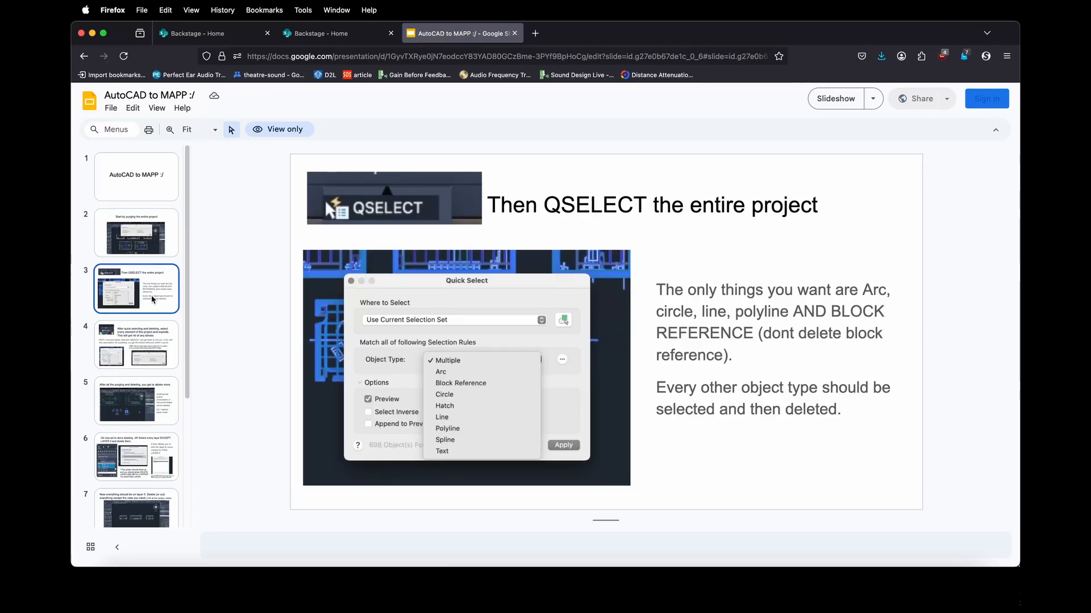
pyautogui.click(153, 344)
pyautogui.click(151, 396)
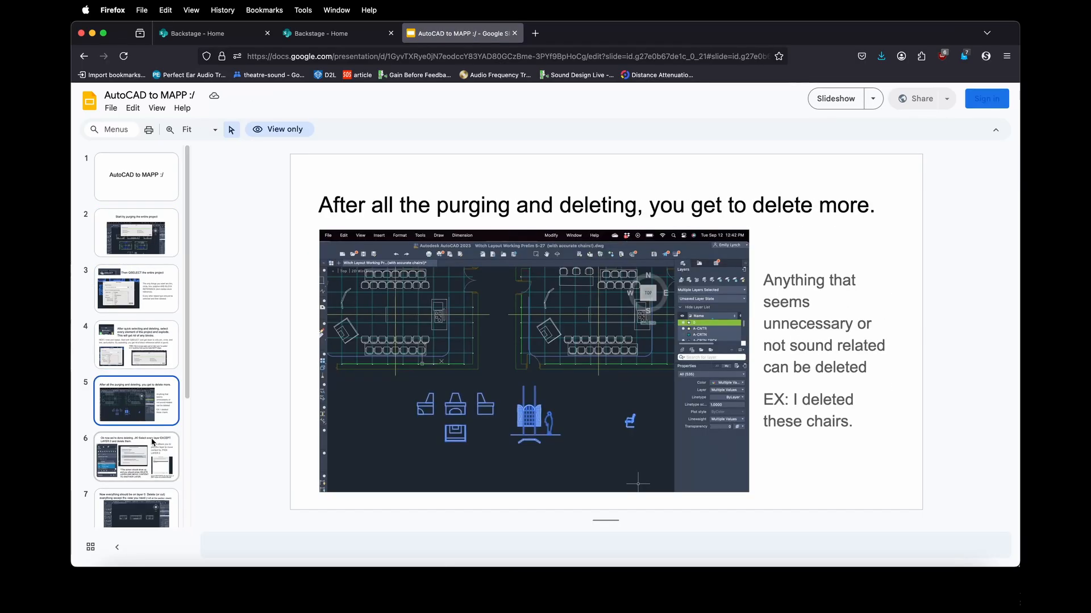
pyautogui.click(149, 451)
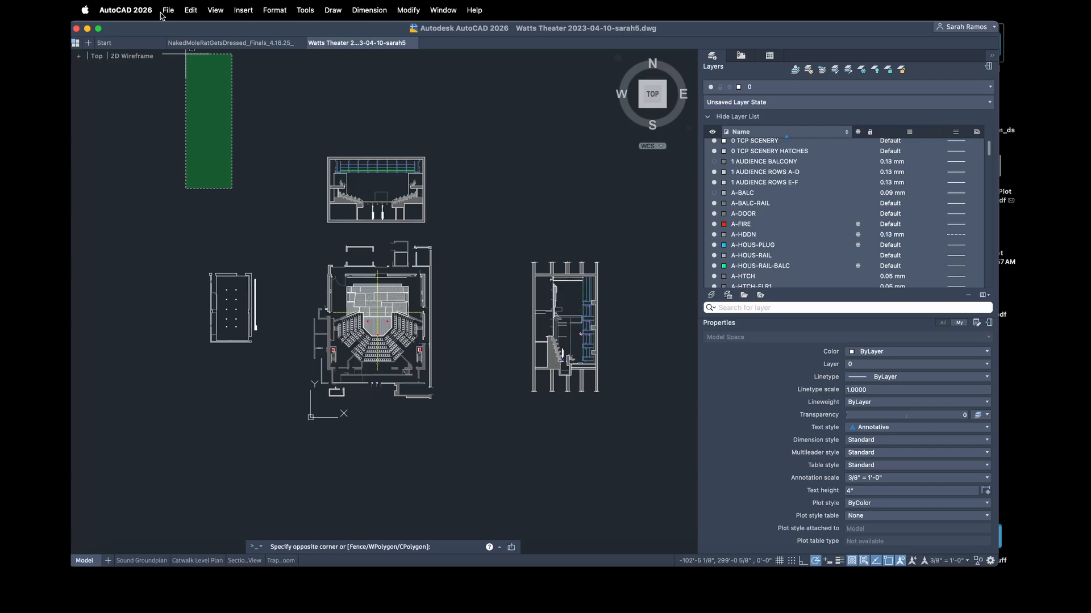
# Step: In AutoCAD, save the Watts Theater drawing under the name "Class 6 - TCP DXF for MAPP" in the DES 210 Class 6 folder
pyautogui.click(171, 52)
pyautogui.click(168, 10)
pyautogui.click(216, 150)
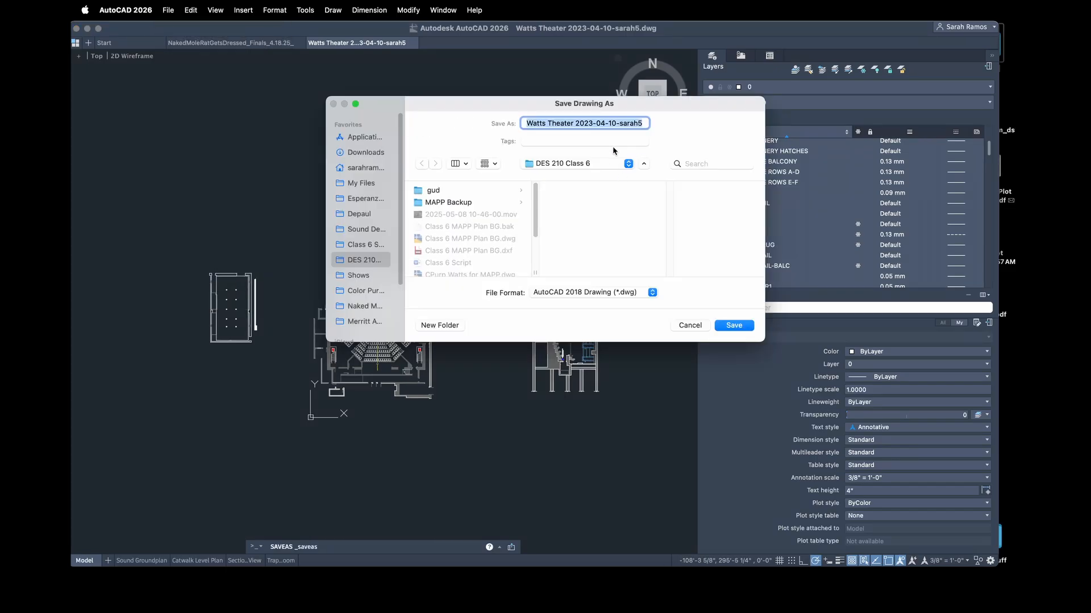
pyautogui.write('Cl')
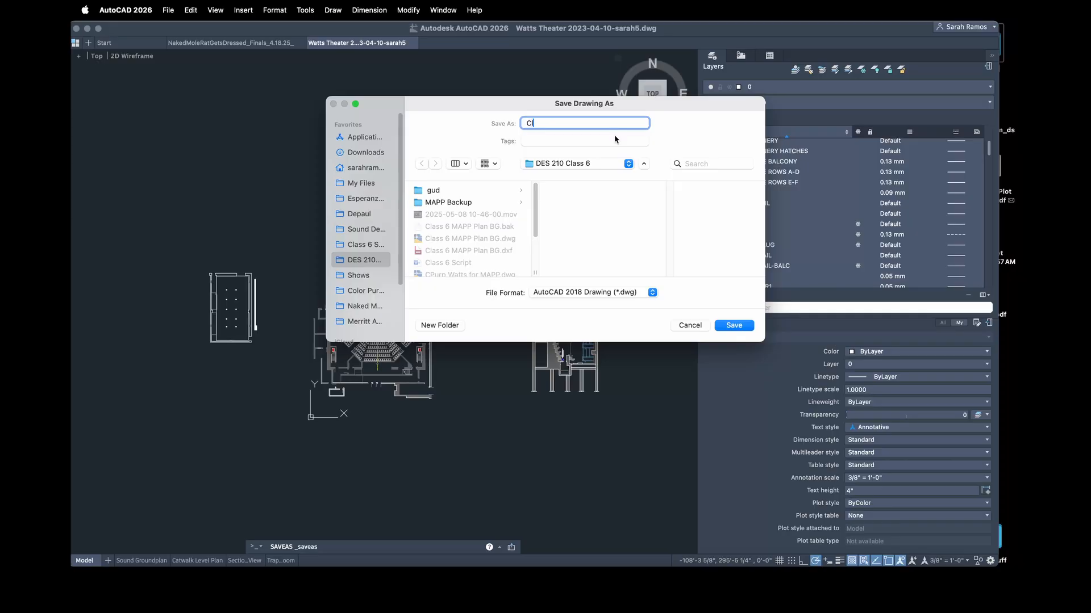
pyautogui.write('ass 6 - TCP DXF for MAPP')
pyautogui.click(744, 327)
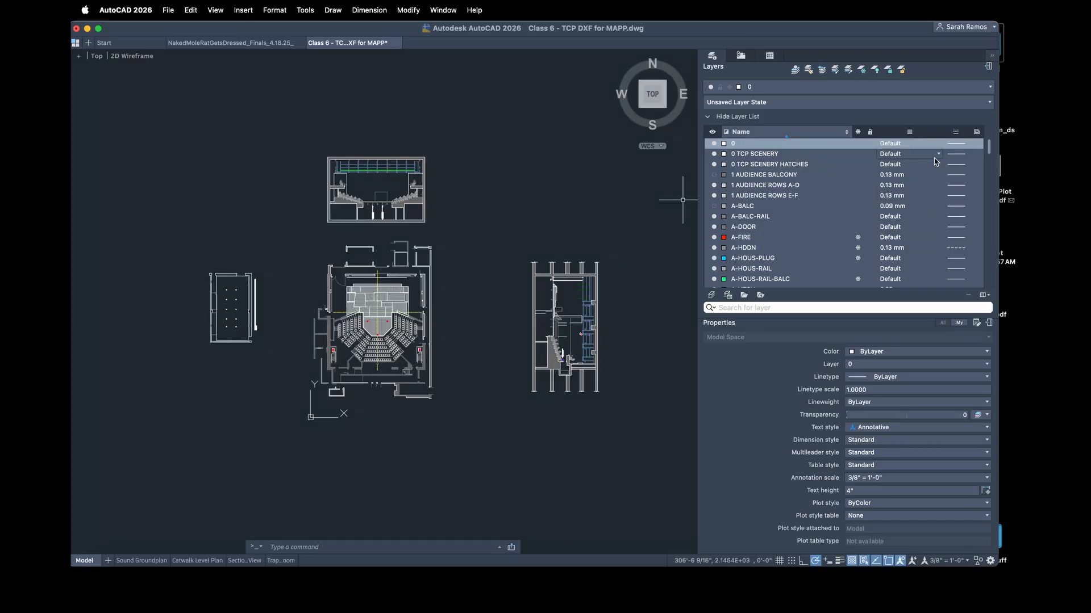
# Step: Look through the layer list, and erase the tall section drawing to the right of the theater ground plan
pyautogui.scroll(-3, 956, 175)
pyautogui.scroll(-10, 957, 179)
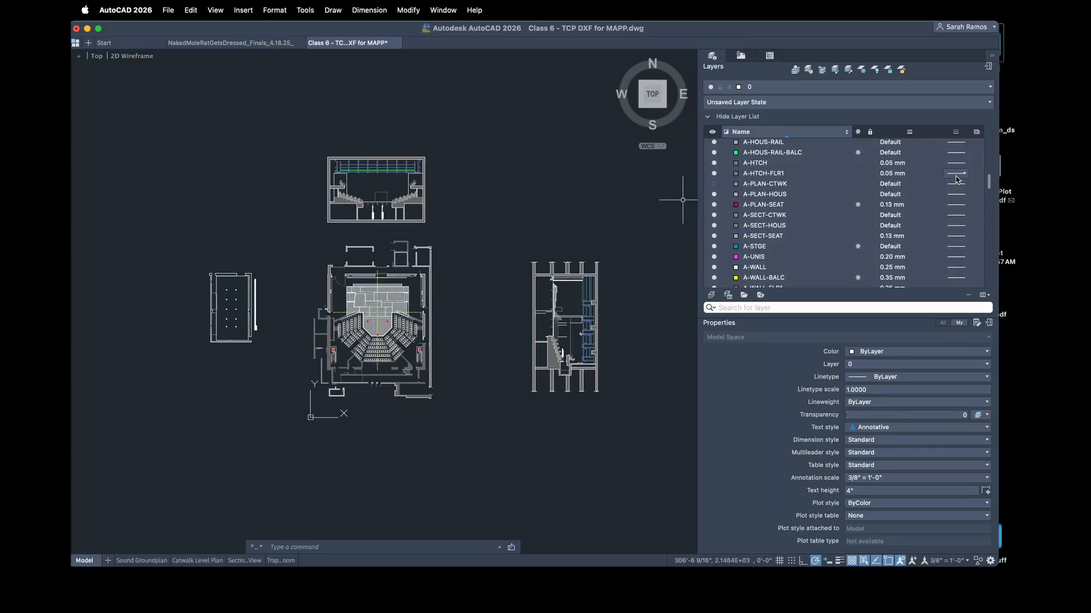
pyautogui.scroll(-10, 958, 181)
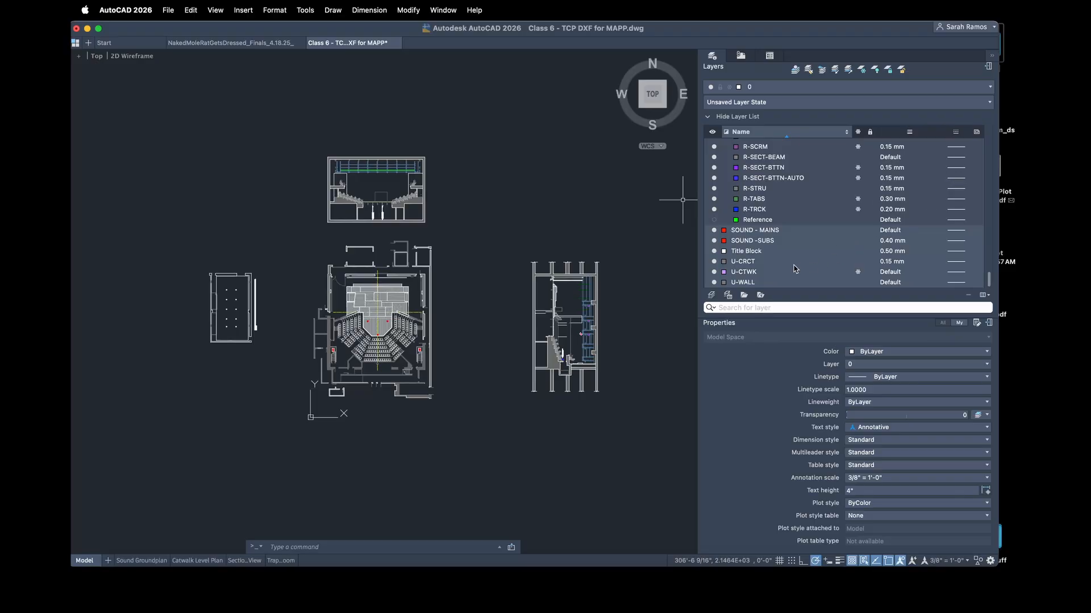
pyautogui.scroll(20, 789, 267)
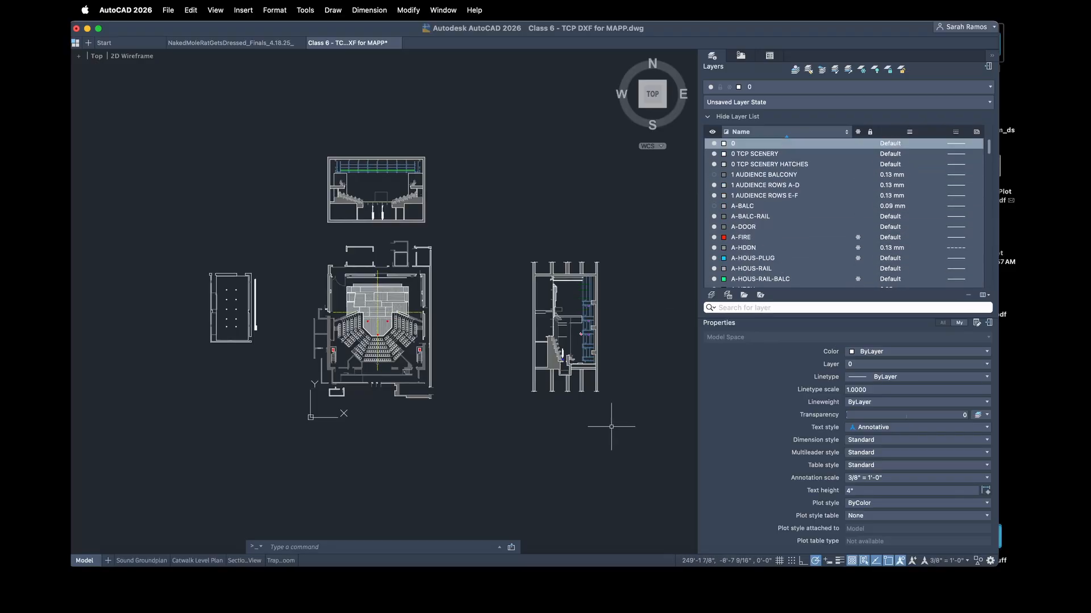
pyautogui.moveTo(638, 433); pyautogui.dragTo(509, 233)
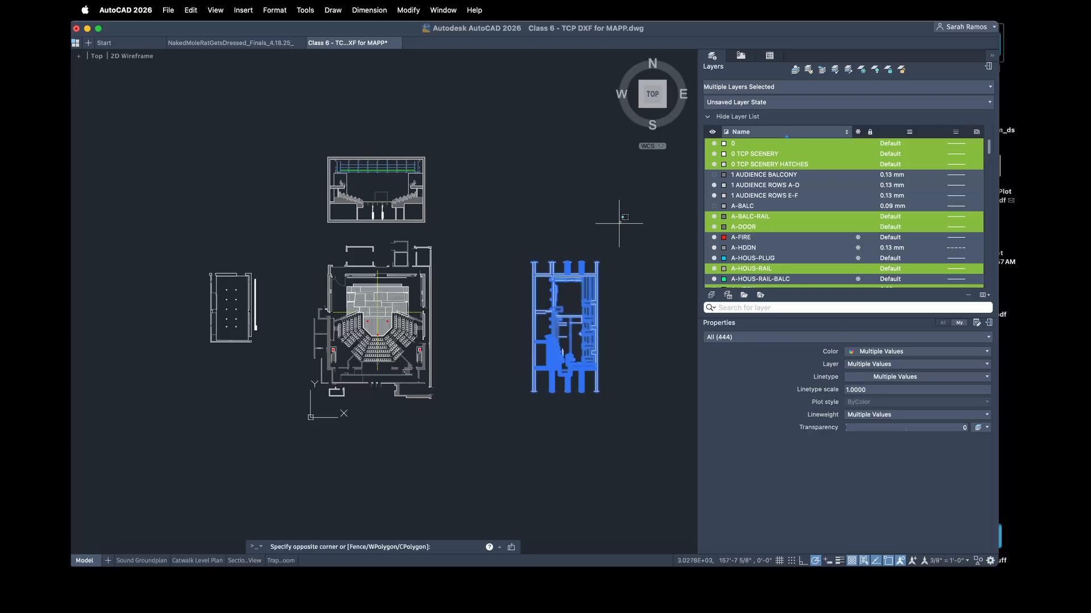
pyautogui.moveTo(622, 221)
pyautogui.mouseDown()
pyautogui.moveTo(487, 394)
pyautogui.moveTo(514, 409)
pyautogui.mouseUp()
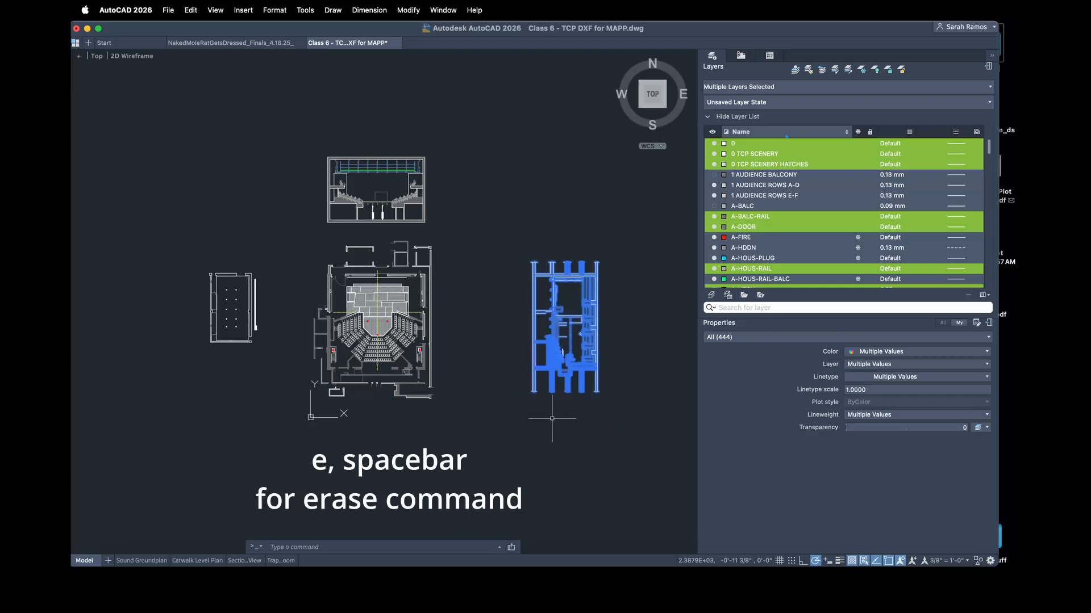
pyautogui.write('e')
pyautogui.press('space')
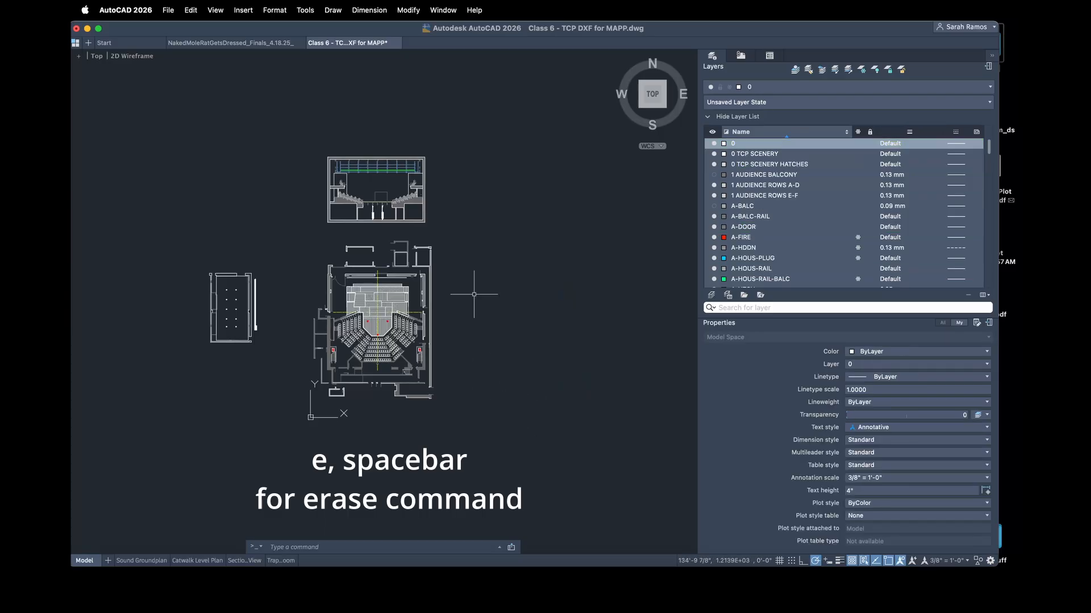
# Step: Erase the section view above the theater ground plan and the small plan drawing to its left
pyautogui.click(440, 234)
pyautogui.click(275, 133)
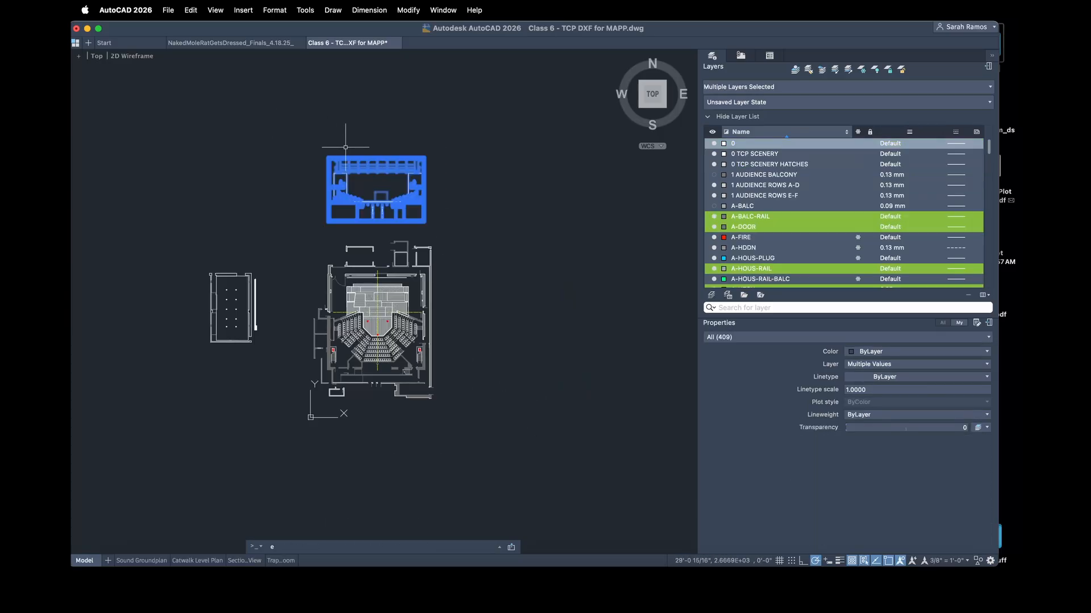
pyautogui.press('space')
pyautogui.click(285, 236)
pyautogui.click(169, 368)
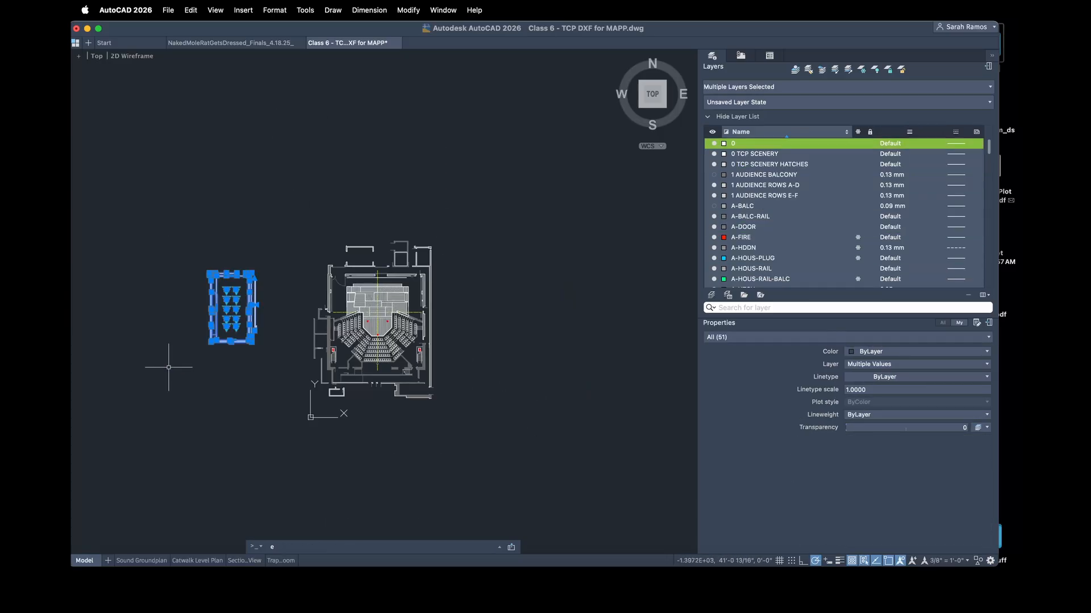
pyautogui.press('Delete')
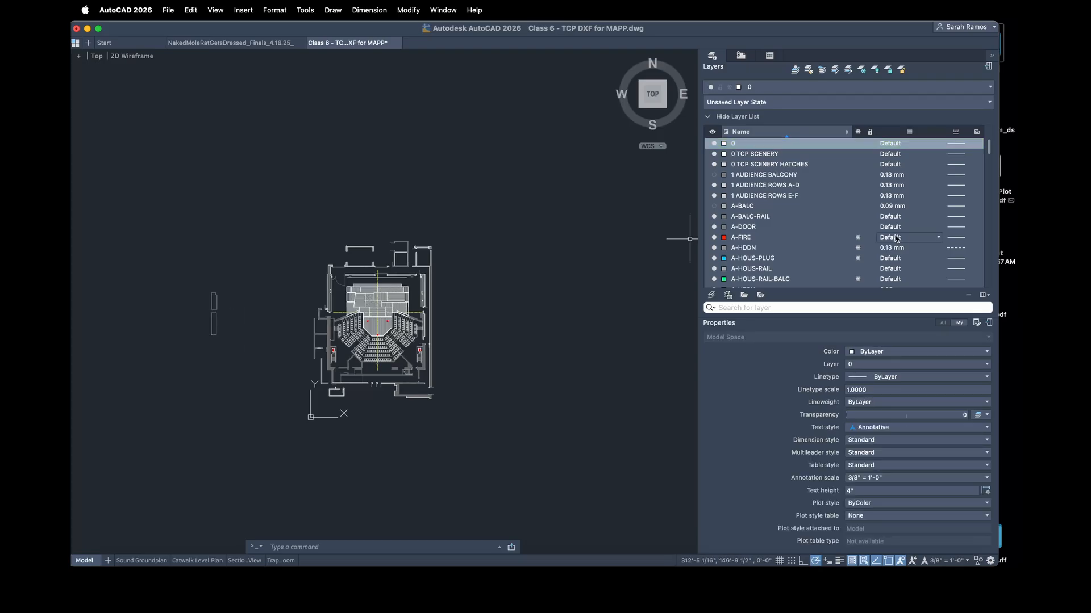
# Step: Erase the two small closed polylines on the C-STEL layer to the left of the theater ground plan
pyautogui.scroll(-5, 860, 243)
pyautogui.scroll(-5, 860, 242)
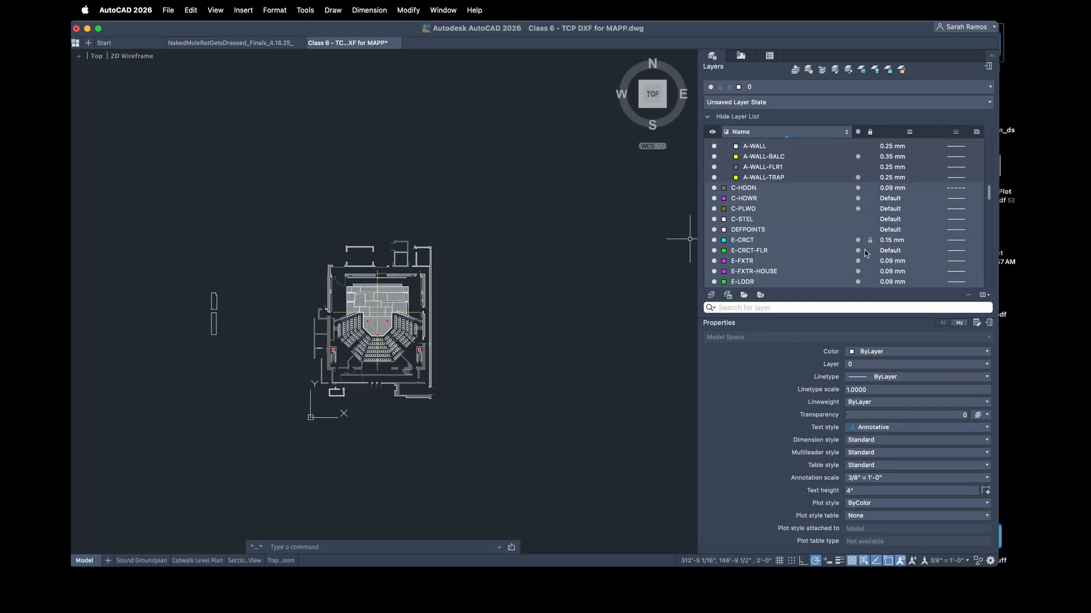
pyautogui.click(227, 361)
pyautogui.click(183, 277)
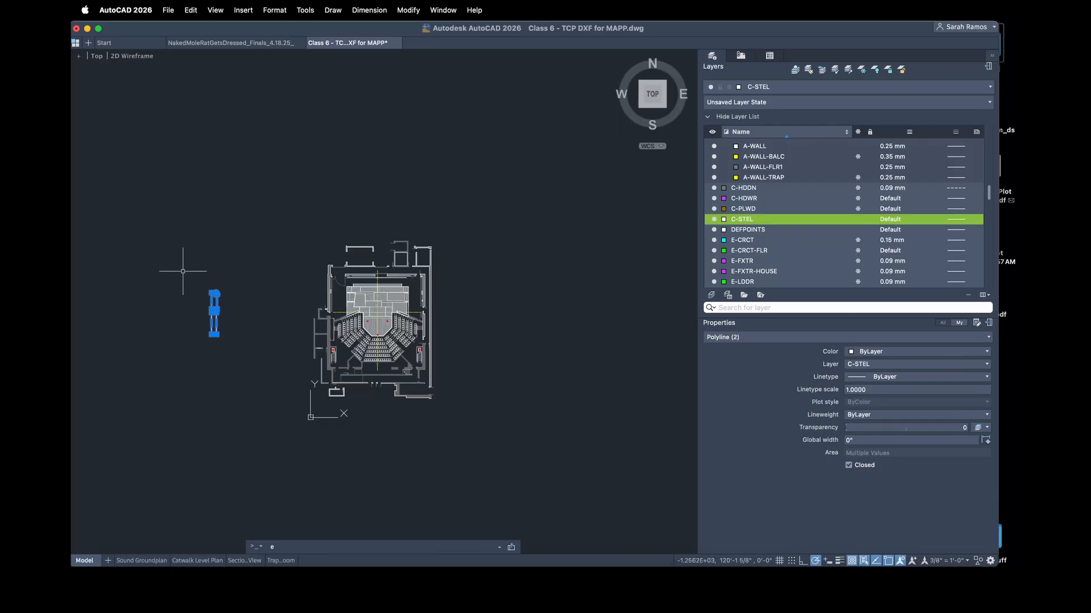
pyautogui.press('Delete')
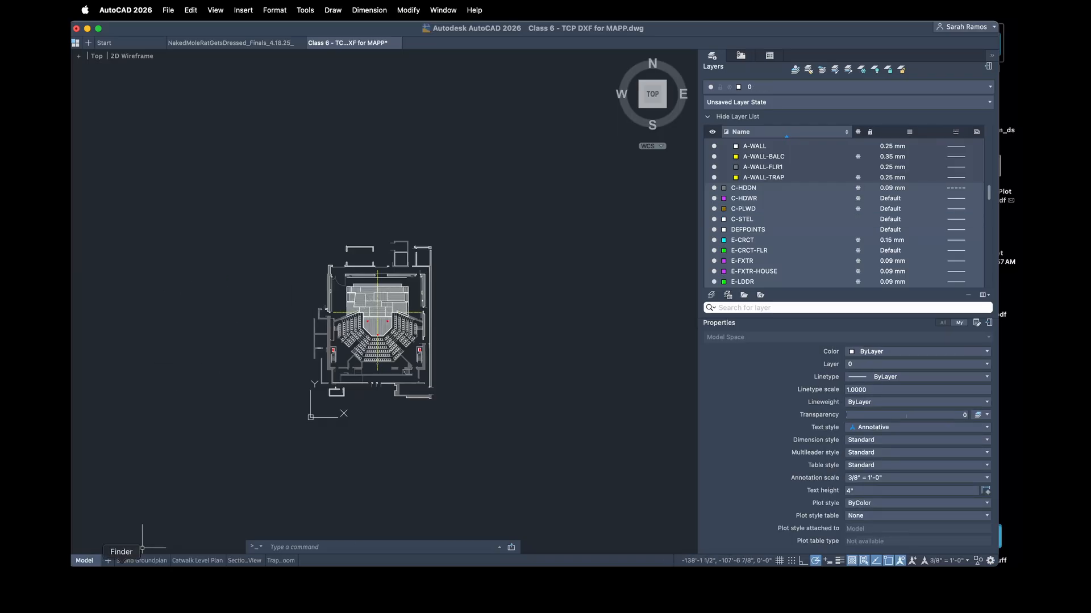
# Step: Delete the Sound Groundplan, Catwalk Level Plan, section view and trap room layouts, confirming each deletion
pyautogui.rightClick(158, 560)
pyautogui.click(174, 556)
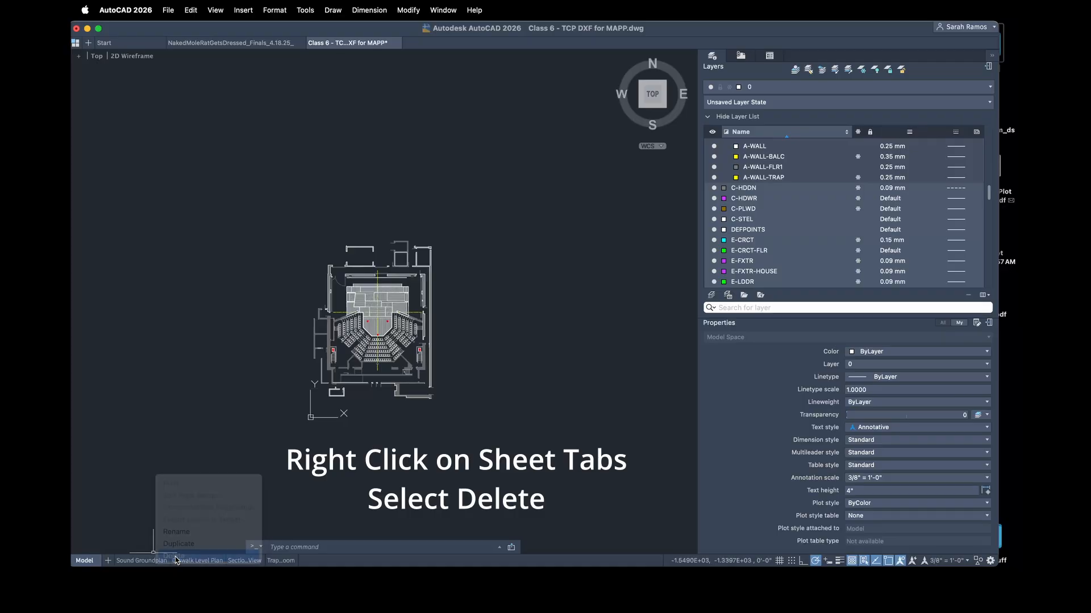
pyautogui.click(573, 261)
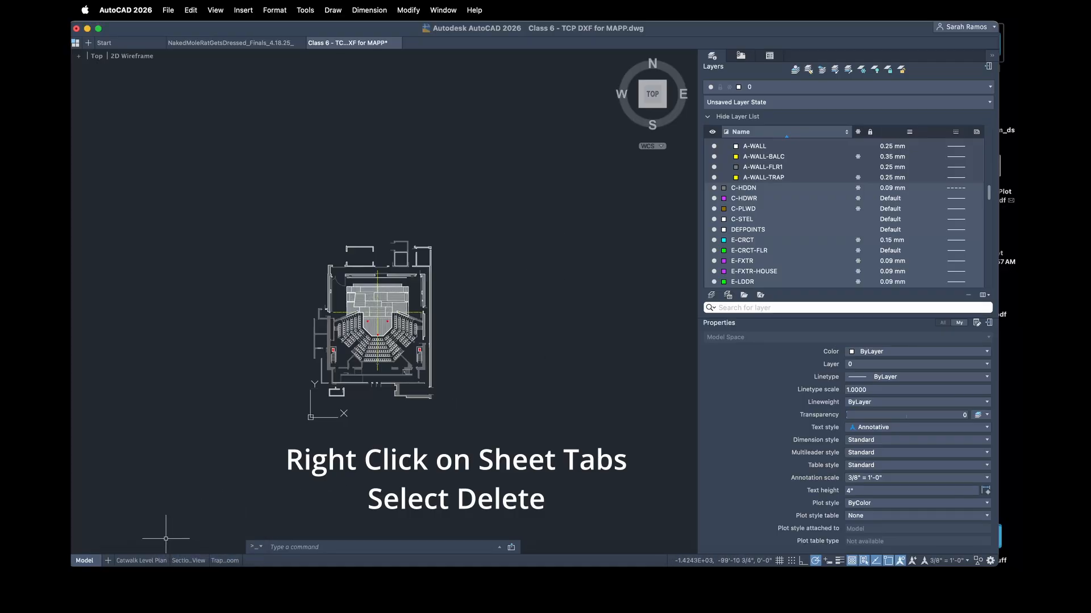
pyautogui.rightClick(159, 560)
pyautogui.click(177, 557)
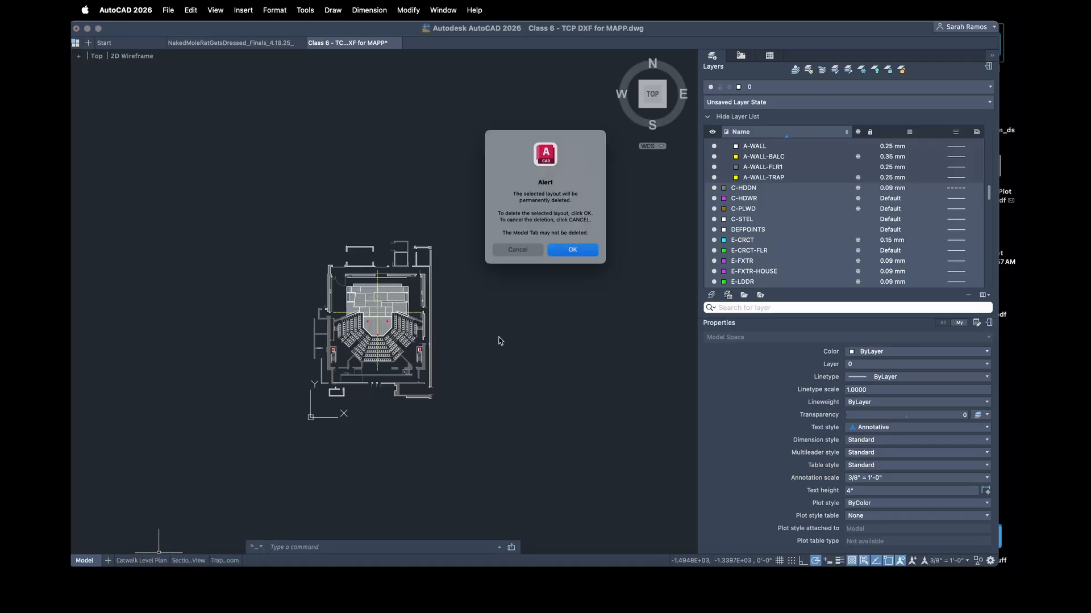
pyautogui.click(573, 260)
pyautogui.rightClick(140, 560)
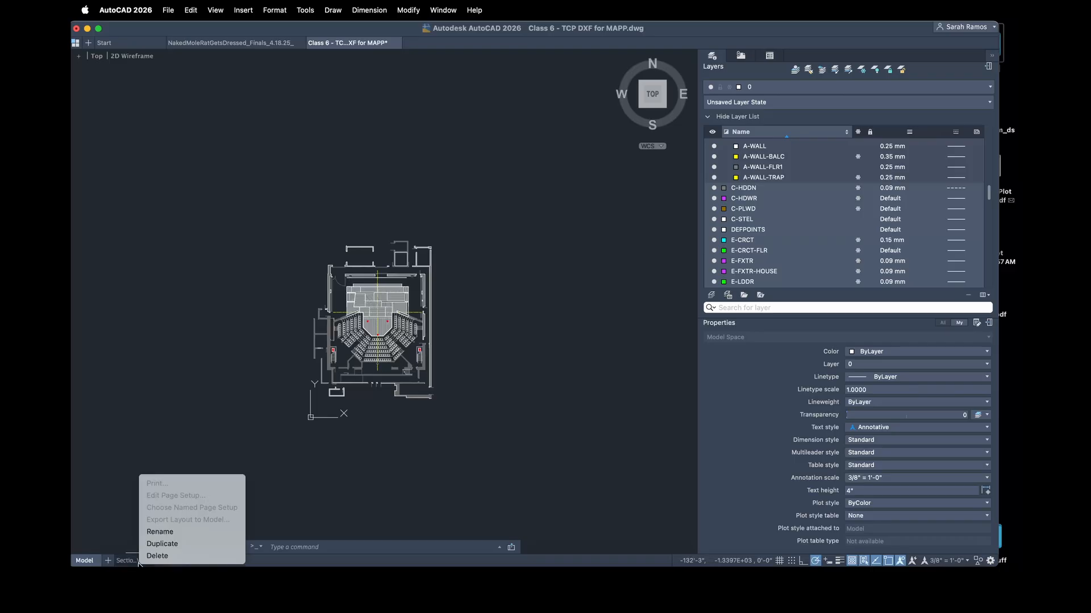
pyautogui.click(152, 556)
pyautogui.click(586, 260)
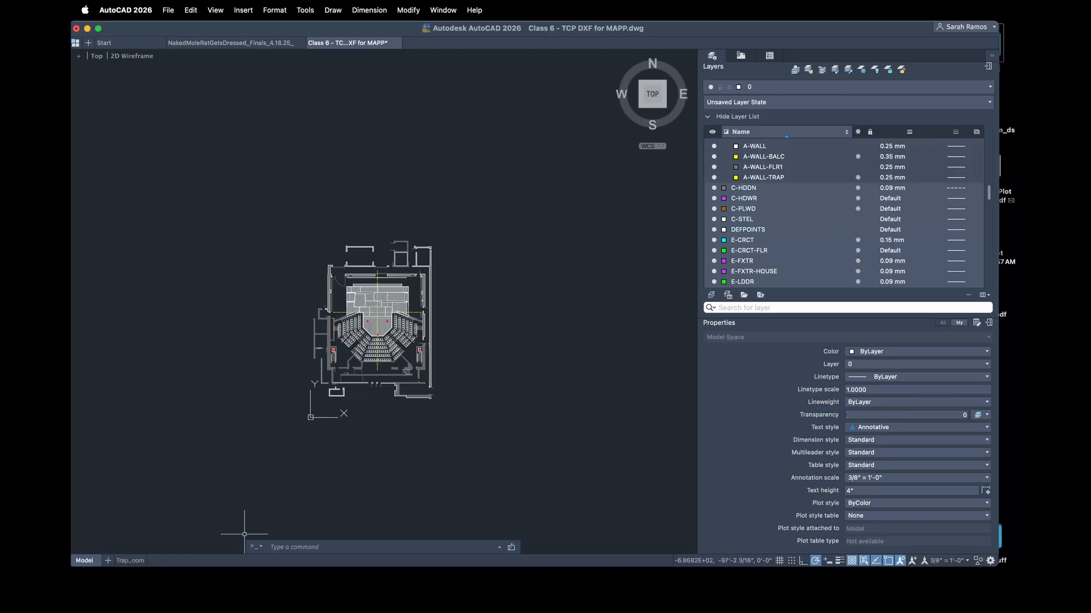
pyautogui.rightClick(130, 560)
pyautogui.click(151, 555)
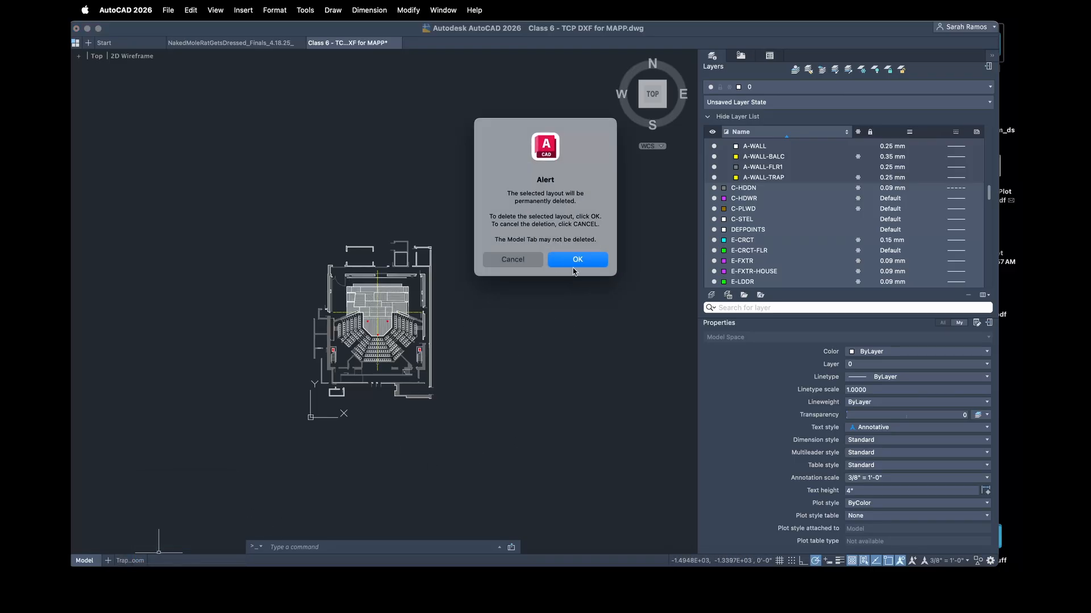
pyautogui.click(581, 260)
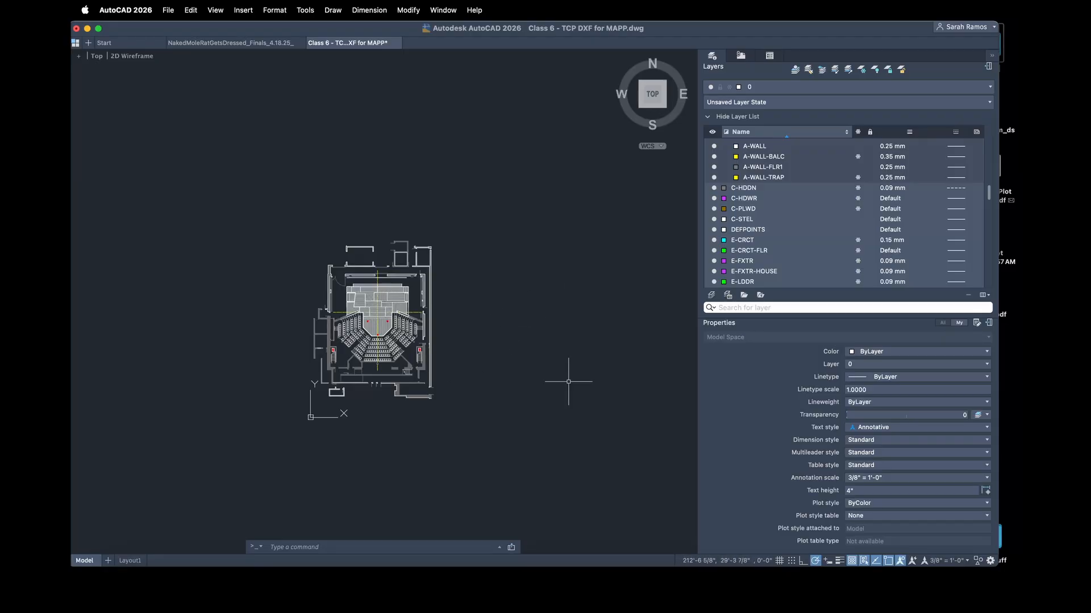
# Step: Purge the drawing with unsupported objects included along with the named, nested, zero-length, empty text and orphaned items
pyautogui.write('purge')
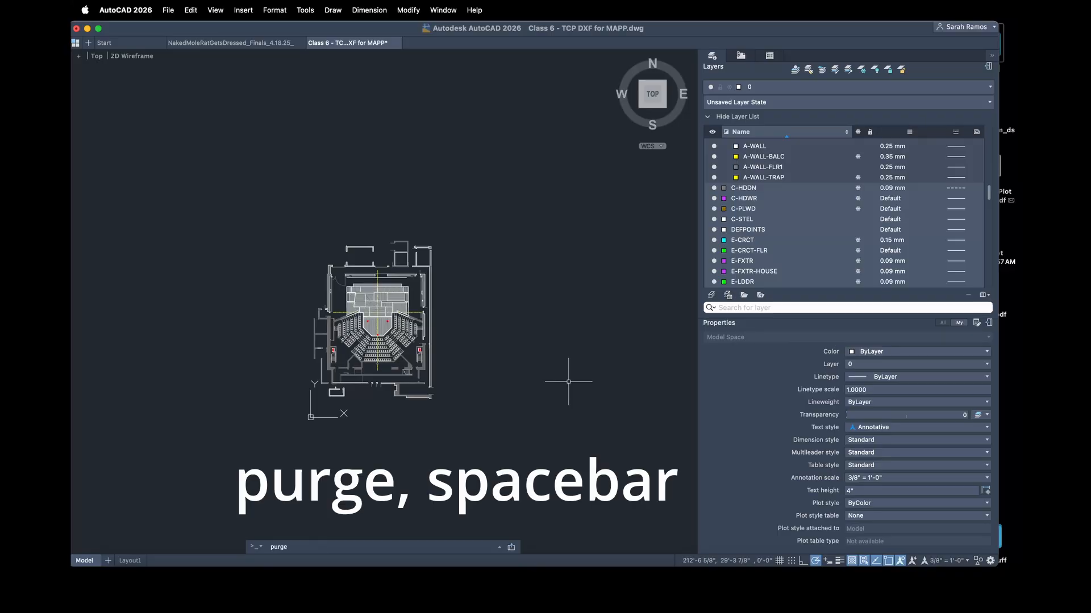
pyautogui.press('space')
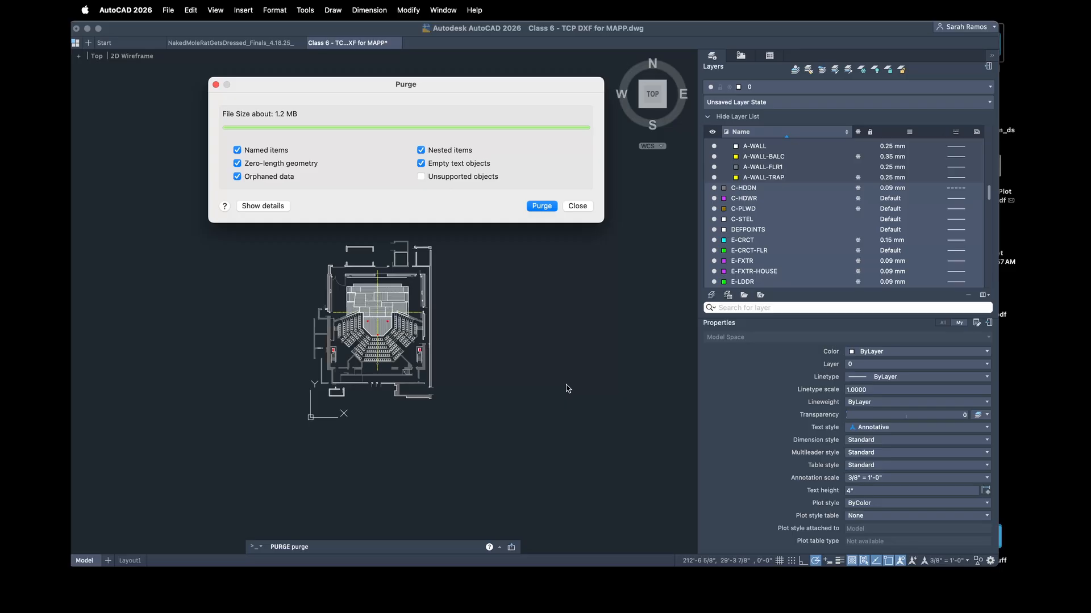
pyautogui.click(449, 177)
pyautogui.click(541, 208)
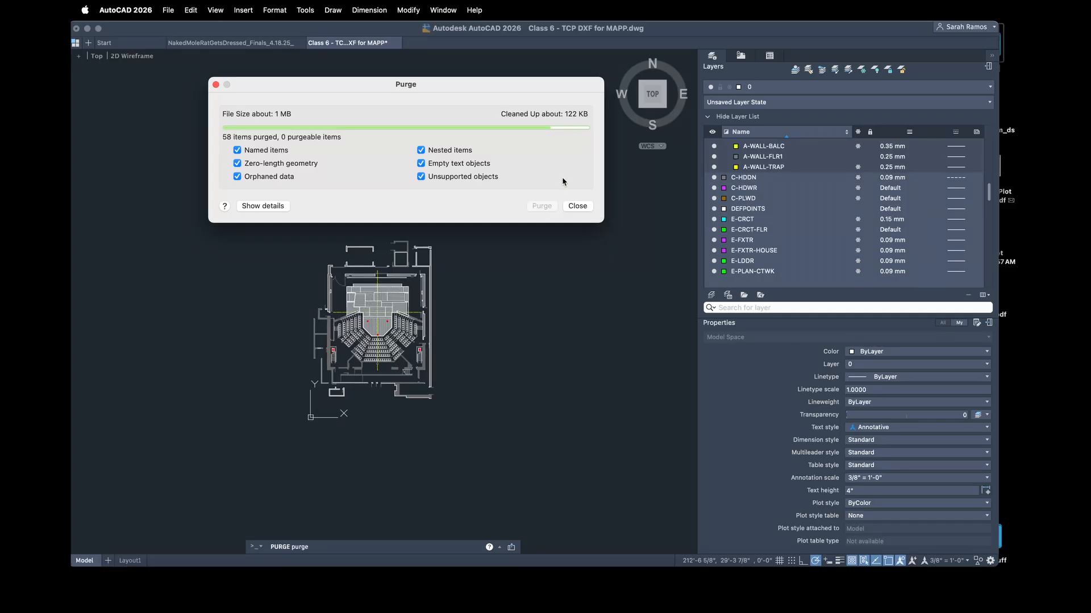
pyautogui.click(577, 206)
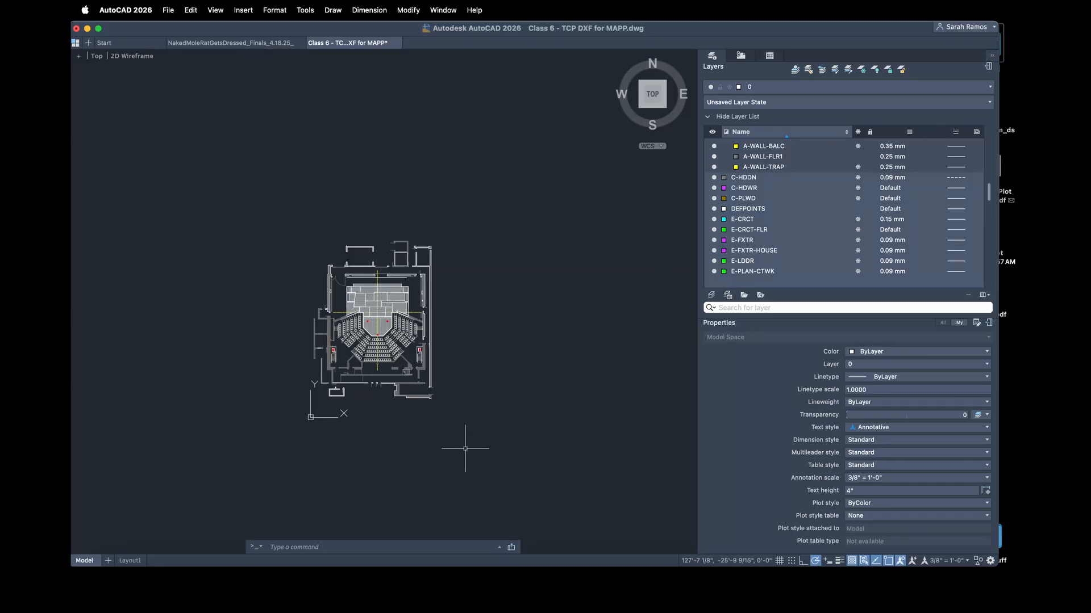
# Step: Zoom to the drawing's extents and thaw the A-FIRE layer to check what it contains
pyautogui.write('z')
pyautogui.press('space')
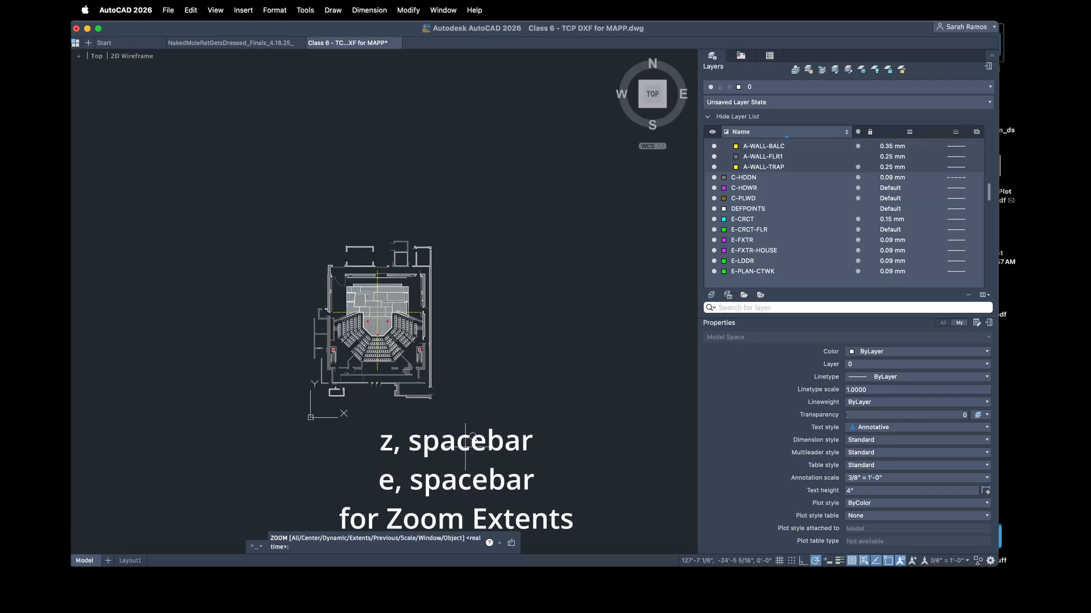
pyautogui.write('e')
pyautogui.press('space')
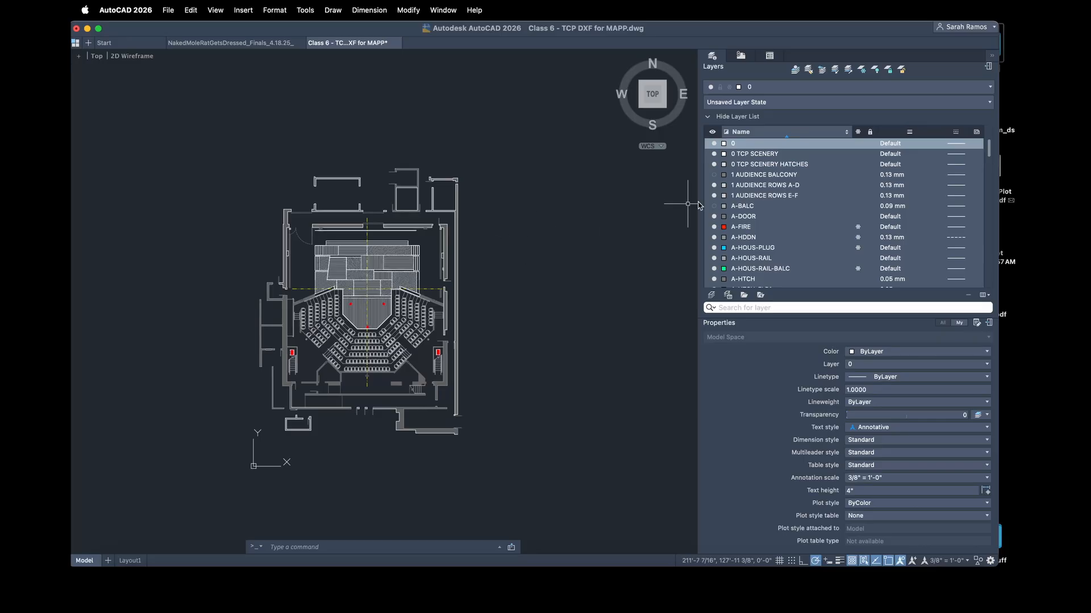
pyautogui.click(859, 227)
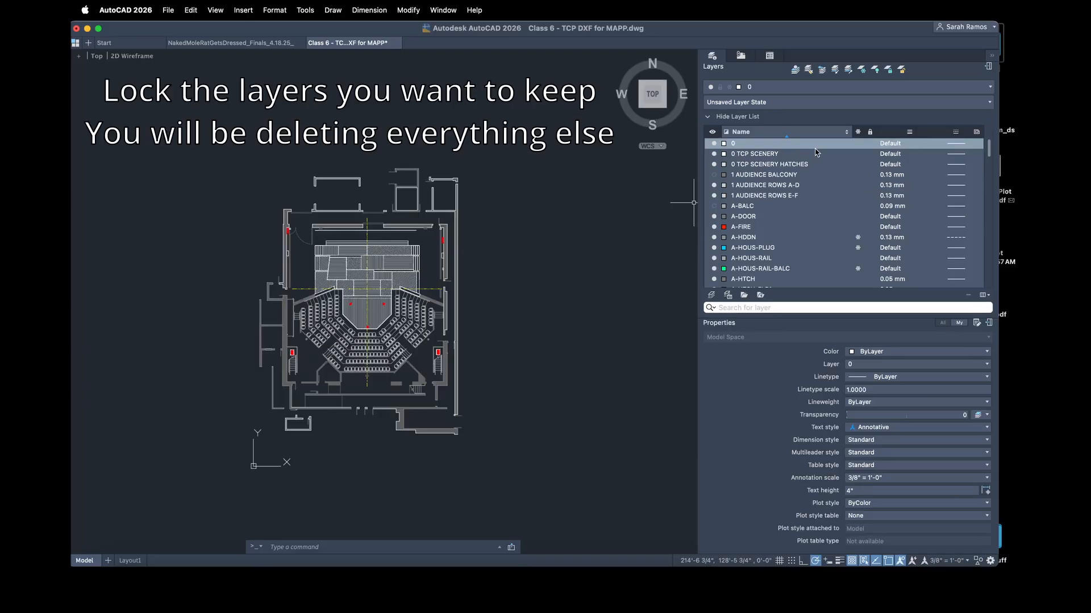
# Step: Lock the 0 TCP SCENERY, 0 TCP SCENERY HATCHES, 1 AUDIENCE BALCONY, 1 AUDIENCE ROWS A-D and 1 AUDIENCE ROWS E-F layers
pyautogui.click(869, 154)
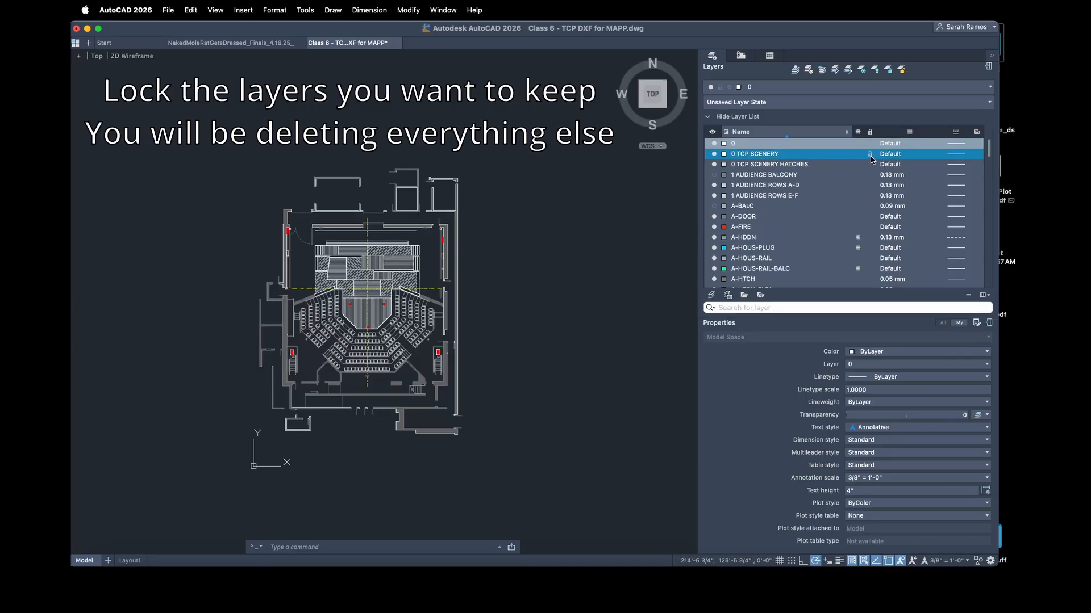
pyautogui.click(870, 165)
pyautogui.click(871, 176)
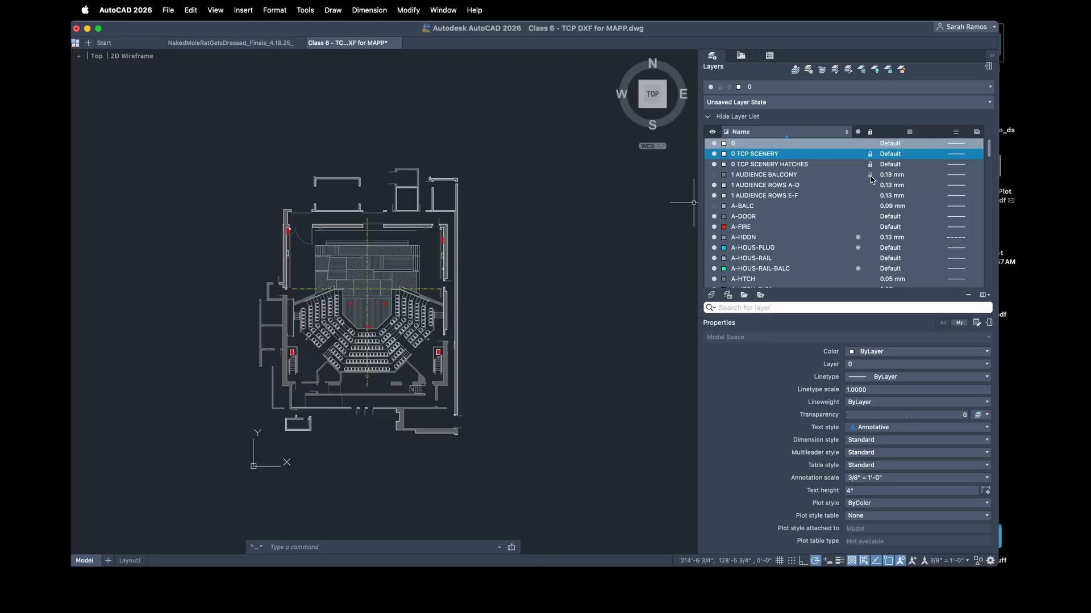
pyautogui.click(870, 195)
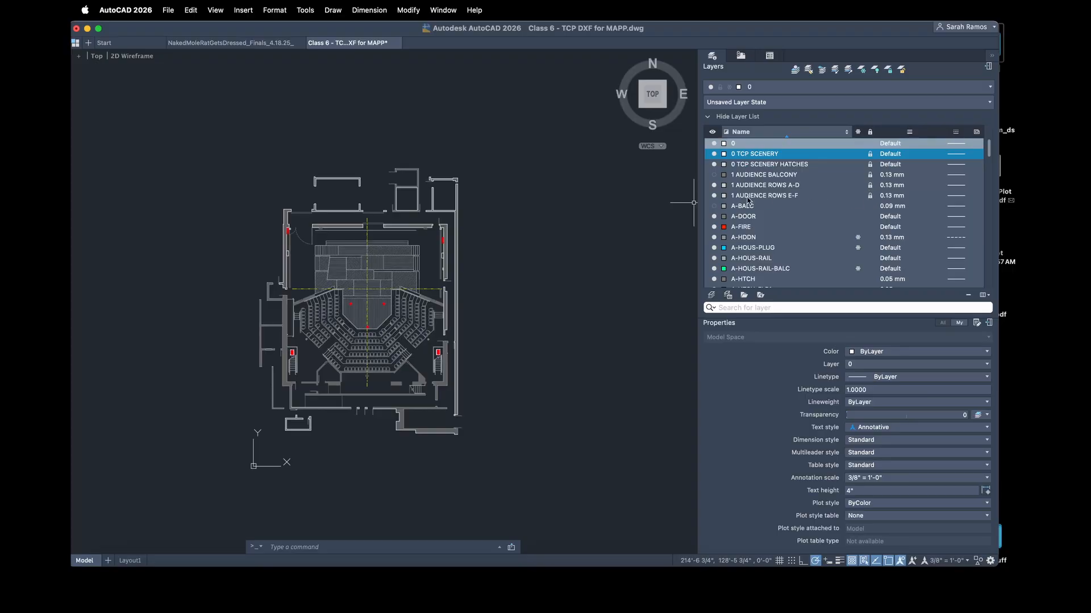
# Step: Turn off the 0 TCP SCENERY, 0 TCP SCENERY HATCHES, 1 AUDIENCE ROWS A-D and 1 AUDIENCE ROWS E-F layers
pyautogui.click(714, 185)
pyautogui.click(714, 164)
pyautogui.click(714, 154)
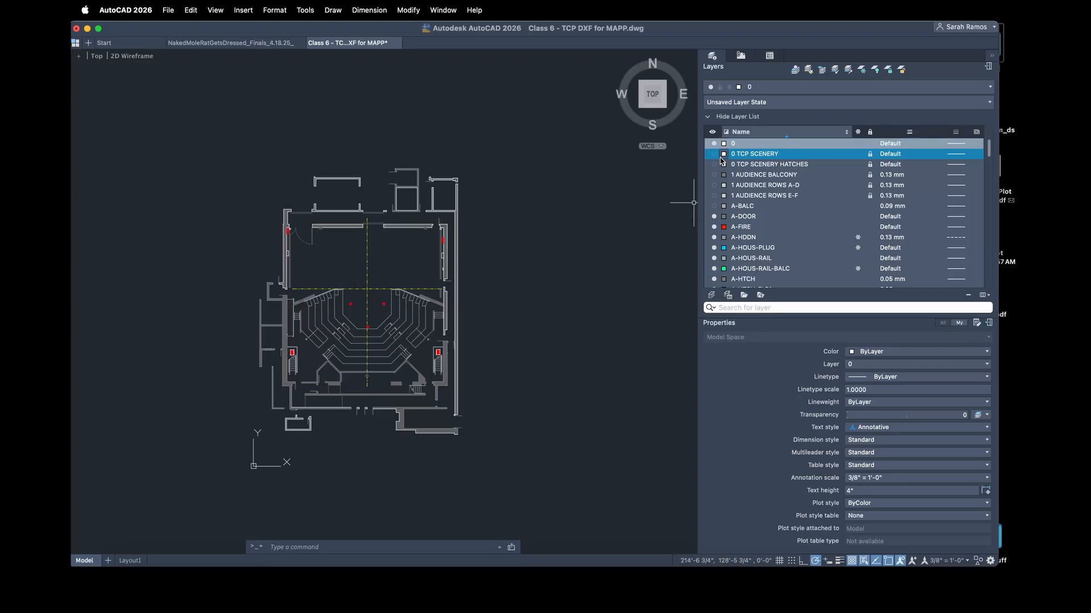
# Step: Lock the A-DOOR layer and turn it off, and freeze the A-FIRE layer
pyautogui.click(749, 218)
pyautogui.click(869, 217)
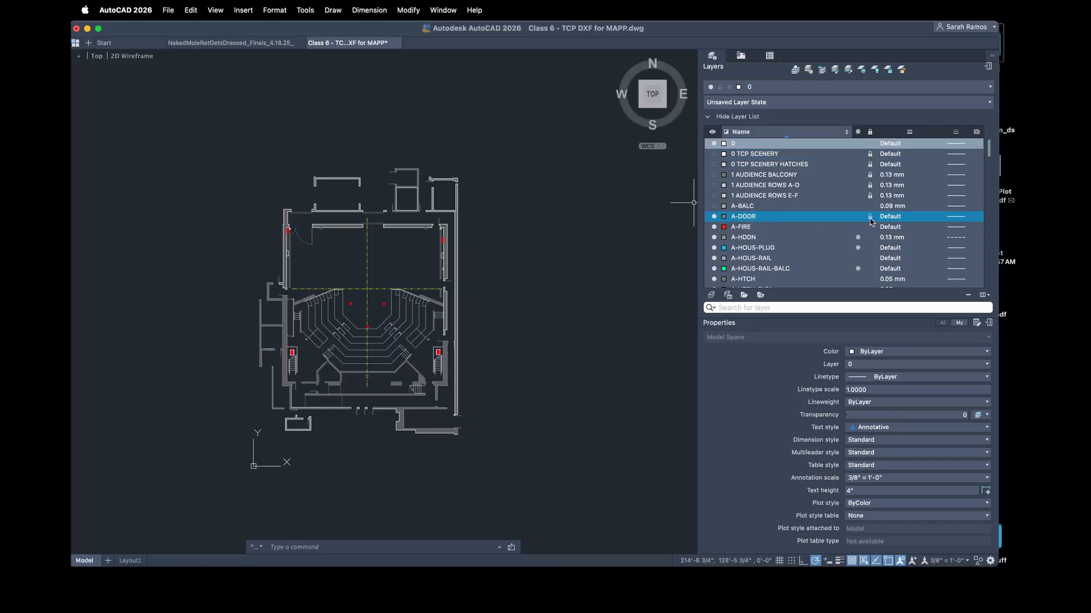
pyautogui.click(714, 216)
pyautogui.click(858, 227)
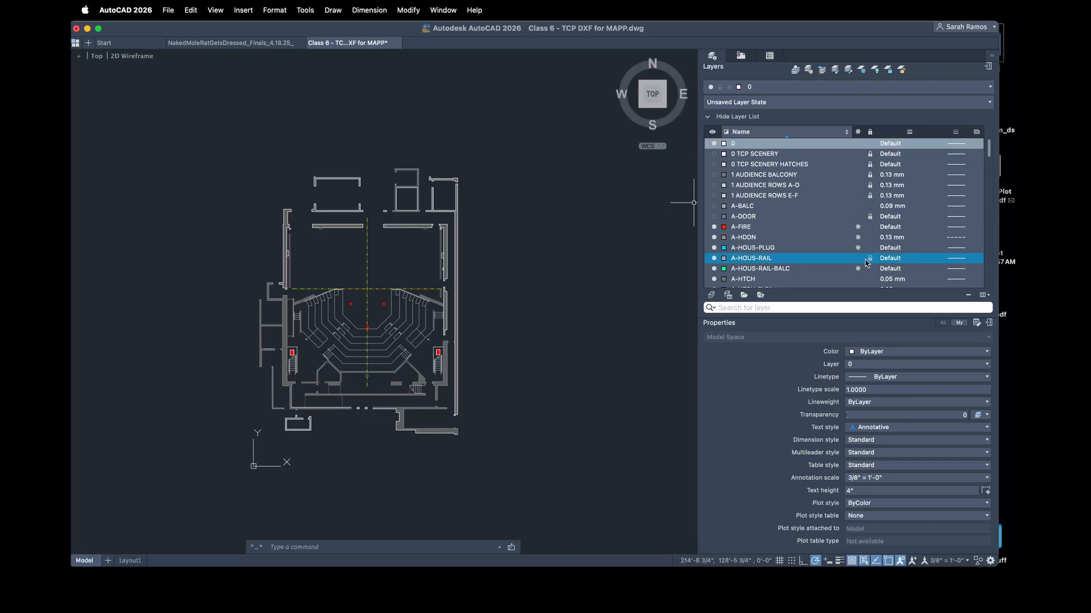
# Step: Check the A-HOUS-RAIL, A-PLAN-CTWK and A-PLAN-HOUS layers by switching their visibility, and lock all three
pyautogui.click(714, 258)
pyautogui.click(870, 259)
pyautogui.scroll(-3, 749, 277)
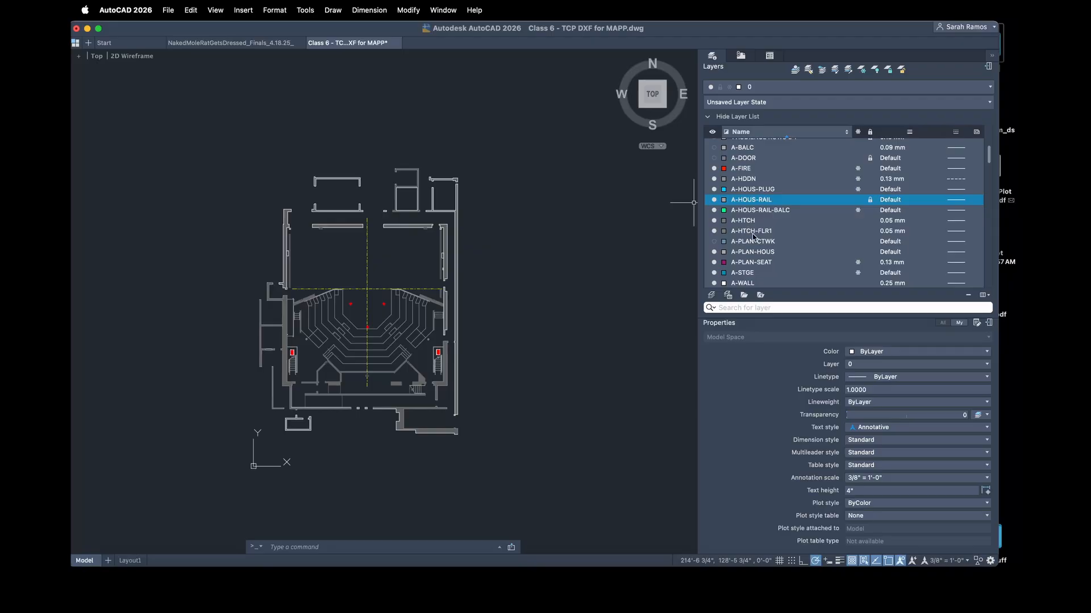
pyautogui.click(744, 242)
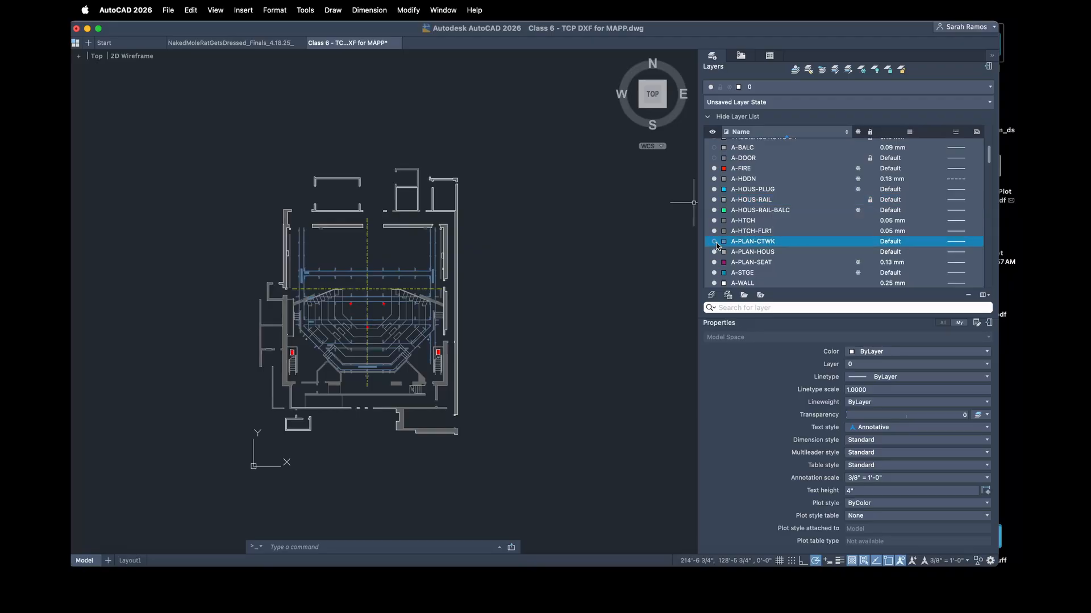
pyautogui.click(715, 242)
pyautogui.click(870, 243)
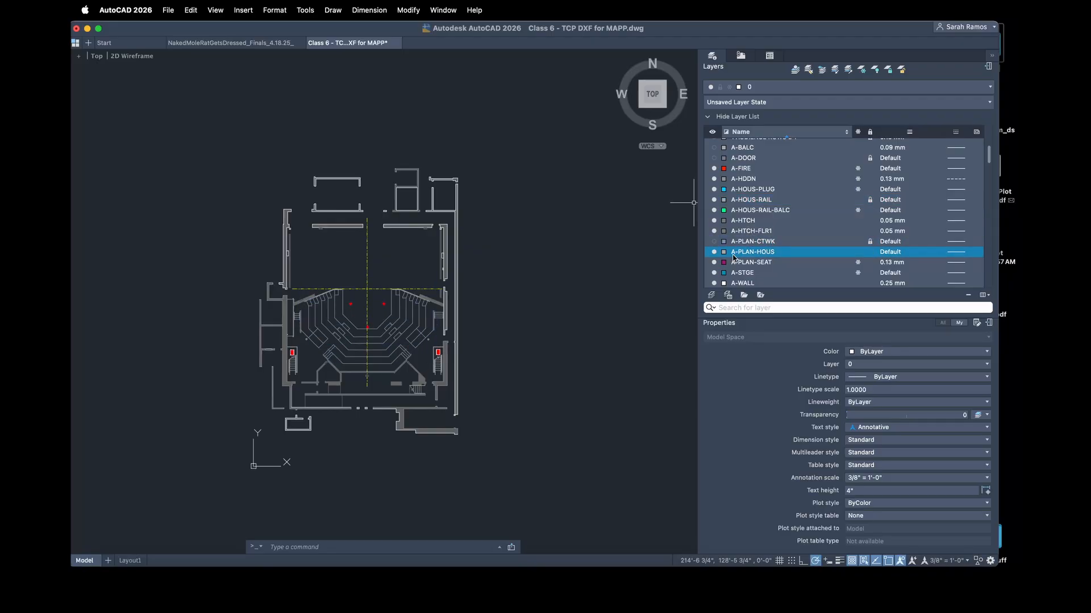
pyautogui.click(773, 253)
pyautogui.click(715, 252)
pyautogui.click(870, 251)
# Step: Check the A-WALL and A-WALL-FLR1 layers by turning each off and on again, and lock both
pyautogui.scroll(-3, 774, 264)
pyautogui.scroll(-2, 773, 264)
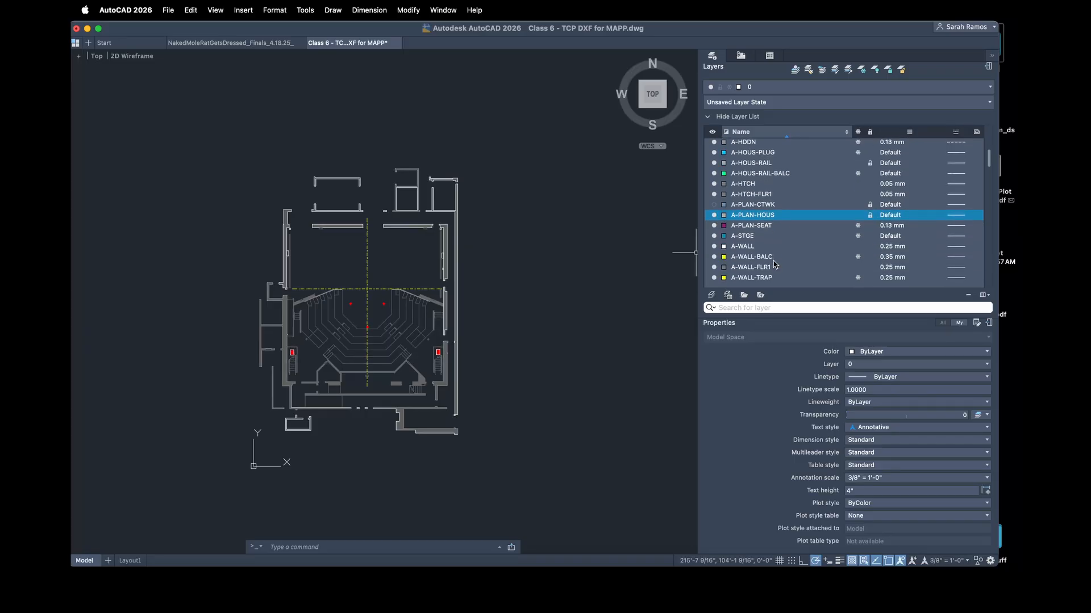
pyautogui.click(715, 239)
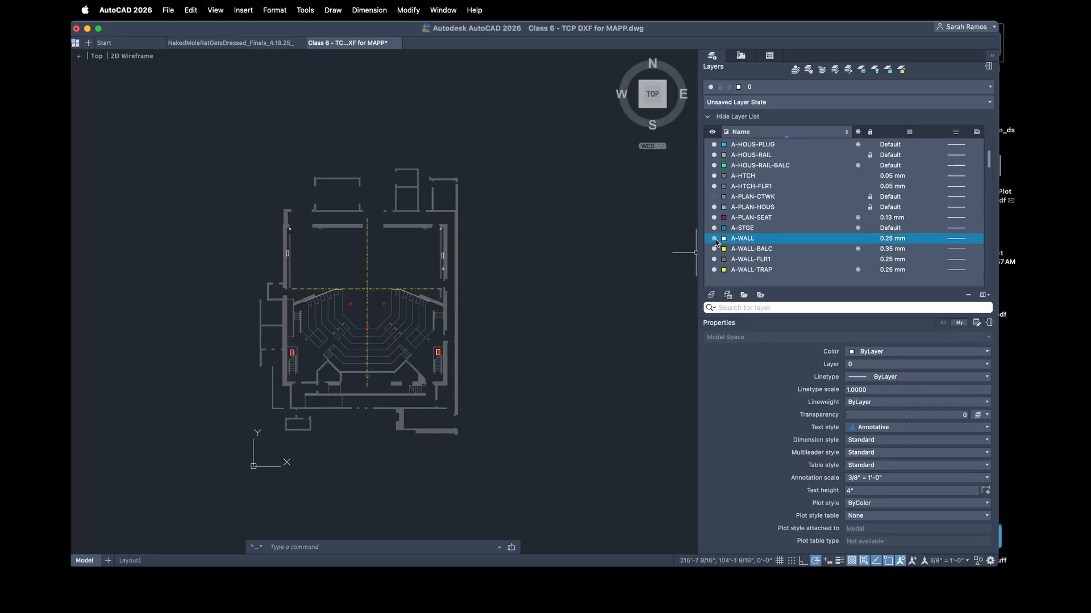
pyautogui.click(714, 239)
pyautogui.click(869, 239)
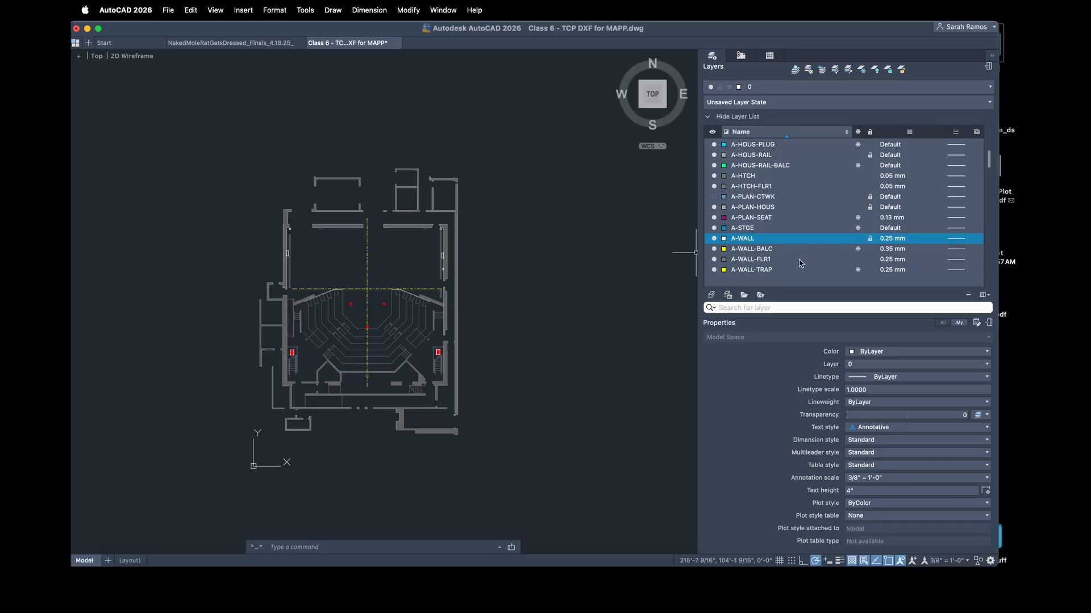
pyautogui.click(761, 259)
pyautogui.scroll(-3, 761, 259)
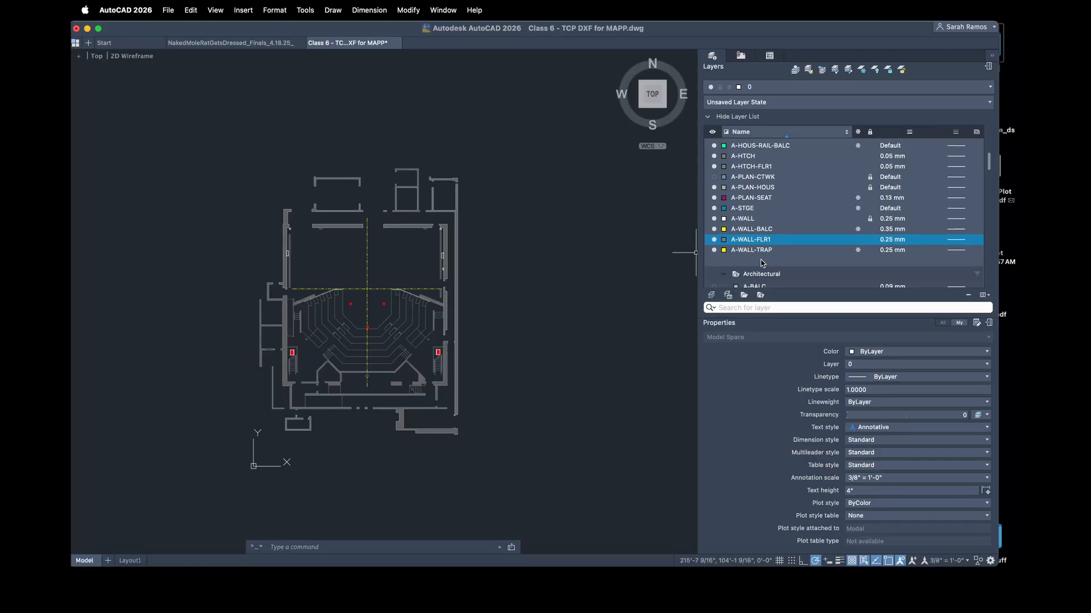
pyautogui.click(715, 232)
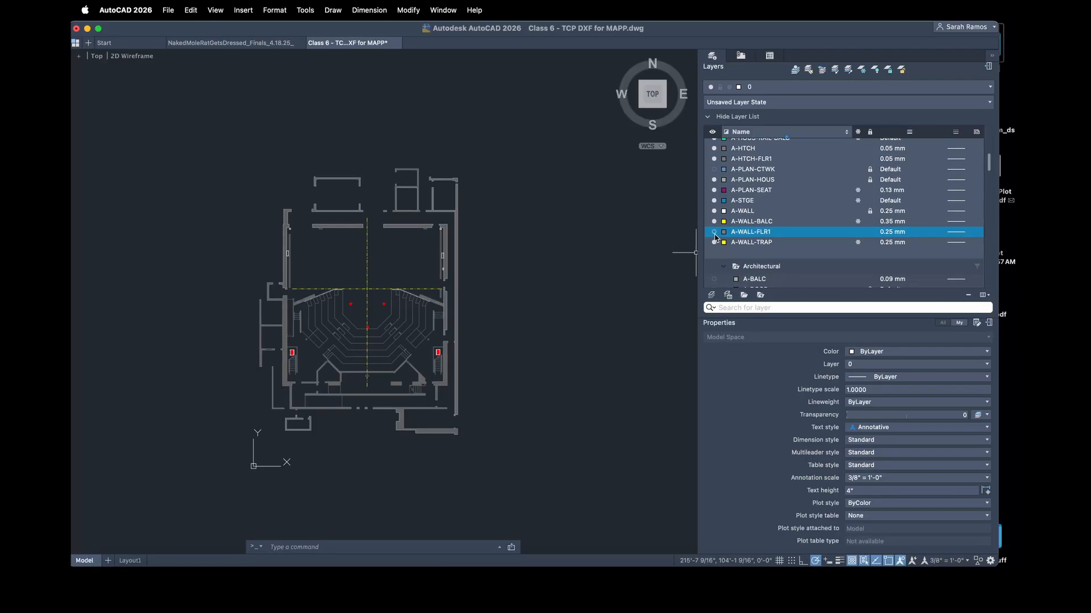
pyautogui.click(714, 233)
# Step: Check the F-PLAN-TRSS layer by switching its visibility
pyautogui.scroll(-3, 738, 239)
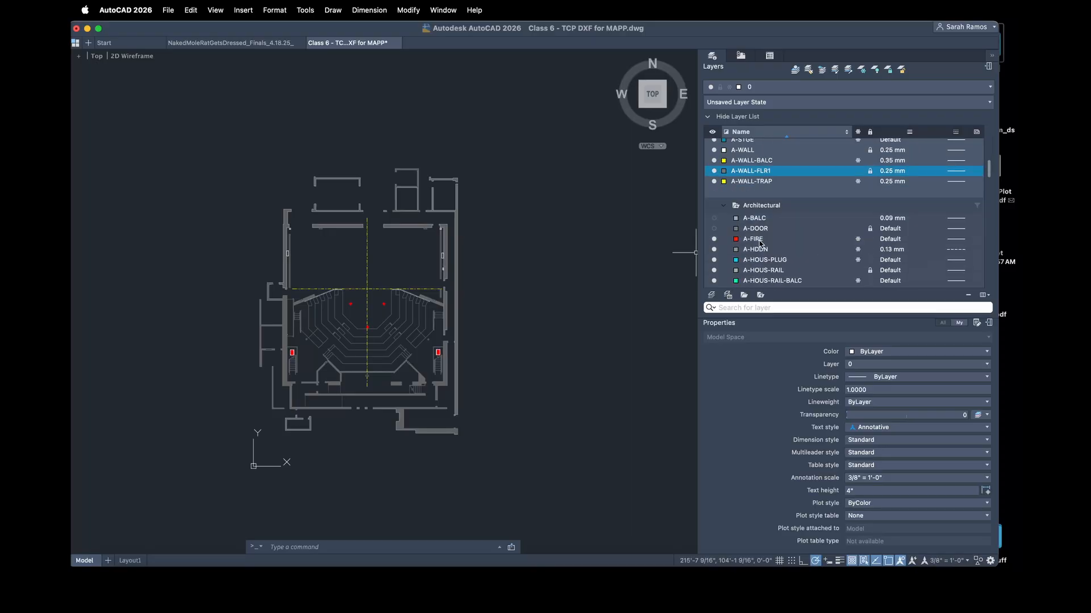
pyautogui.scroll(-10, 760, 244)
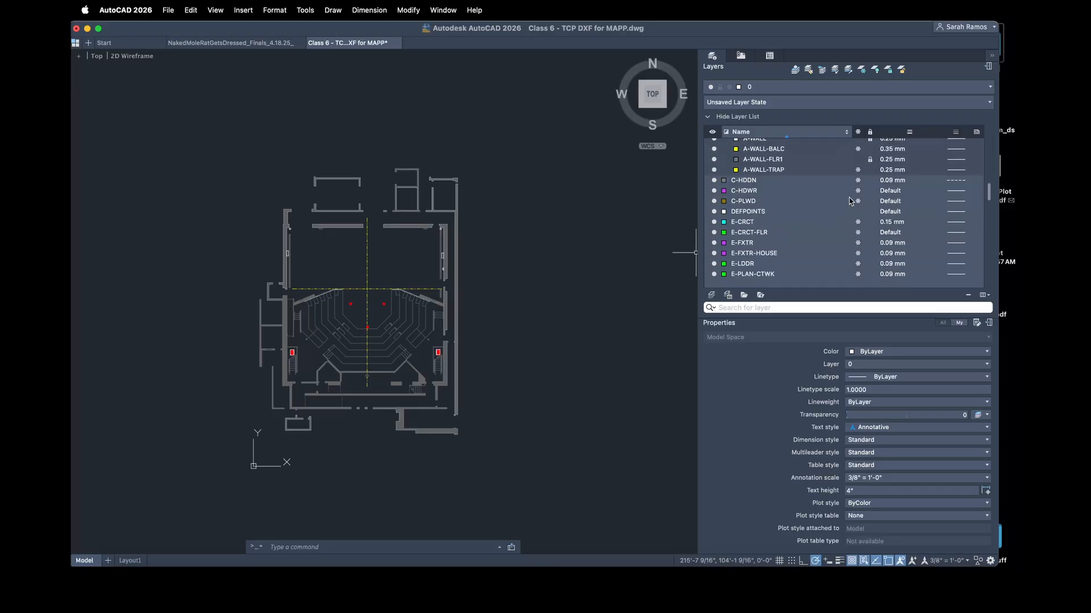
pyautogui.scroll(-5, 795, 228)
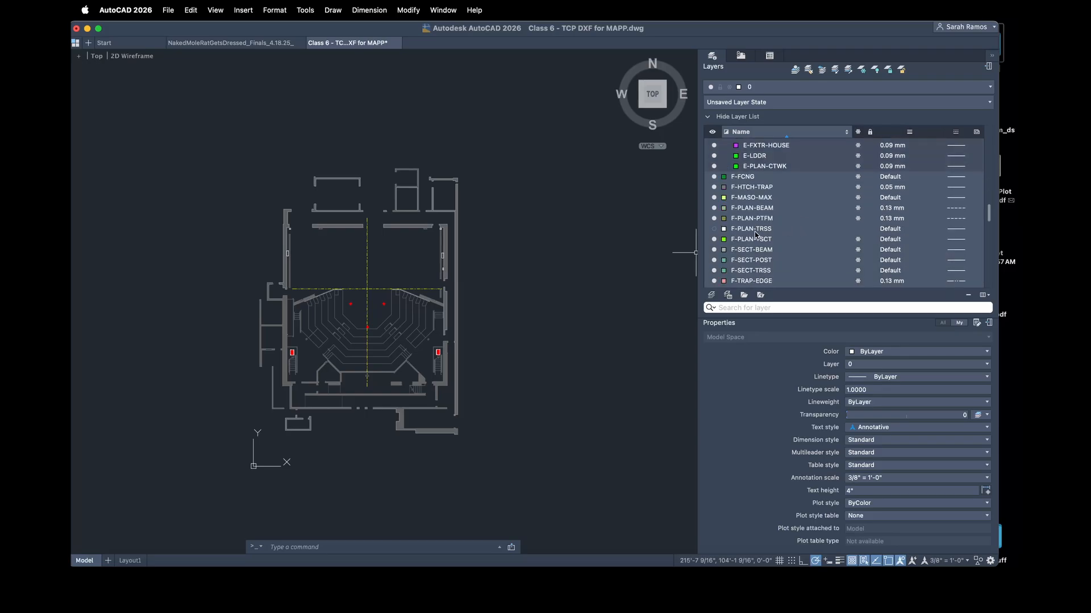
pyautogui.click(714, 229)
pyautogui.scroll(-3, 795, 216)
# Step: Lock the G-CNTR layer and turn it off, and check the Hidden layer by switching its visibility
pyautogui.scroll(-8, 773, 254)
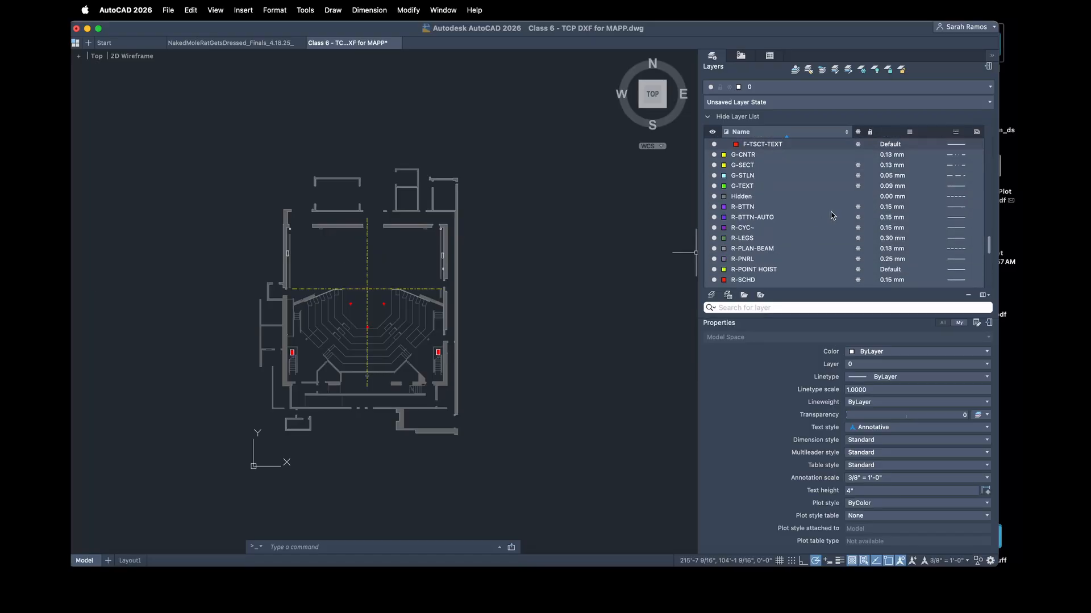
pyautogui.scroll(-2, 775, 175)
pyautogui.click(715, 168)
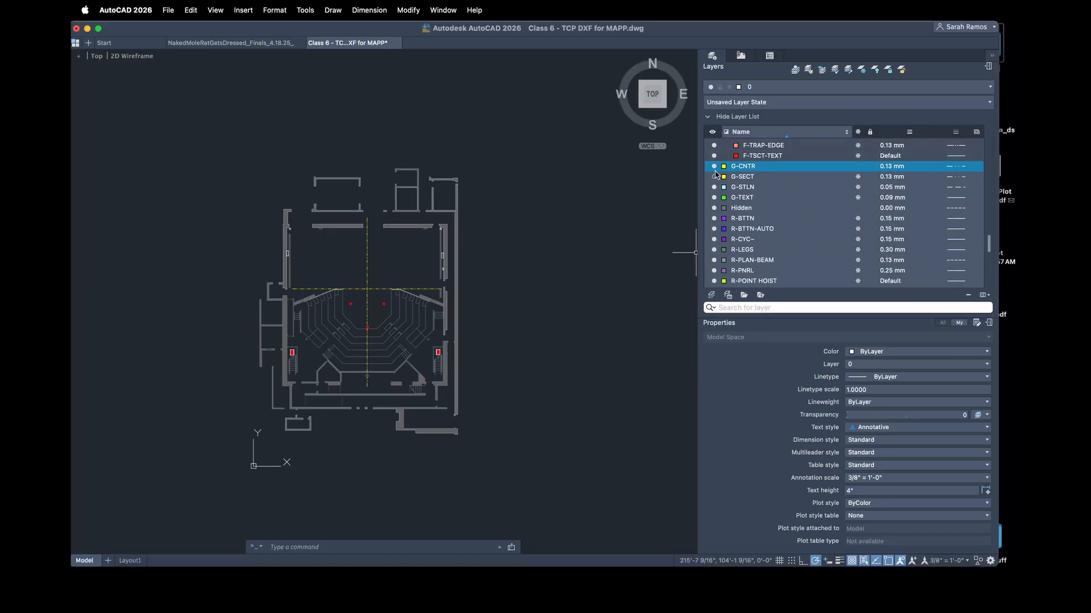
pyautogui.click(872, 170)
pyautogui.click(713, 167)
pyautogui.click(741, 209)
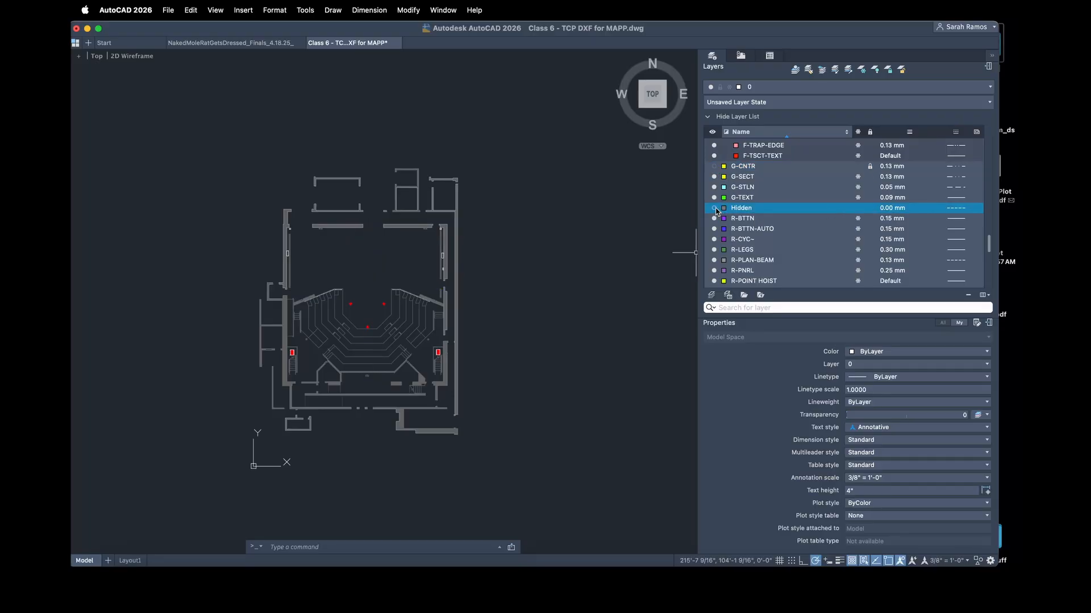
# Step: Check the R-STRU layer by switching its visibility, lock it and leave it turned off
pyautogui.scroll(-4, 809, 244)
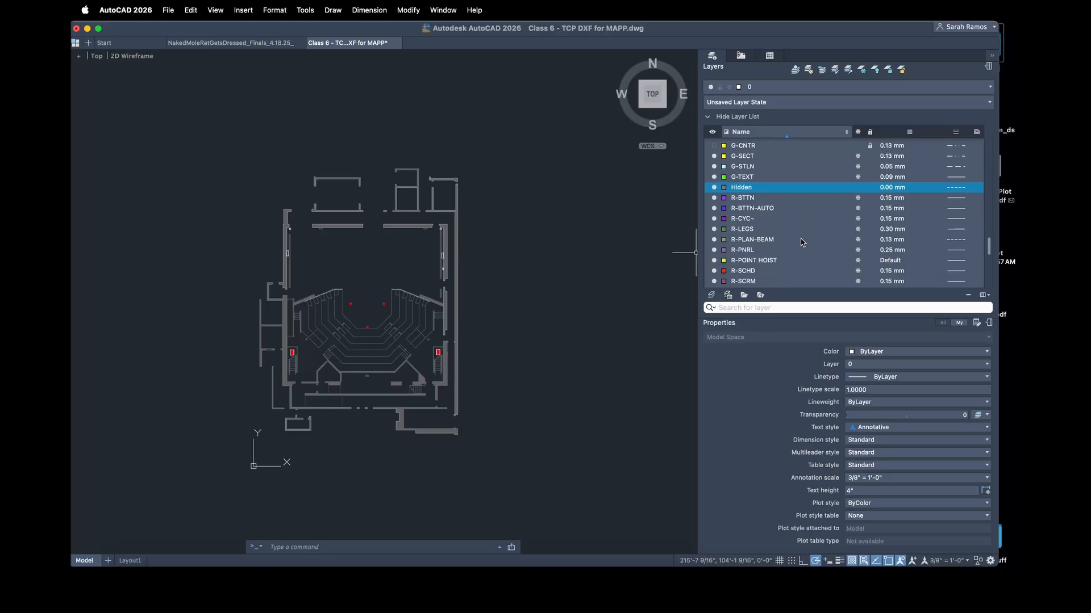
pyautogui.click(815, 260)
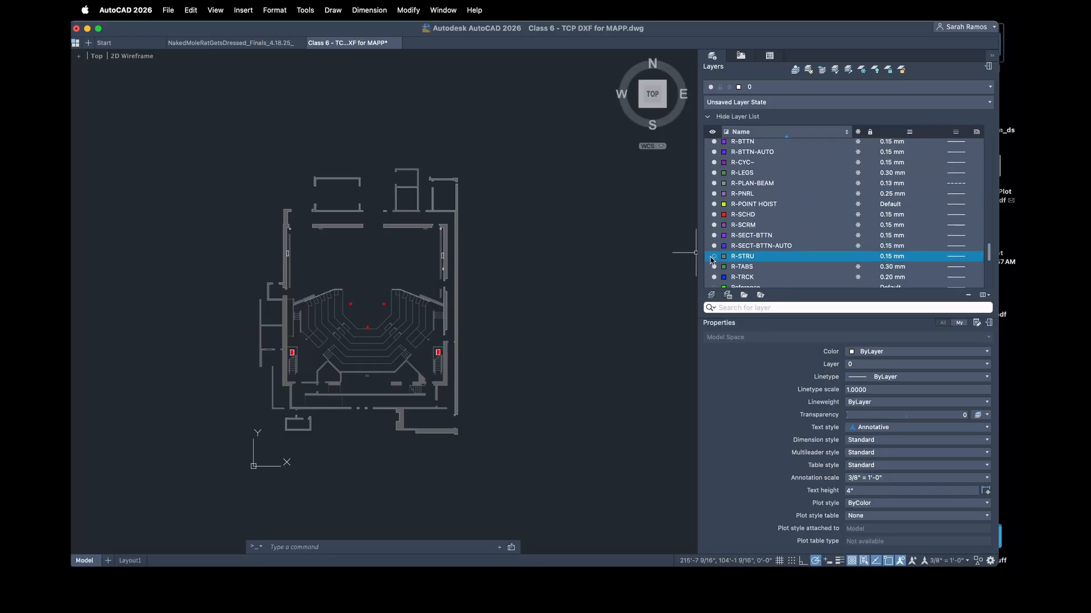
pyautogui.click(714, 256)
pyautogui.click(870, 256)
pyautogui.scroll(-2, 765, 271)
pyautogui.click(714, 210)
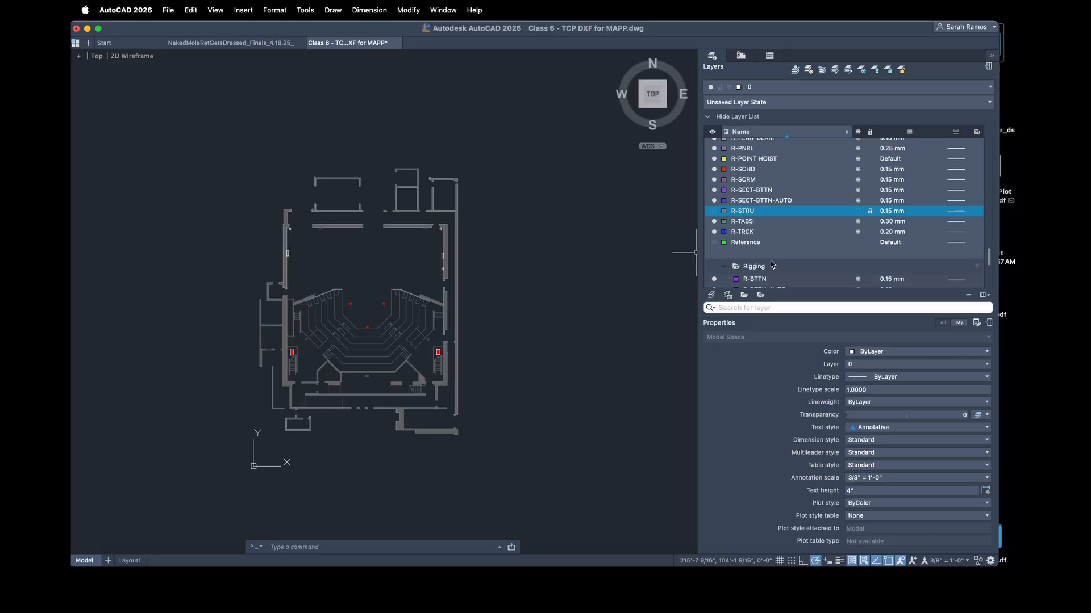
# Step: Check the SOUND - MAINS layer by turning it off and on again, and lock SOUND - MAINS and SOUND -SUBS
pyautogui.scroll(-2, 773, 262)
pyautogui.scroll(-5, 772, 262)
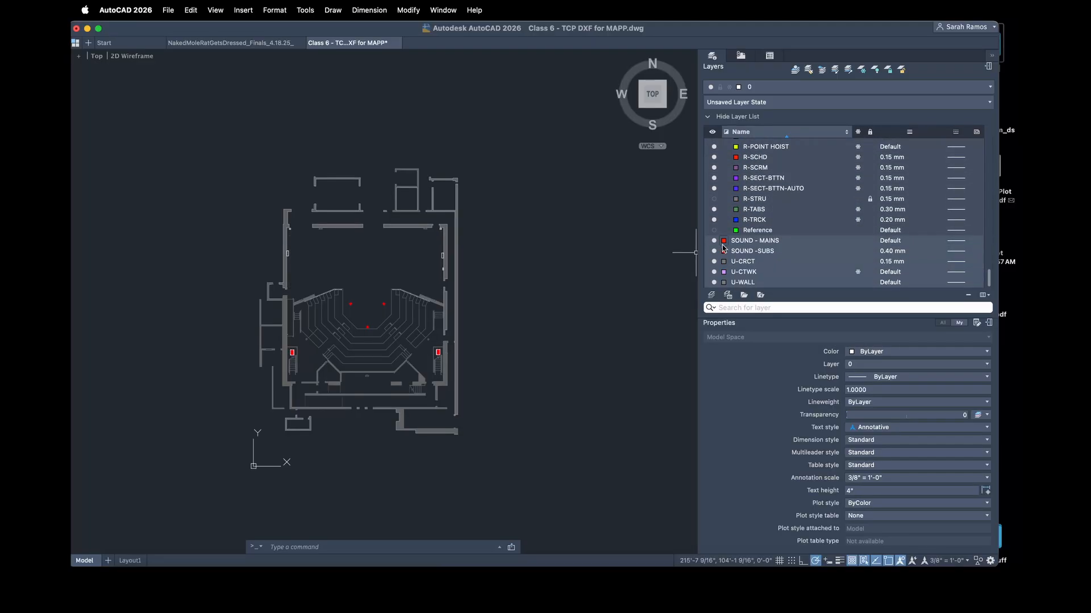
pyautogui.click(714, 241)
pyautogui.click(714, 241)
pyautogui.click(871, 251)
# Step: Turn off the U-CRCT and U-WALL layers
pyautogui.click(741, 262)
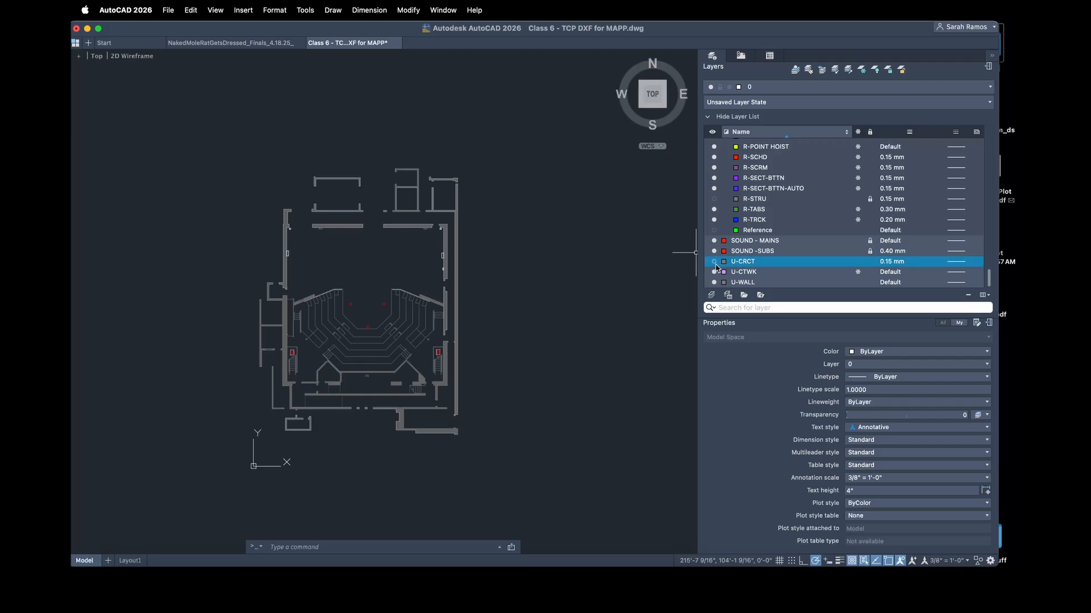
pyautogui.click(714, 272)
pyautogui.click(715, 282)
# Step: Inspect which layers the remaining wall lines around the stage belong to, and clear the selection
pyautogui.click(453, 179)
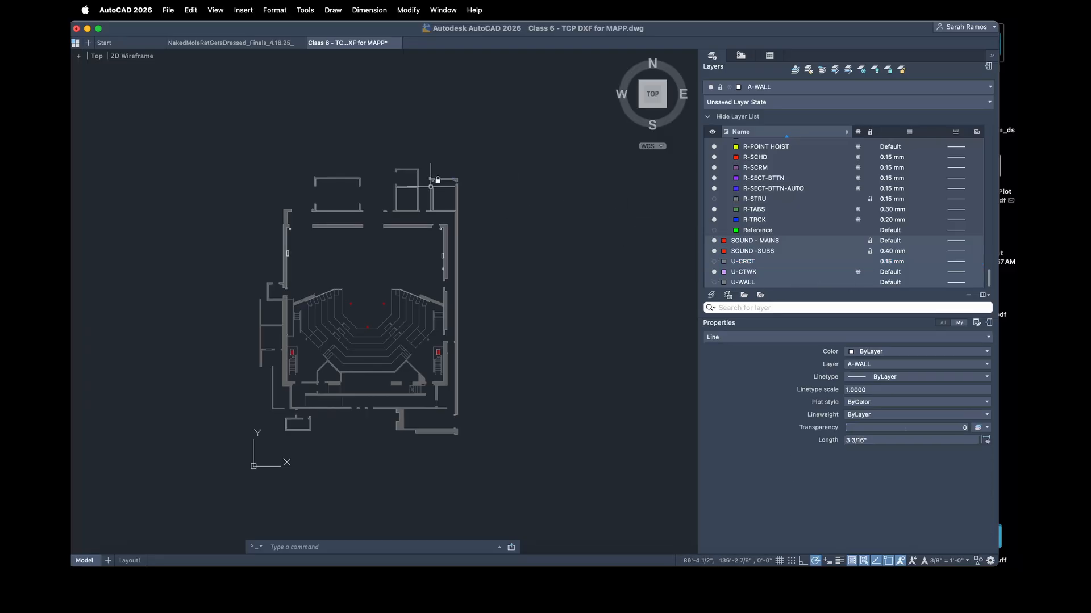
pyautogui.click(438, 188)
pyautogui.click(429, 194)
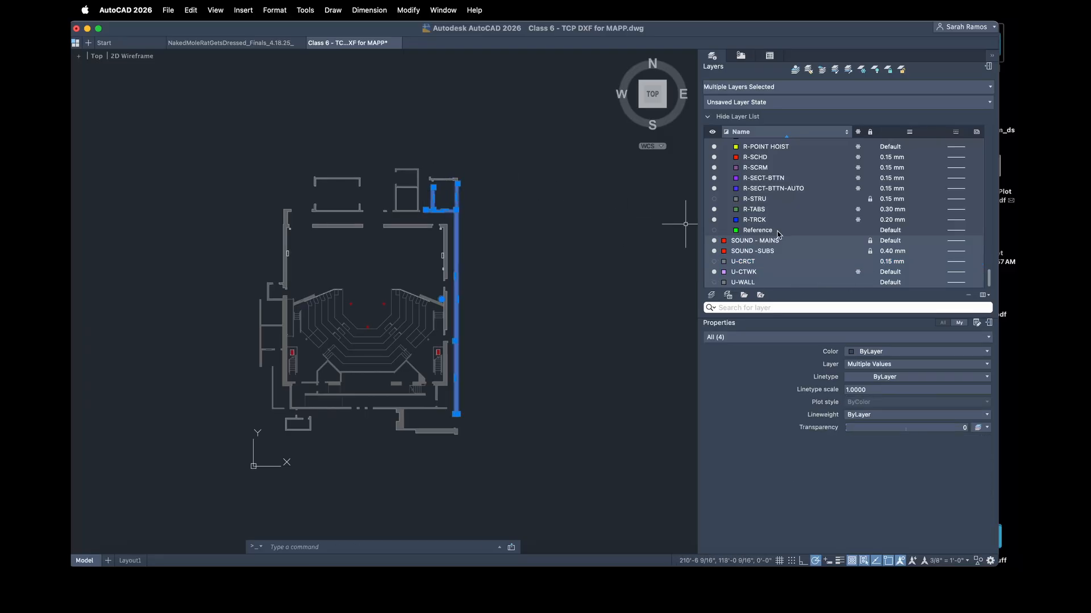
pyautogui.press('Escape')
pyautogui.click(443, 234)
# Step: Turn off the SOUND - MAINS, SOUND -SUBS, A-WALL-FLR1, A-WALL, A-PLAN-HOUS and A-HOUS-RAIL layers
pyautogui.click(714, 240)
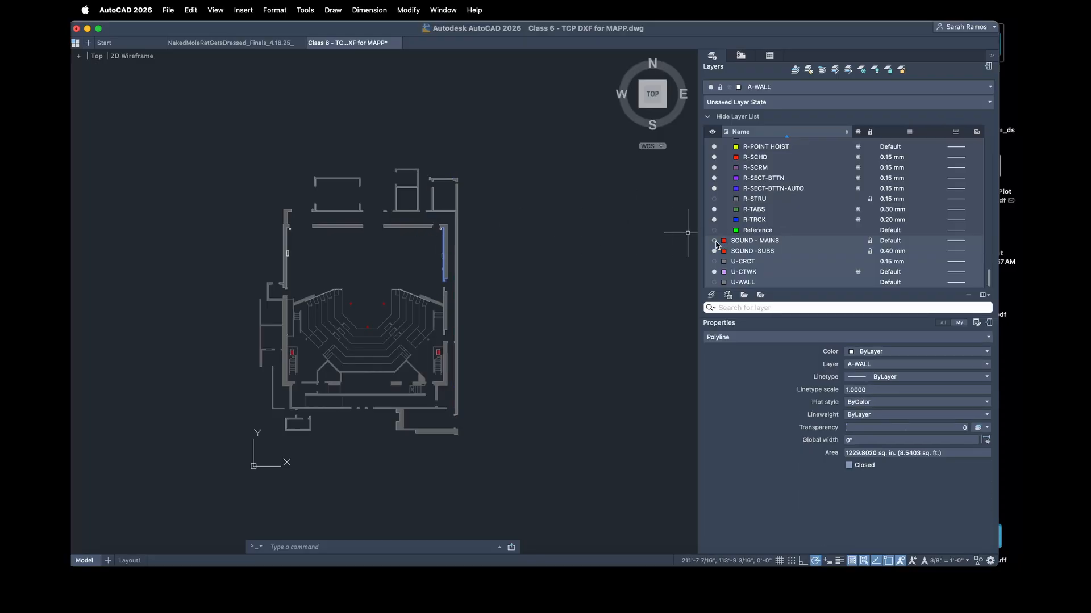
pyautogui.click(714, 251)
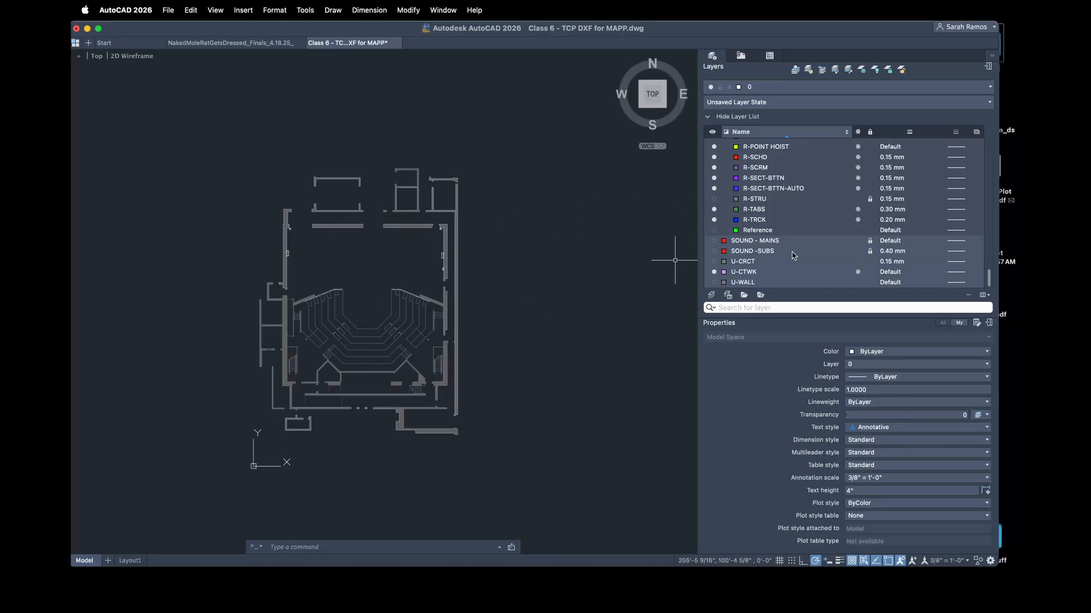
pyautogui.scroll(5, 860, 246)
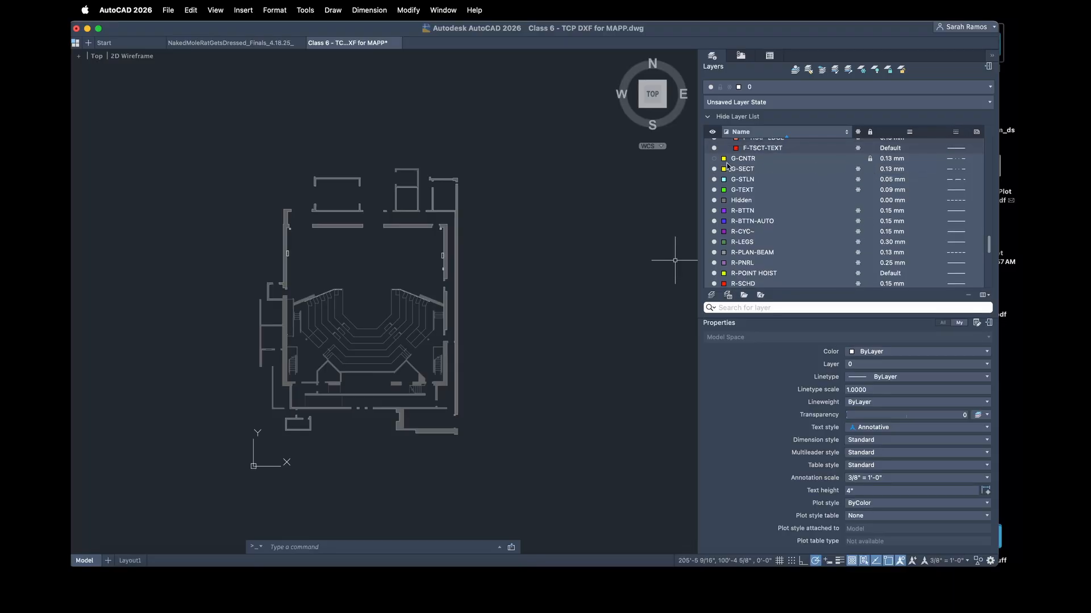
pyautogui.scroll(5, 909, 227)
pyautogui.scroll(5, 915, 226)
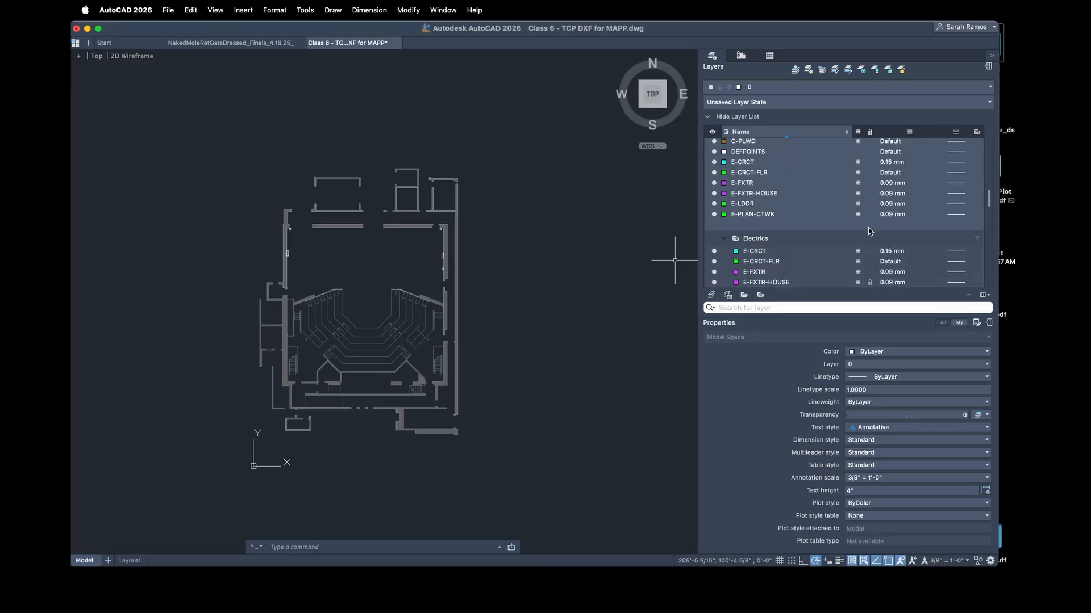
pyautogui.click(714, 202)
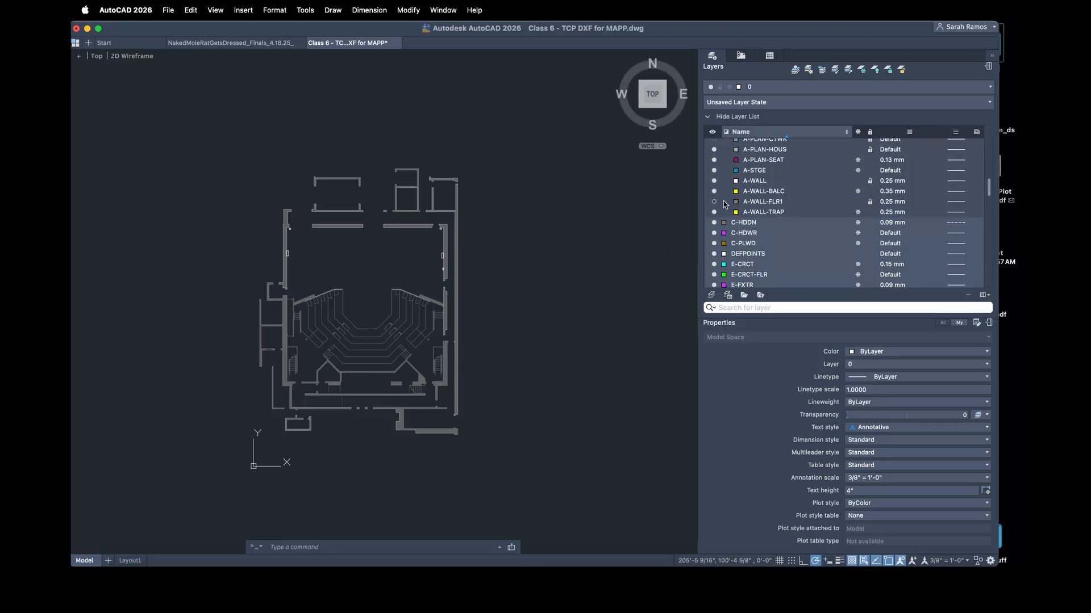
pyautogui.click(749, 182)
pyautogui.click(714, 181)
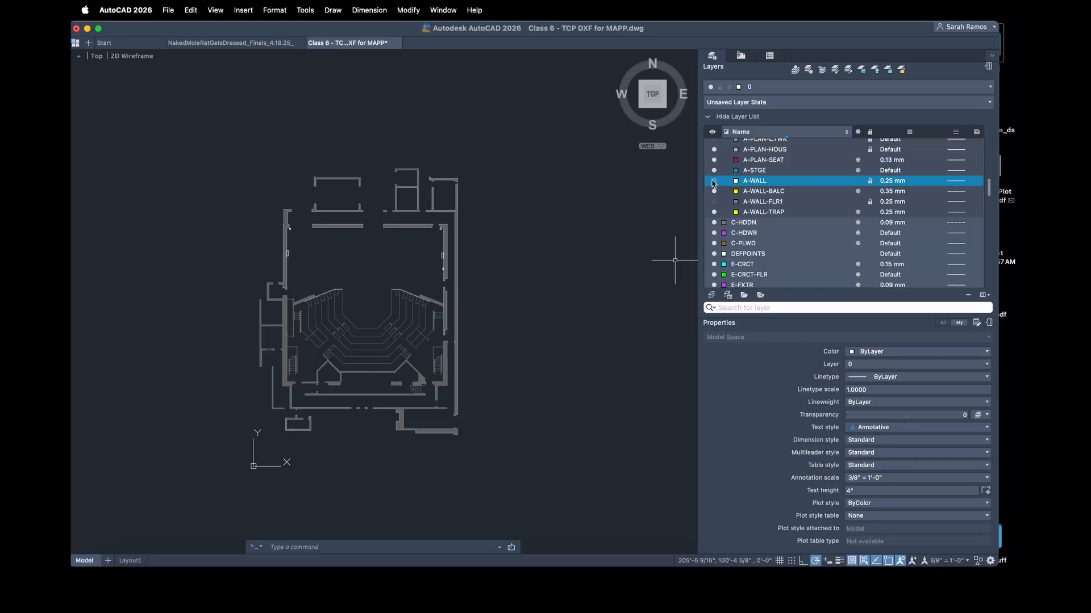
pyautogui.click(714, 149)
pyautogui.scroll(3, 885, 233)
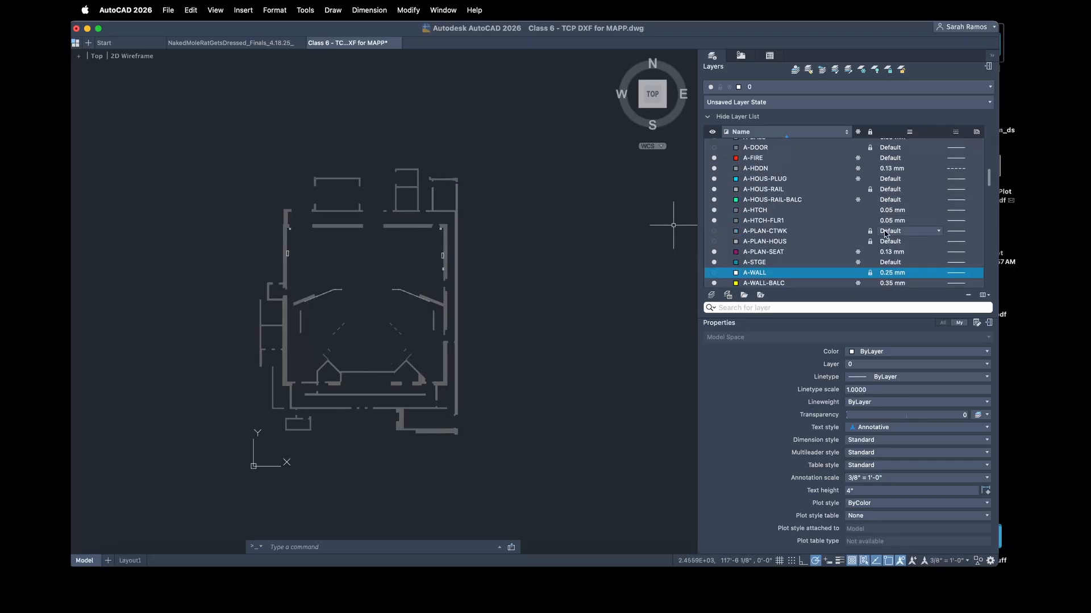
pyautogui.click(714, 190)
# Step: Turn off the A-HTCH and A-HTCH-FLR1 layers, and inspect which layer a leftover small rectangle belongs to
pyautogui.scroll(-3, 805, 221)
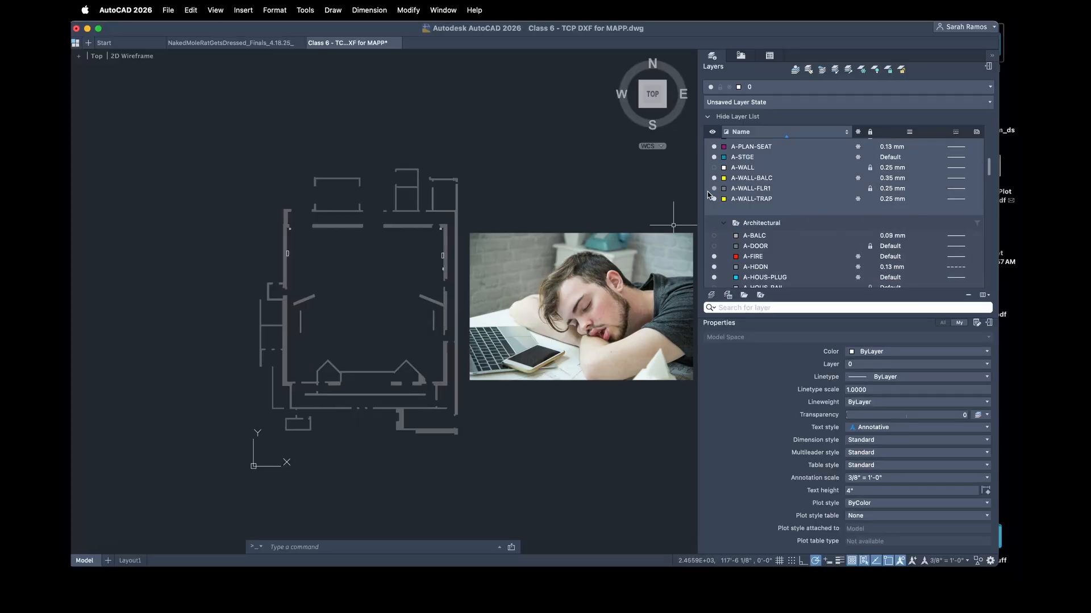
pyautogui.click(349, 226)
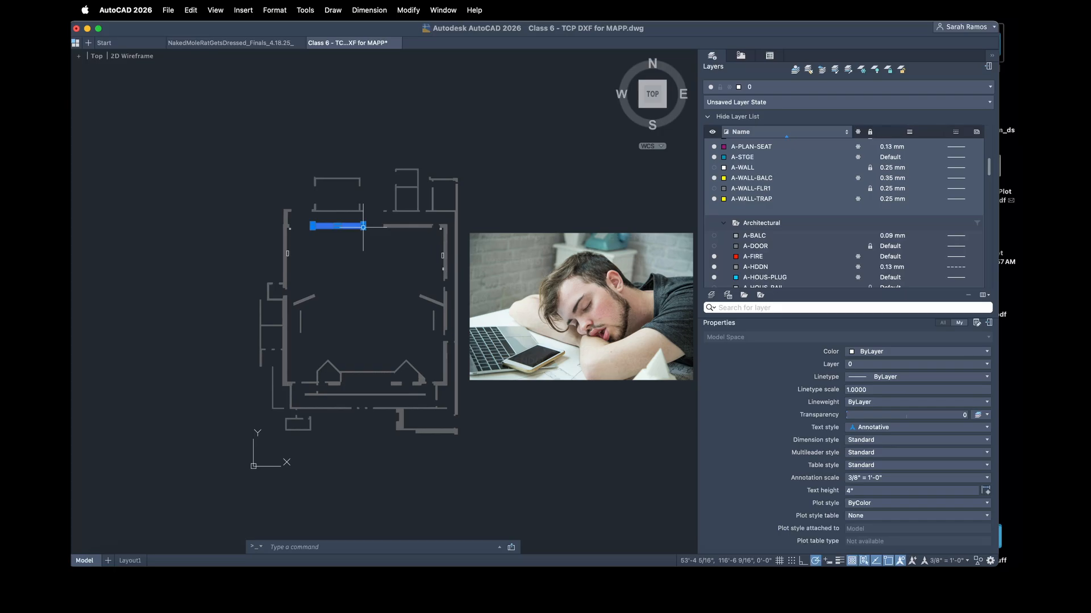
pyautogui.press('Escape')
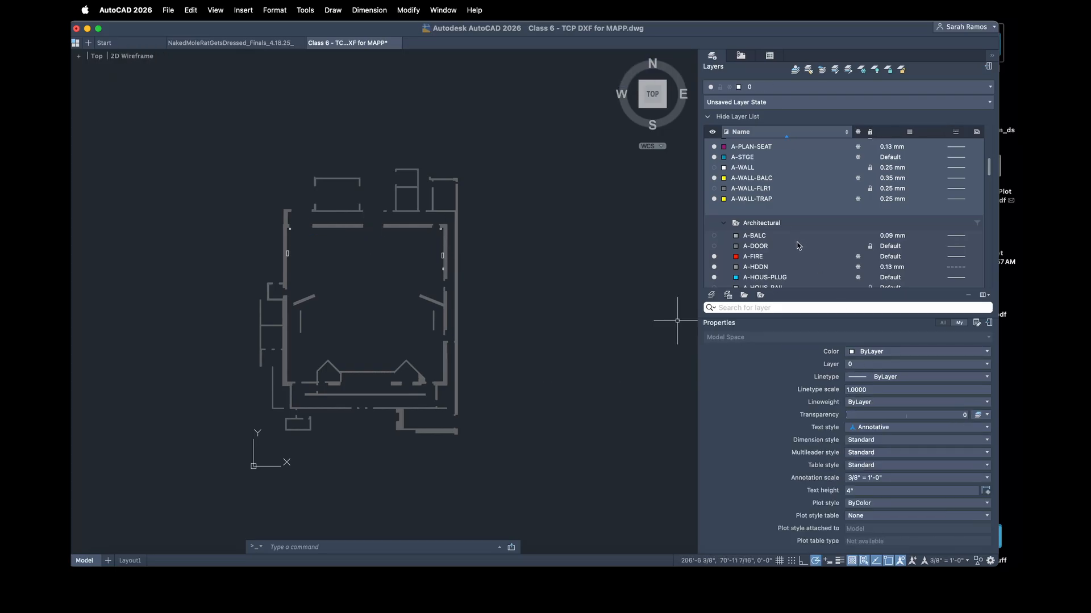
pyautogui.scroll(3, 797, 246)
pyautogui.scroll(-6, 797, 246)
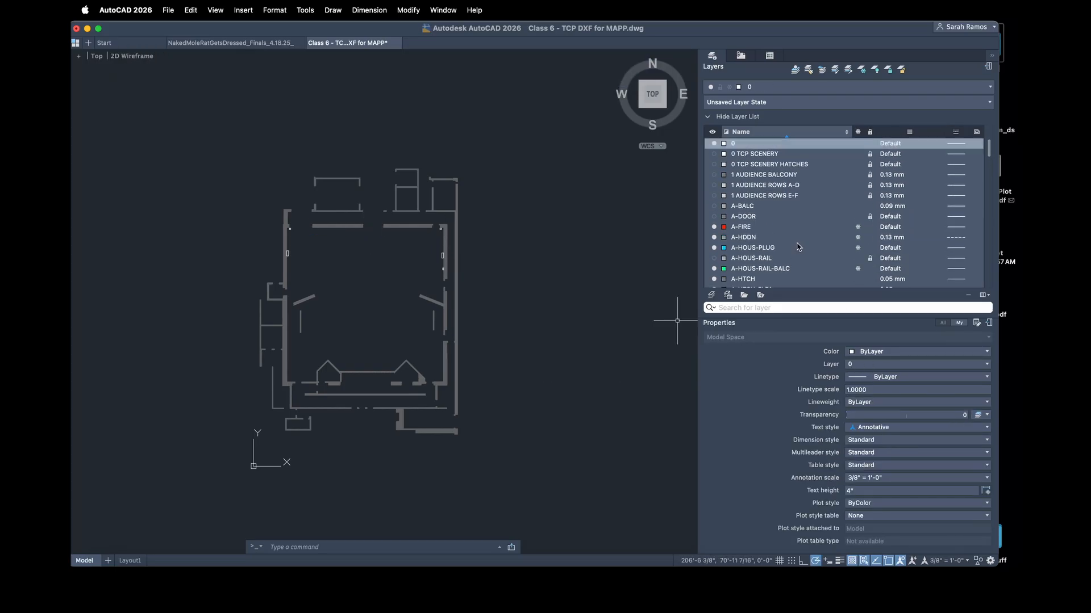
pyautogui.scroll(-3, 798, 246)
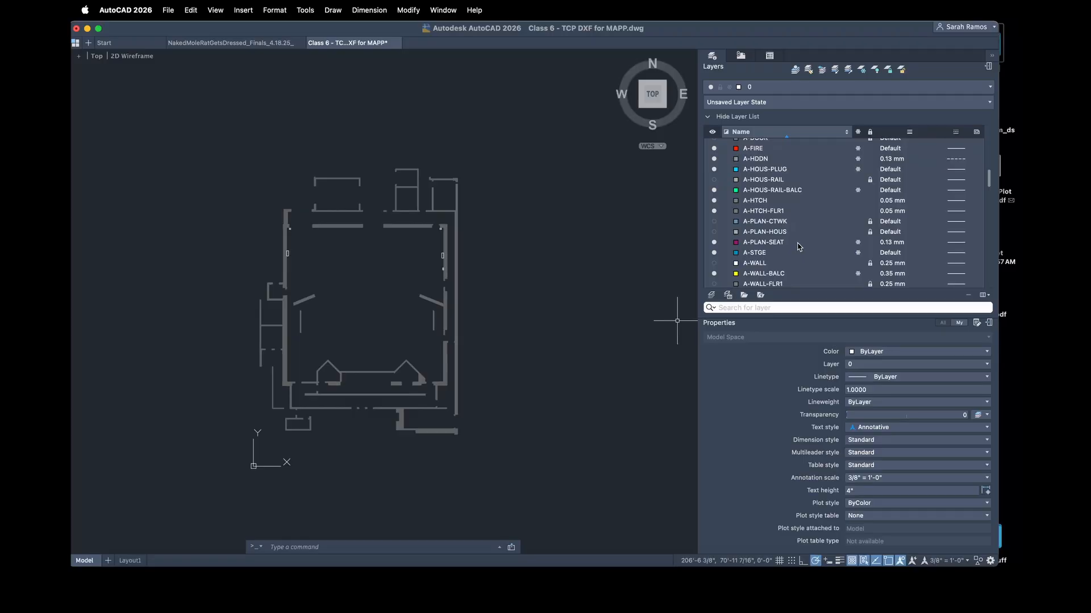
pyautogui.click(714, 200)
pyautogui.click(714, 211)
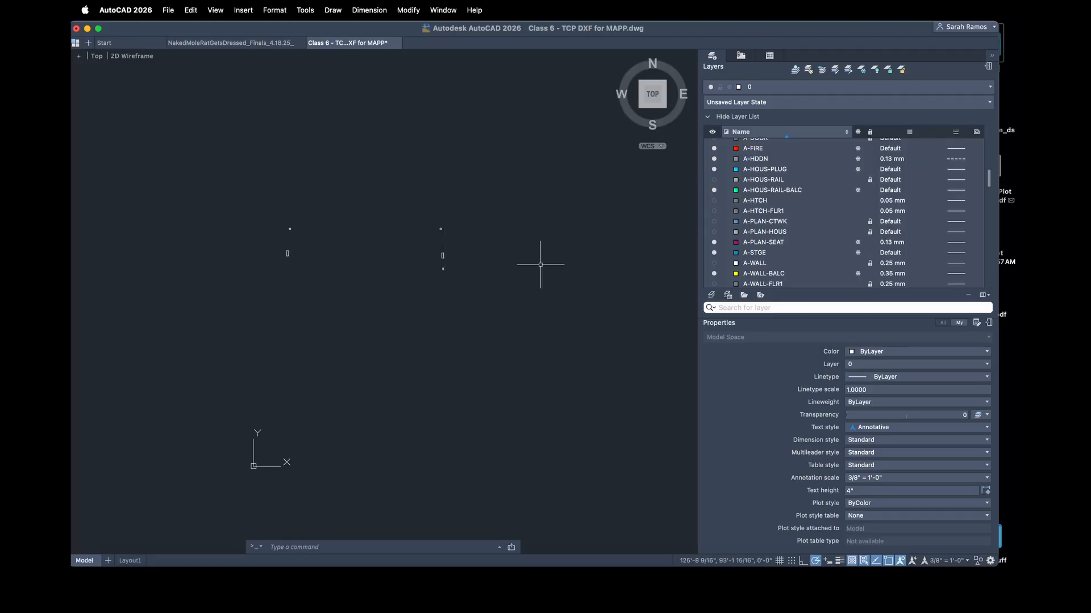
pyautogui.click(443, 255)
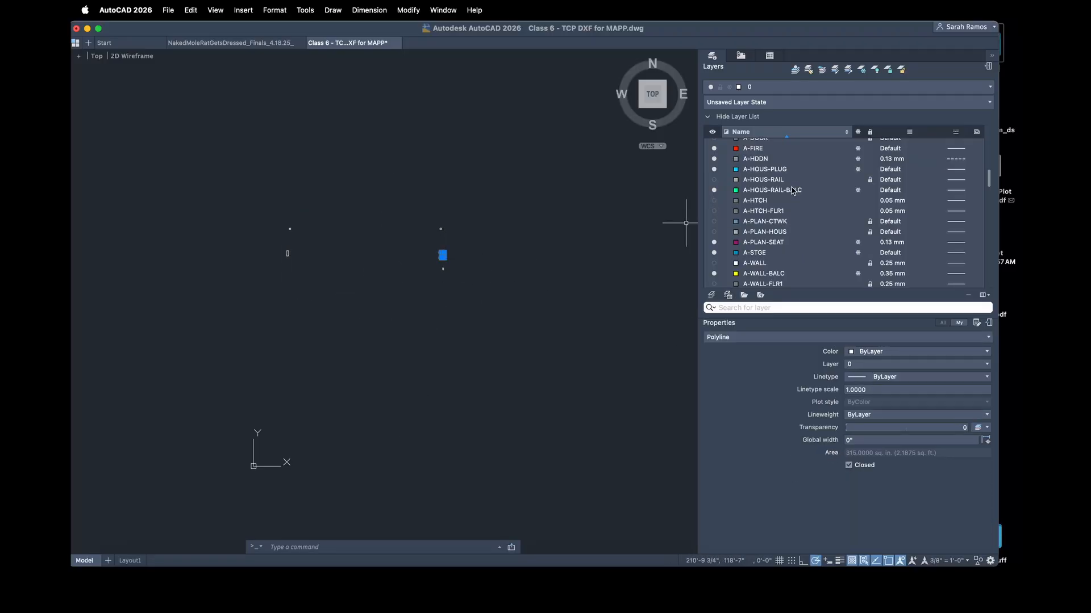
pyautogui.press('Escape')
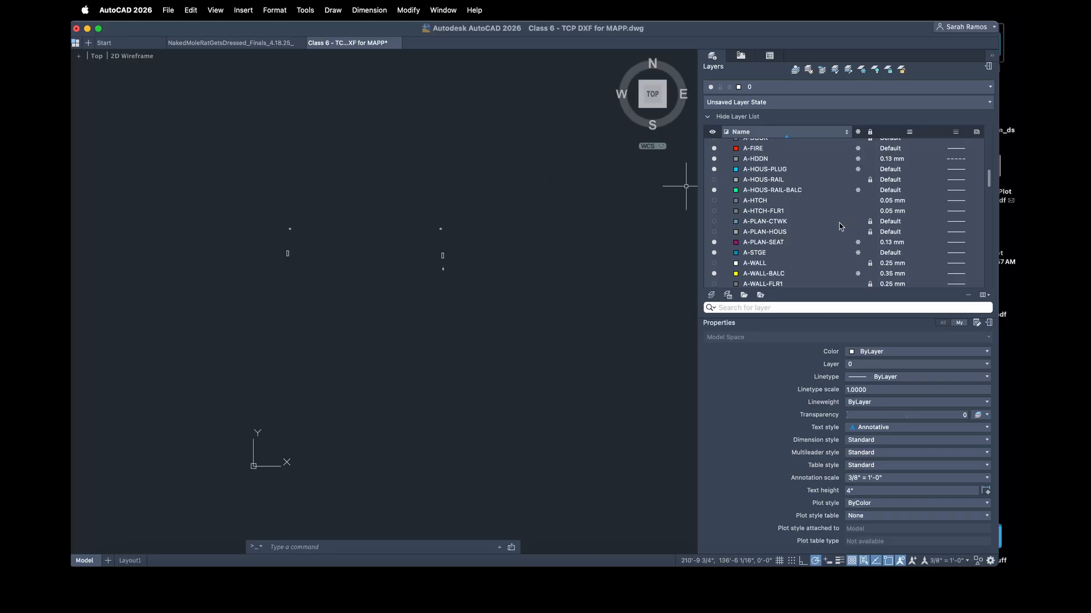
# Step: Select all layers in the list, thaw them and turn them all on, bringing the whole drawing into view
pyautogui.scroll(8, 839, 223)
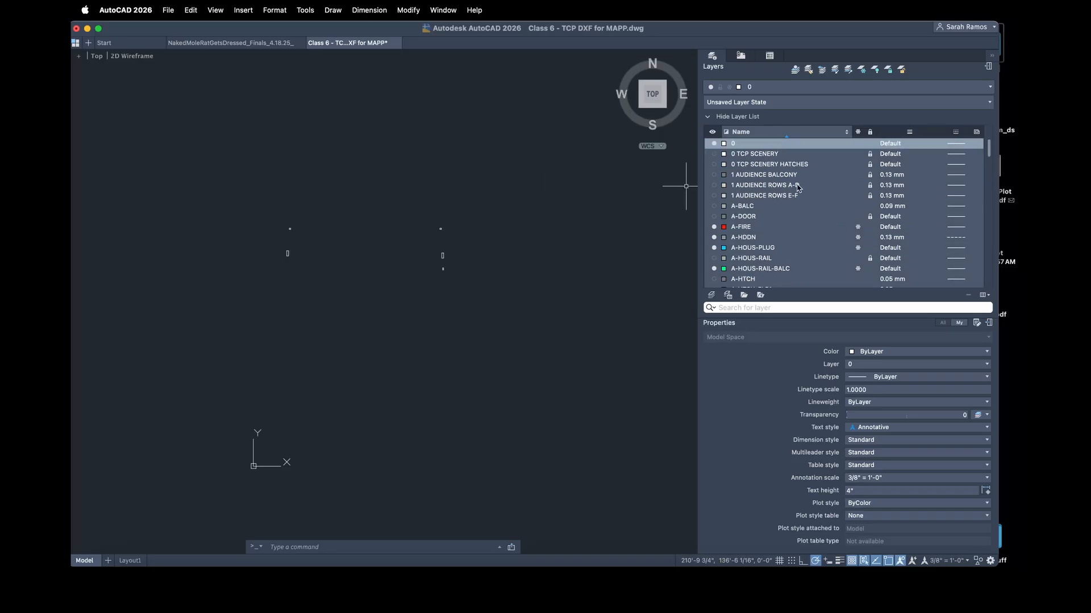
pyautogui.scroll(-10, 798, 224)
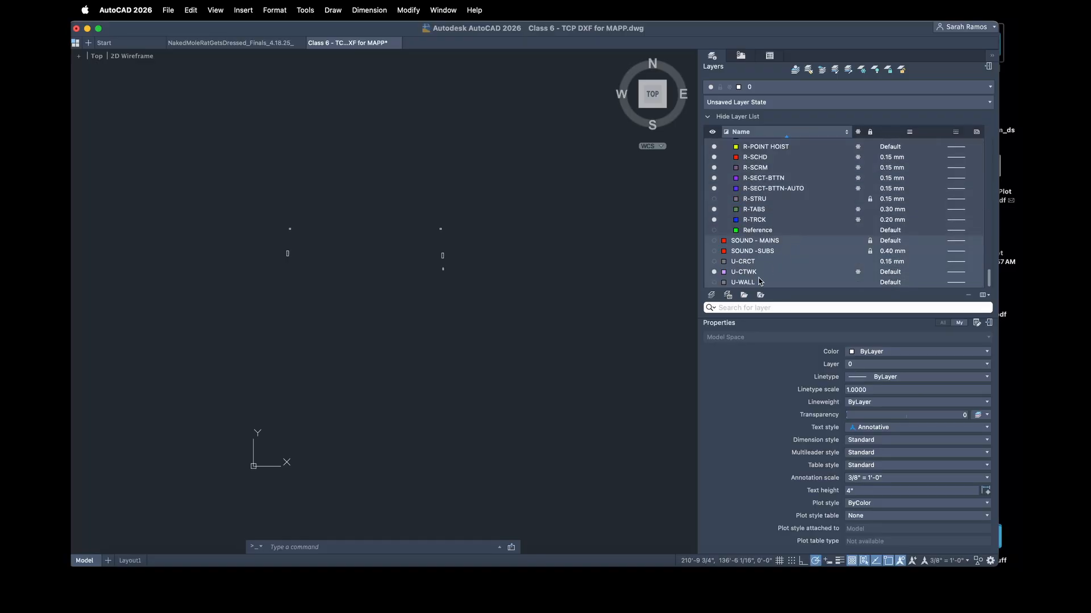
pyautogui.click(753, 280)
pyautogui.scroll(12, 752, 267)
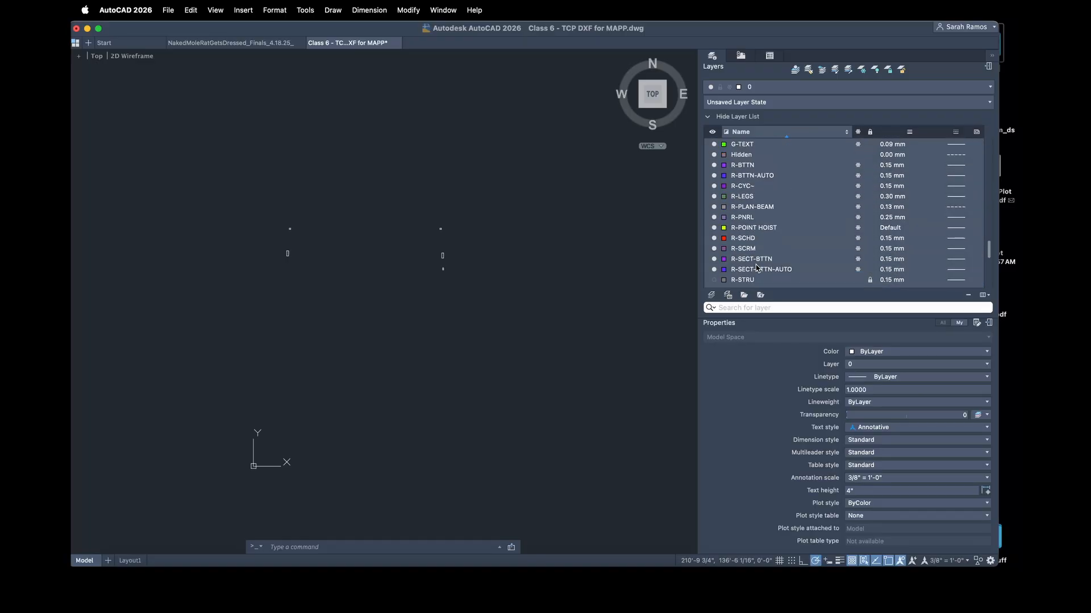
pyautogui.keyDown('shift'); pyautogui.click(751, 149); pyautogui.keyUp('shift')
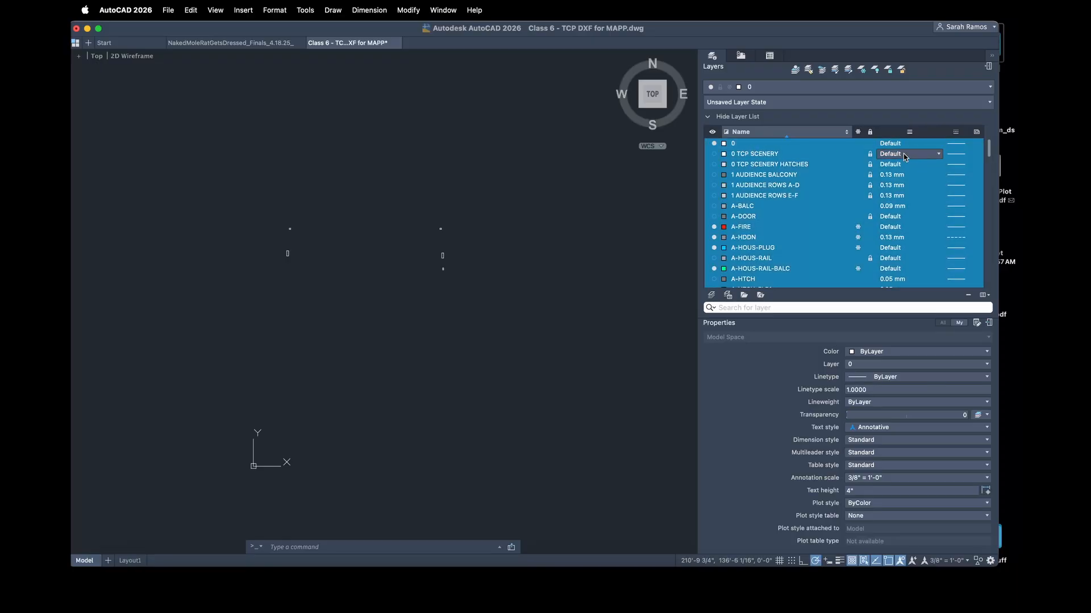
pyautogui.click(859, 228)
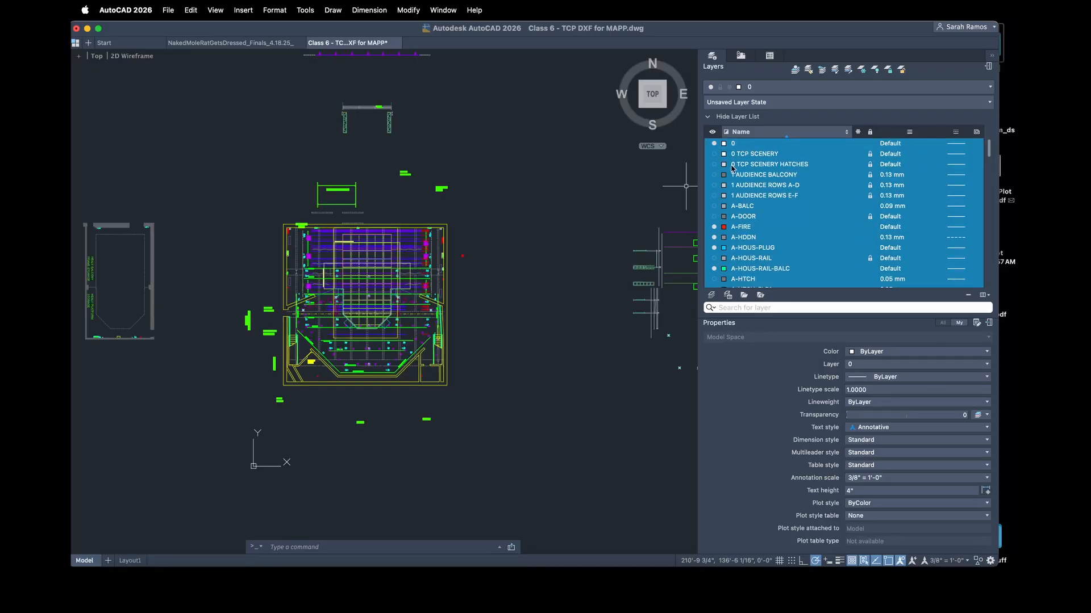
pyautogui.click(714, 154)
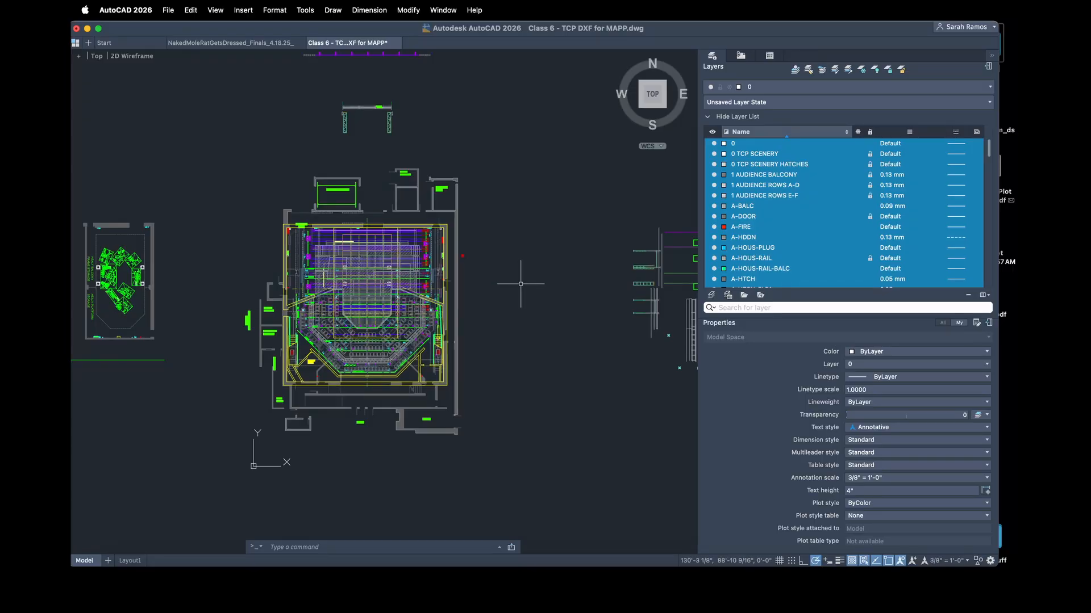
pyautogui.scroll(-3, 521, 283)
pyautogui.moveTo(519, 283); pyautogui.dragTo(524, 298, button='middle')
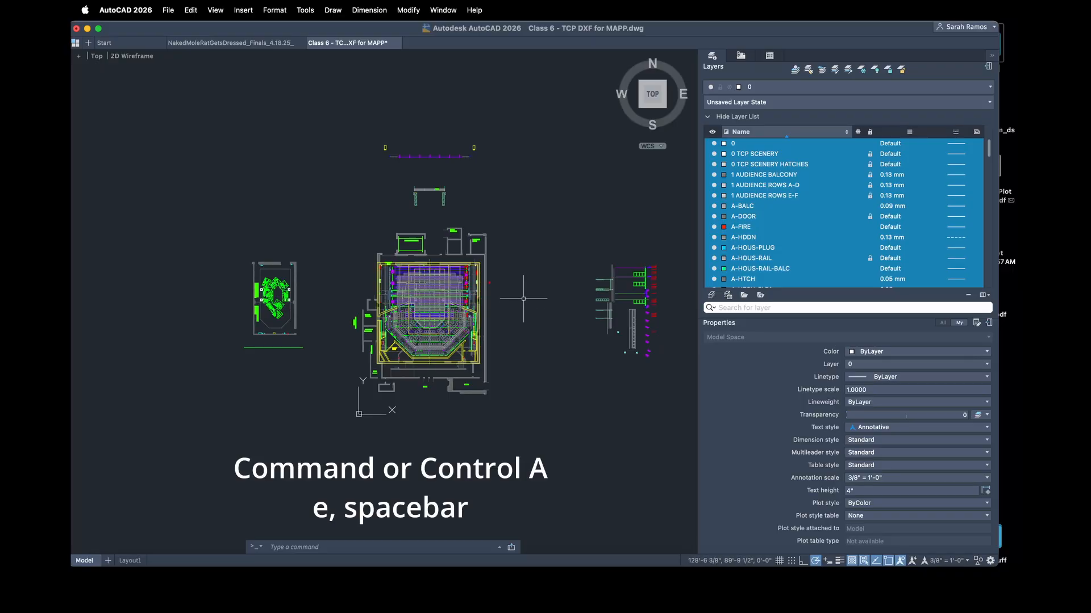
# Step: Select everything in the drawing and erase it, keeping only the objects on locked layers
pyautogui.press('super+a')
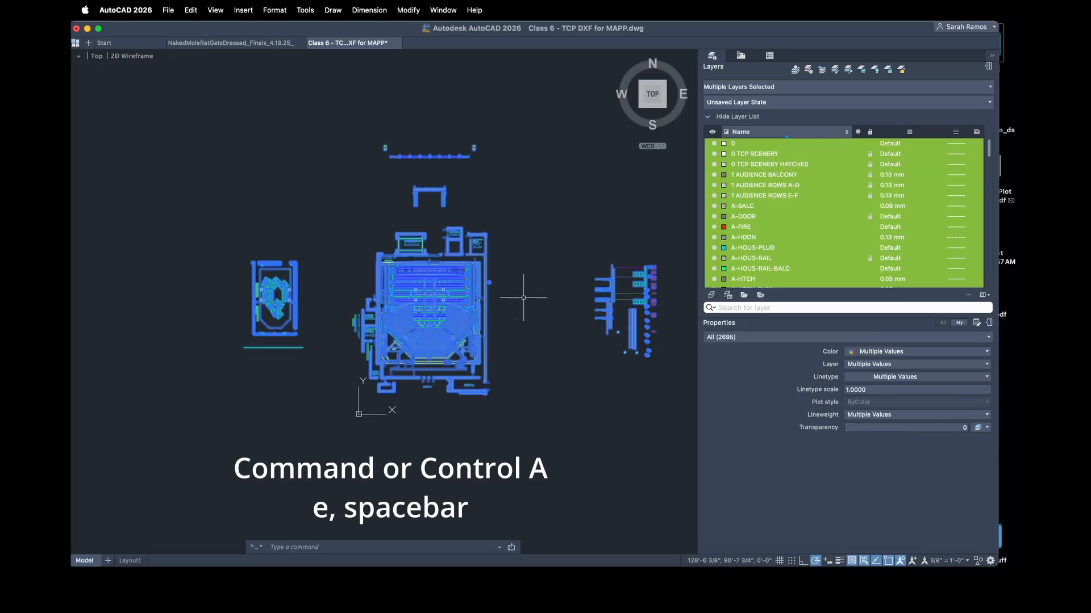
pyautogui.write('e')
pyautogui.press('space')
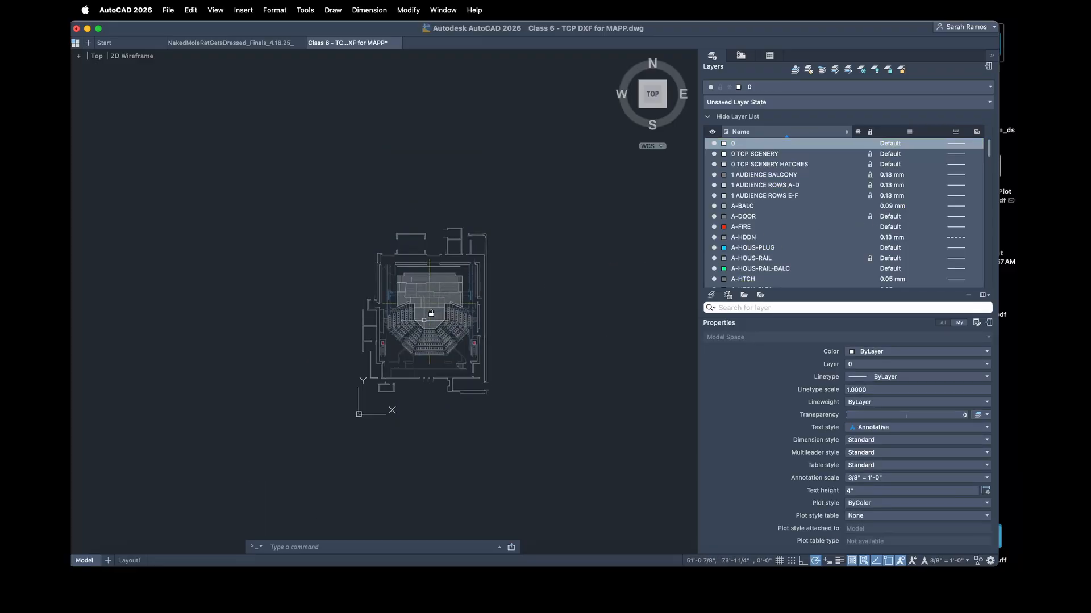
pyautogui.scroll(4, 426, 316)
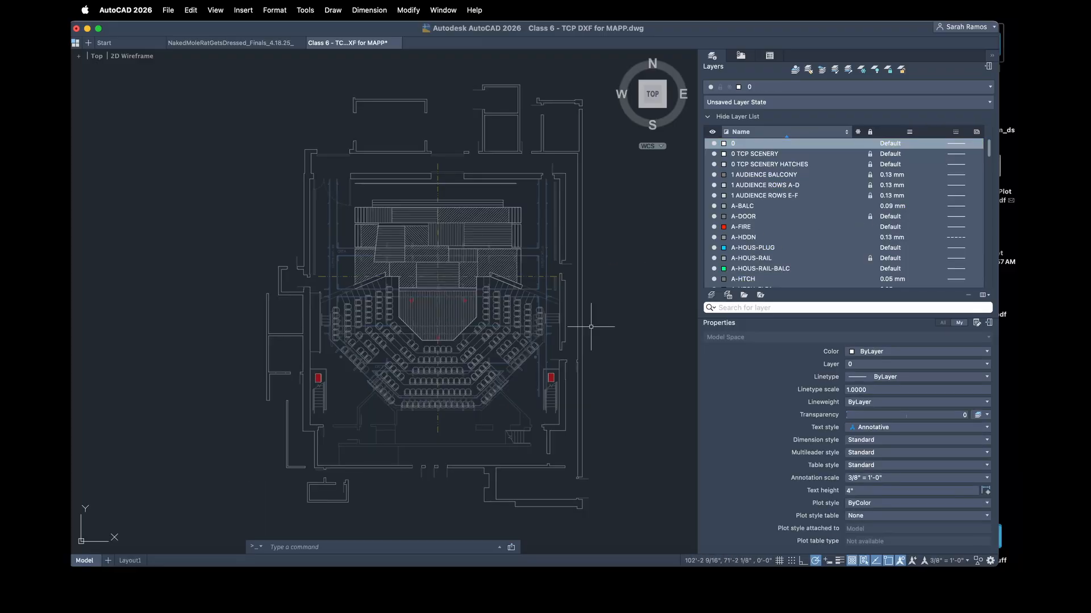
# Step: Purge the drawing again with unsupported objects included alongside the other item types
pyautogui.write('purge')
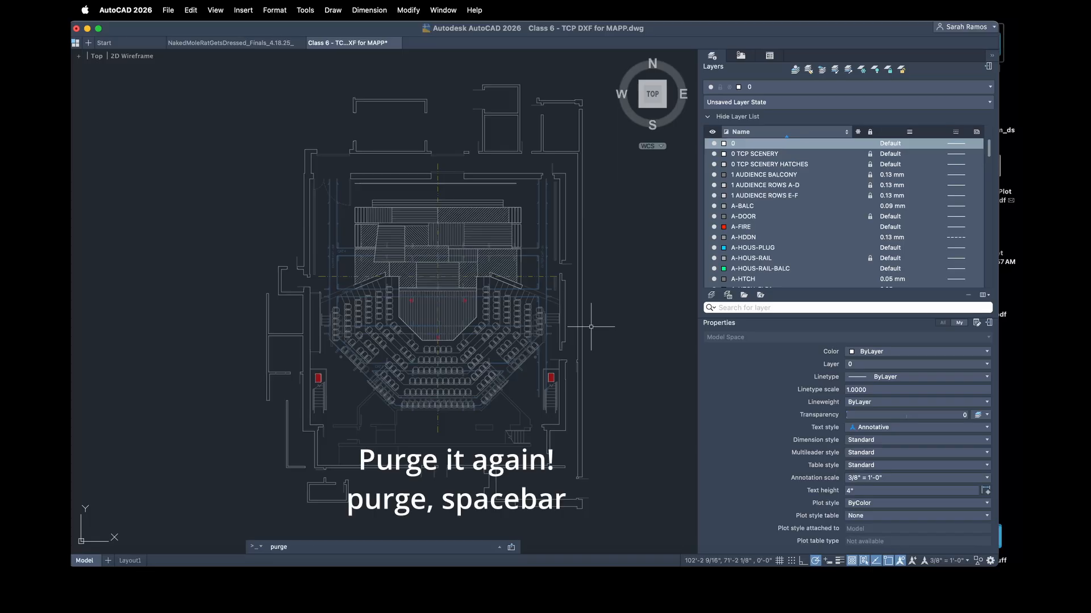
pyautogui.press('space')
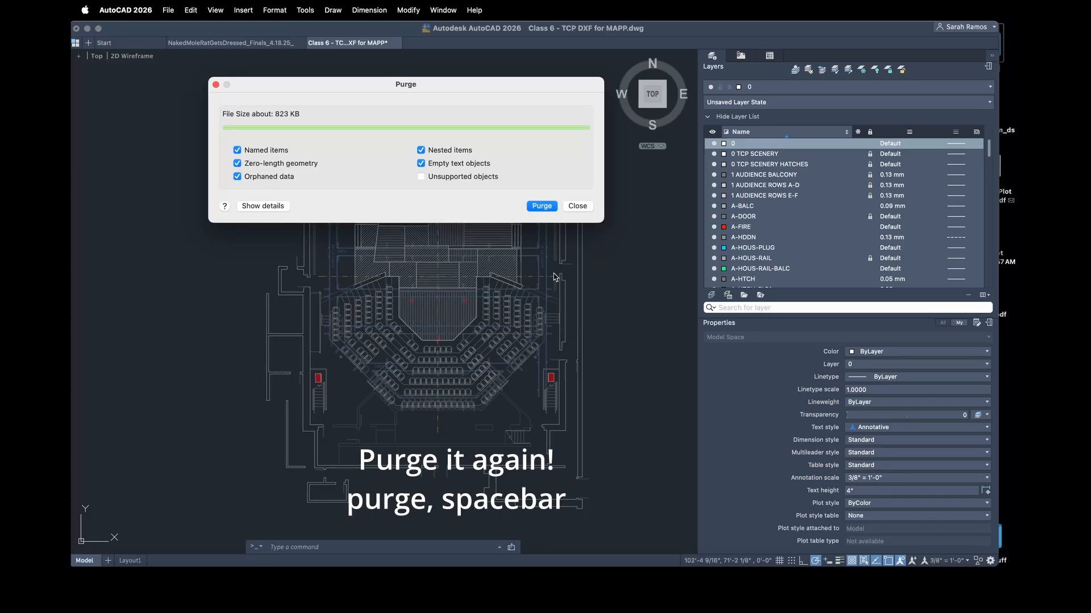
pyautogui.click(482, 176)
pyautogui.click(544, 207)
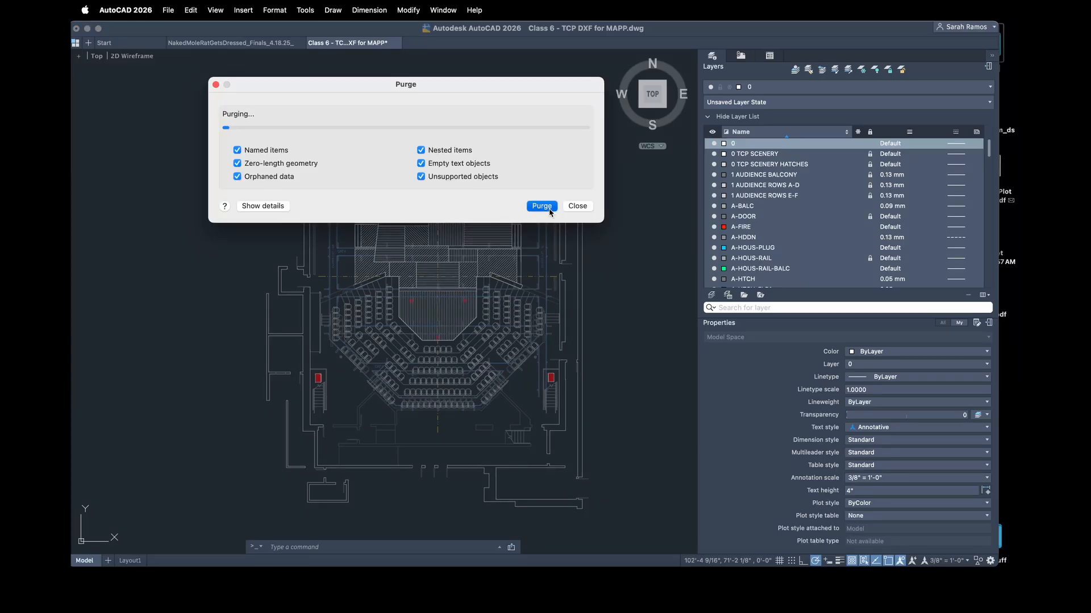
pyautogui.click(590, 208)
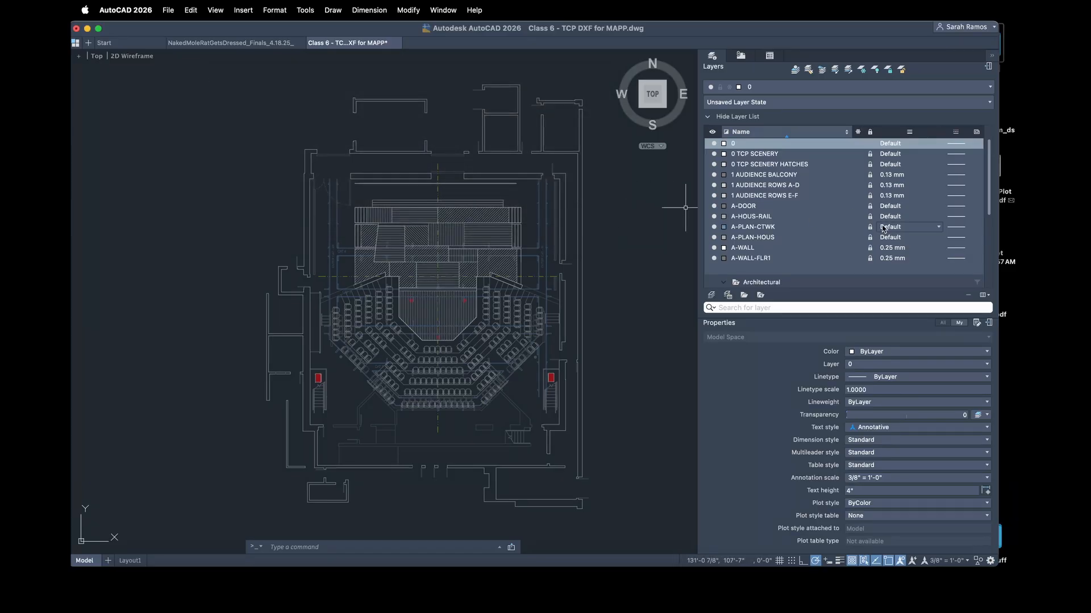
# Step: Unlock all the remaining layers from 0 TCP SCENERY through SOUND -SUBS
pyautogui.scroll(-2, 900, 247)
pyautogui.scroll(-5, 900, 250)
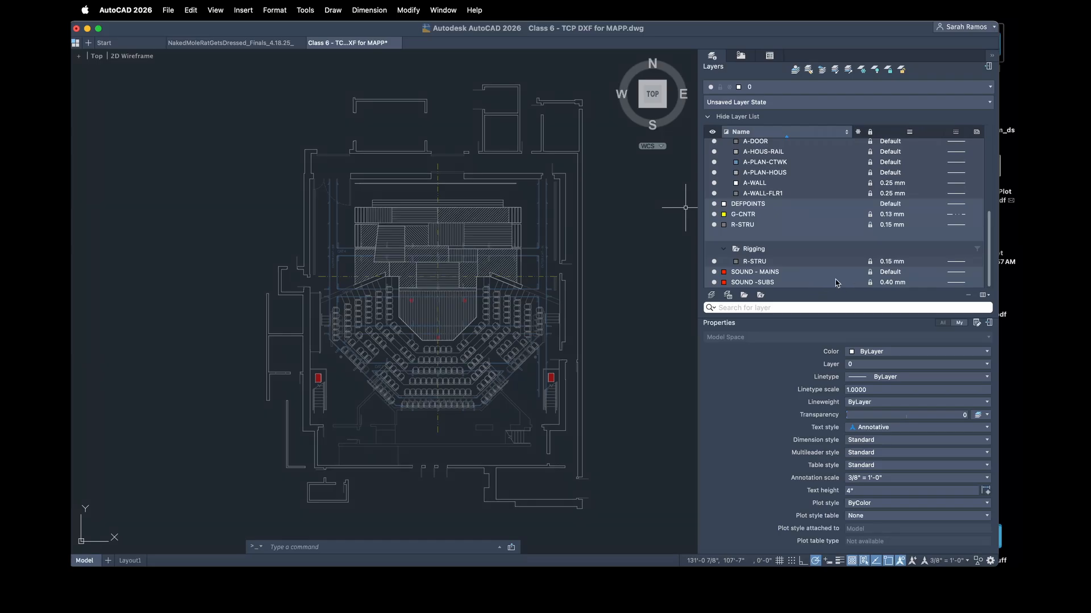
pyautogui.click(765, 262)
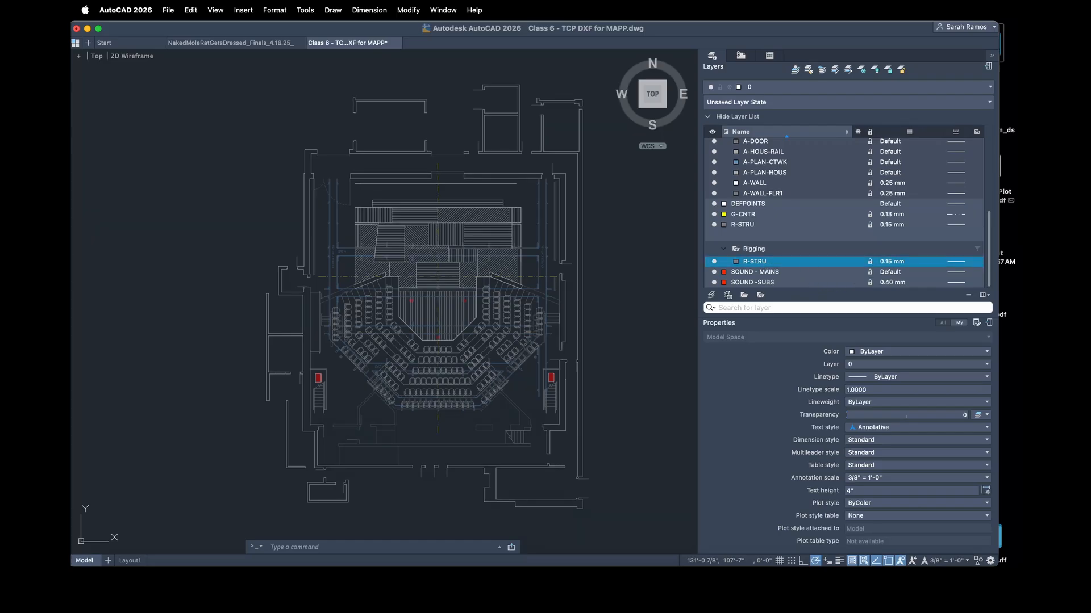
pyautogui.click(786, 283)
pyautogui.scroll(5, 792, 284)
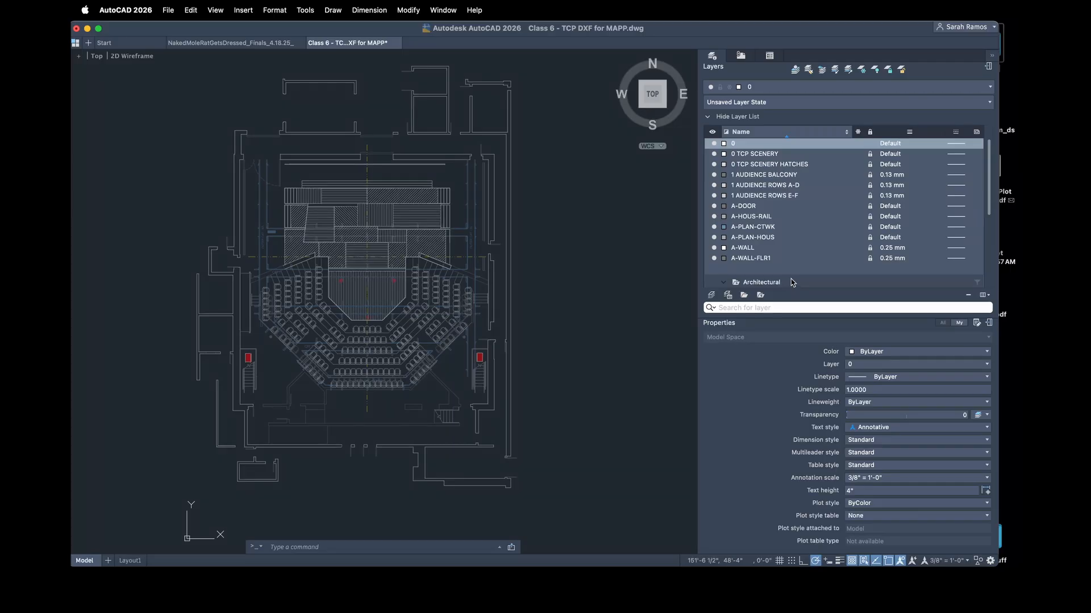
pyautogui.keyDown('shift'); pyautogui.click(763, 159); pyautogui.keyUp('shift')
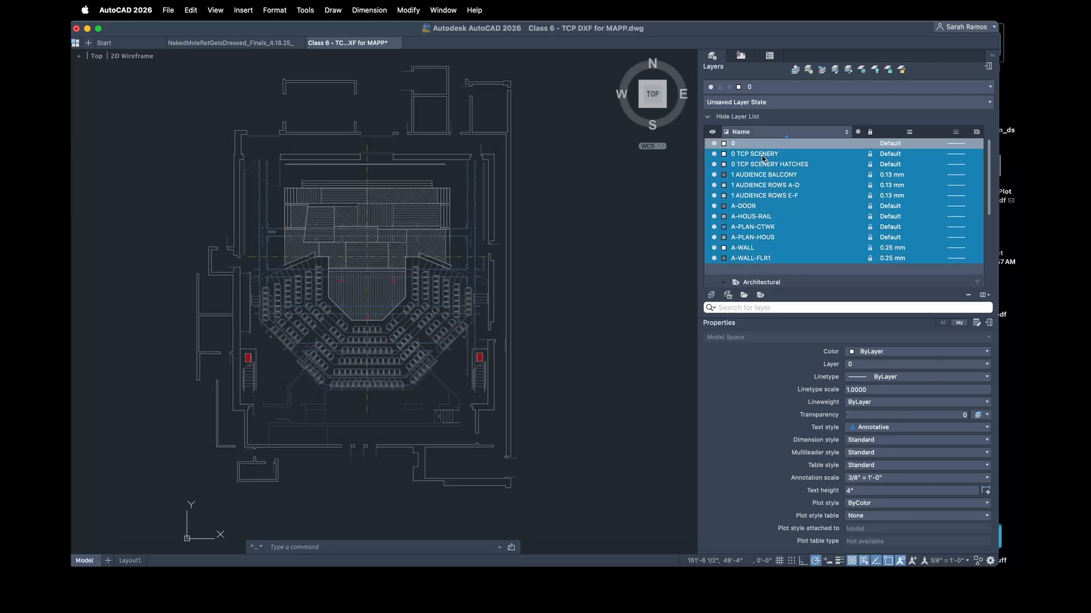
pyautogui.click(871, 159)
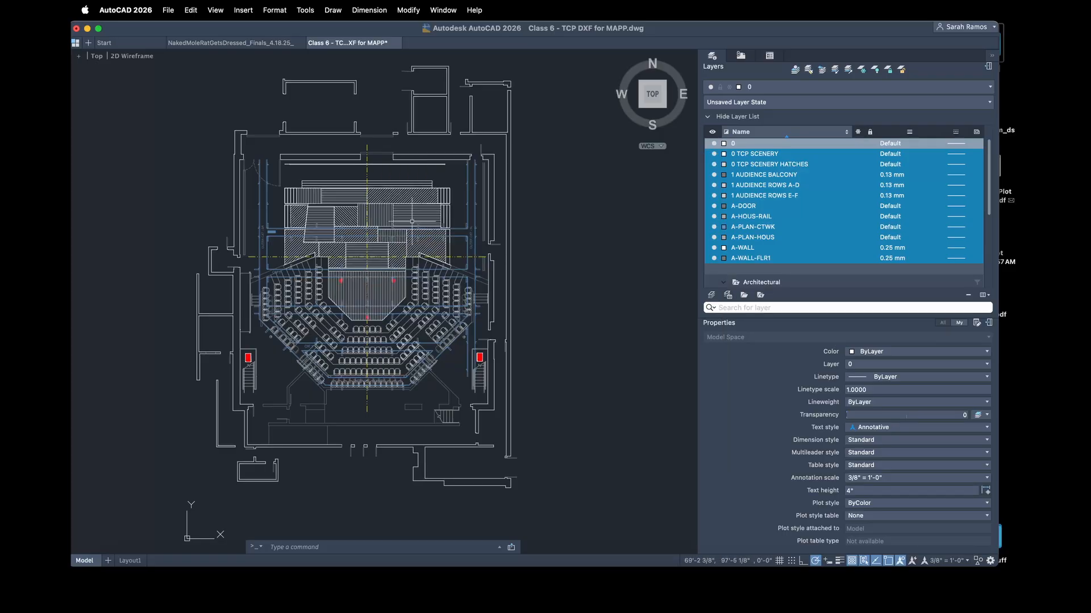
# Step: Quick-select all Hatch objects in the entire drawing and delete them
pyautogui.moveTo(405, 216)
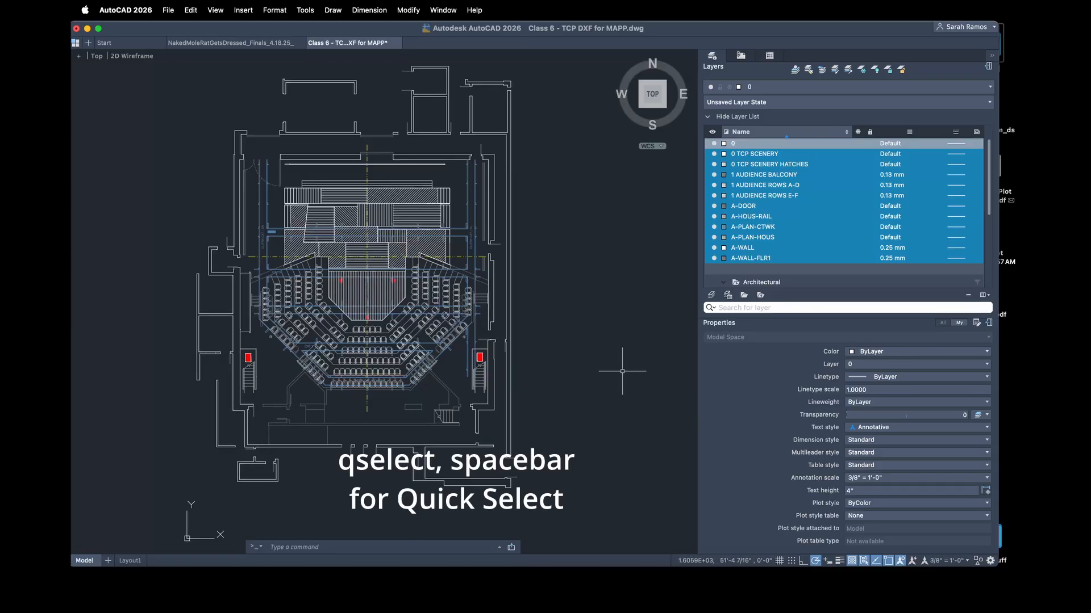
pyautogui.write('qselect')
pyautogui.press('space')
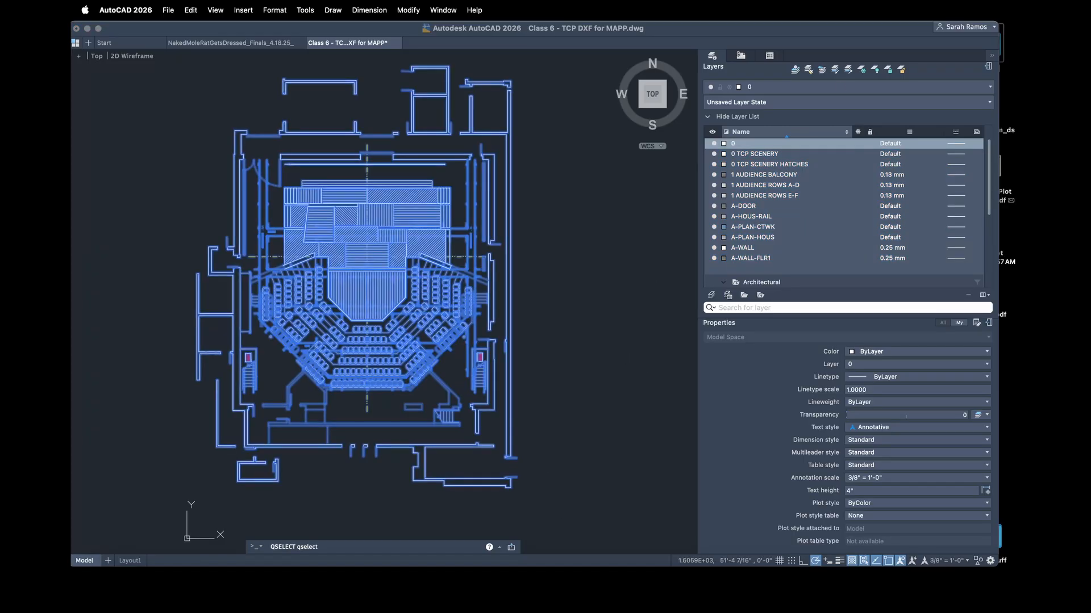
pyautogui.moveTo(745, 282); pyautogui.dragTo(498, 154)
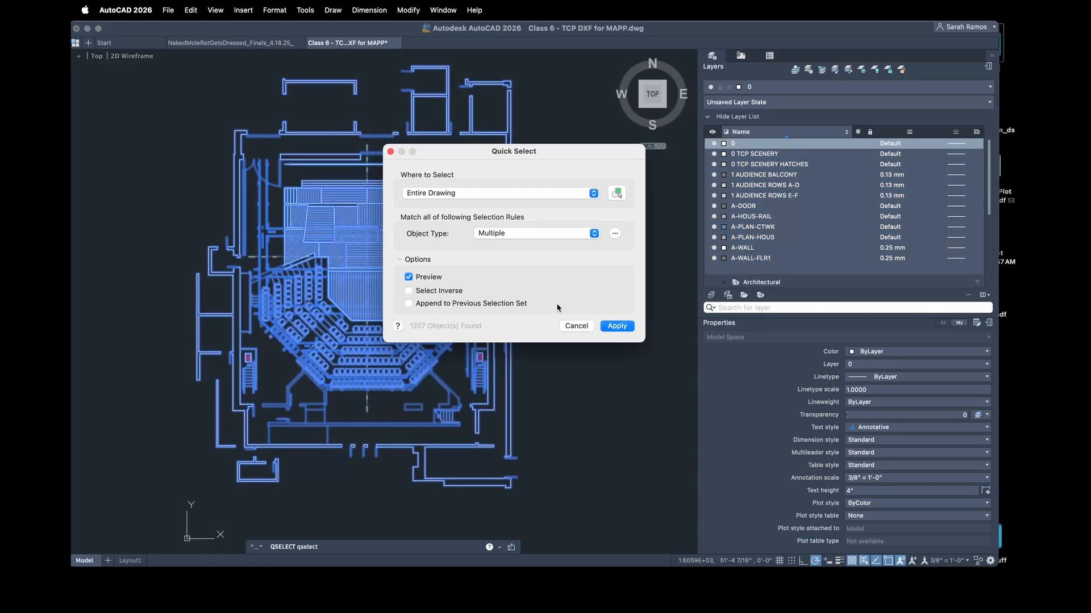
pyautogui.click(519, 235)
pyautogui.click(526, 284)
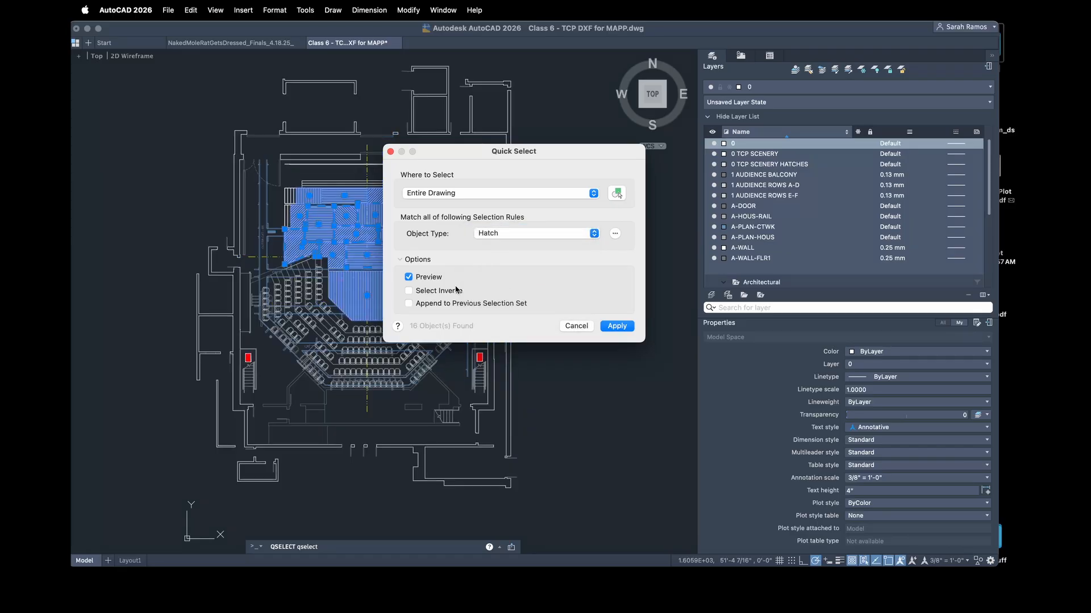
pyautogui.click(625, 326)
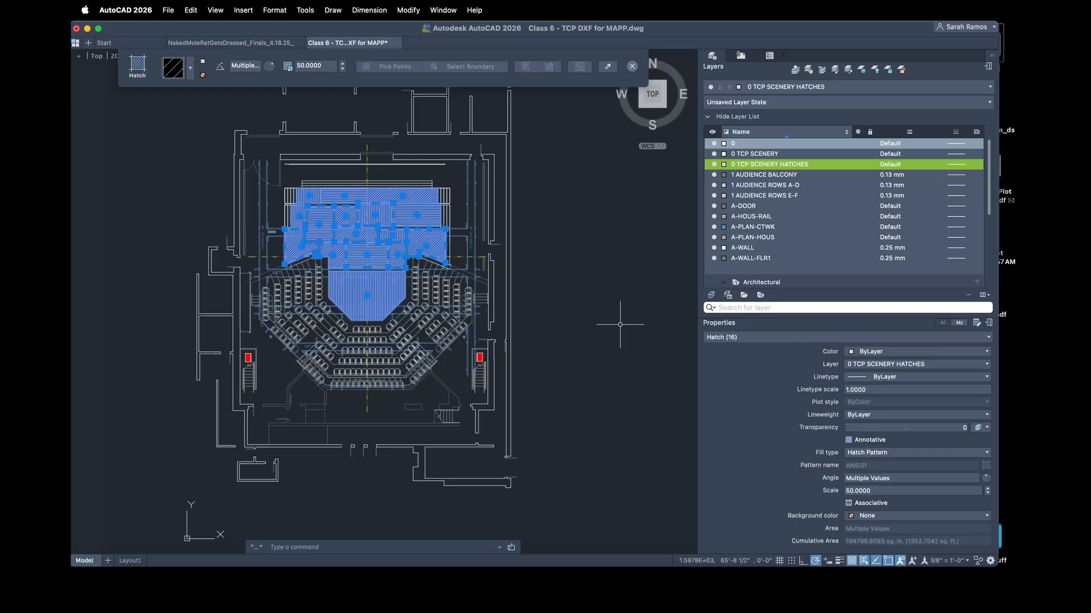
pyautogui.press('Delete')
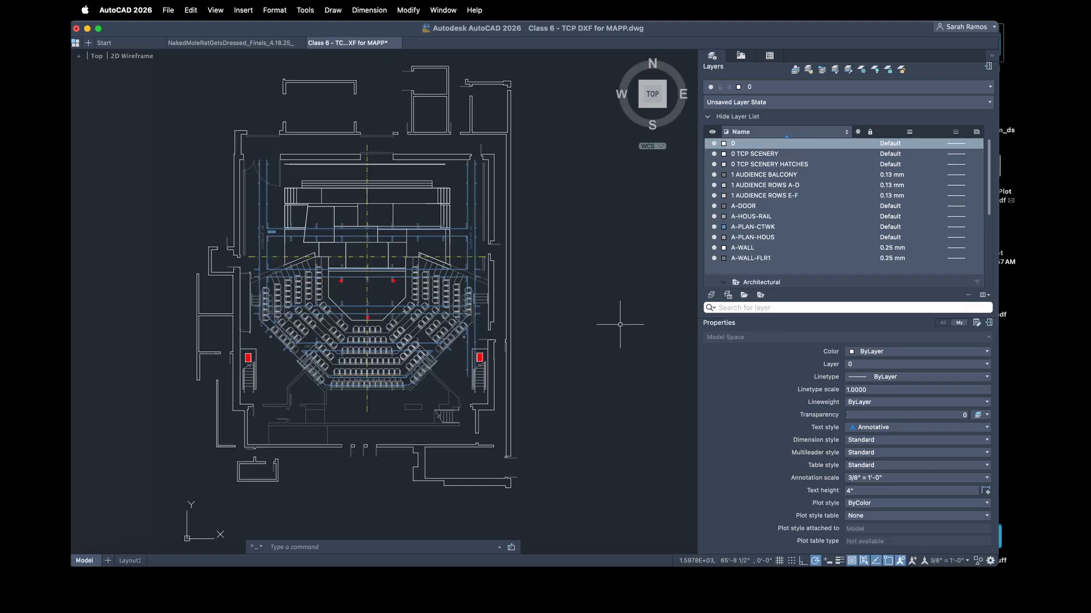
# Step: Quick-select all Block Reference objects in the entire drawing and burst them
pyautogui.write('qselec')
pyautogui.press('space')
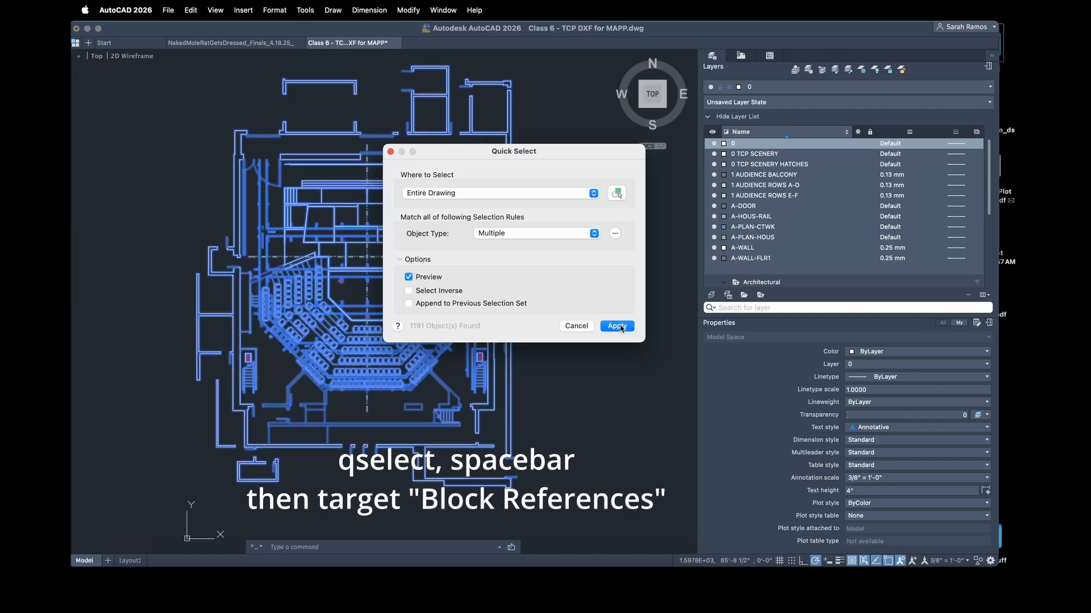
pyautogui.click(560, 189)
pyautogui.click(564, 182)
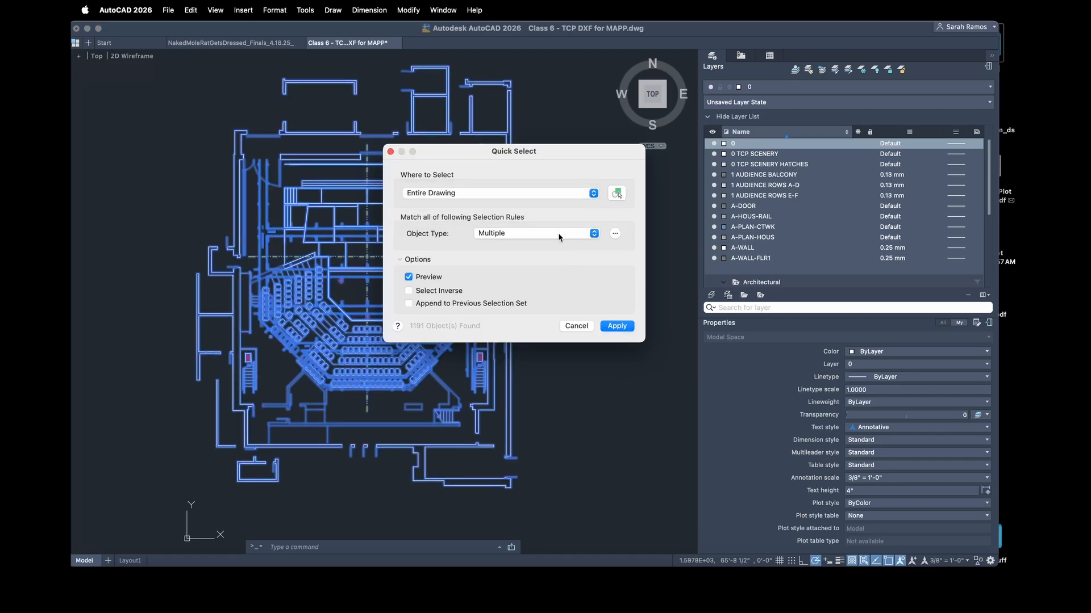
pyautogui.click(554, 233)
pyautogui.click(552, 261)
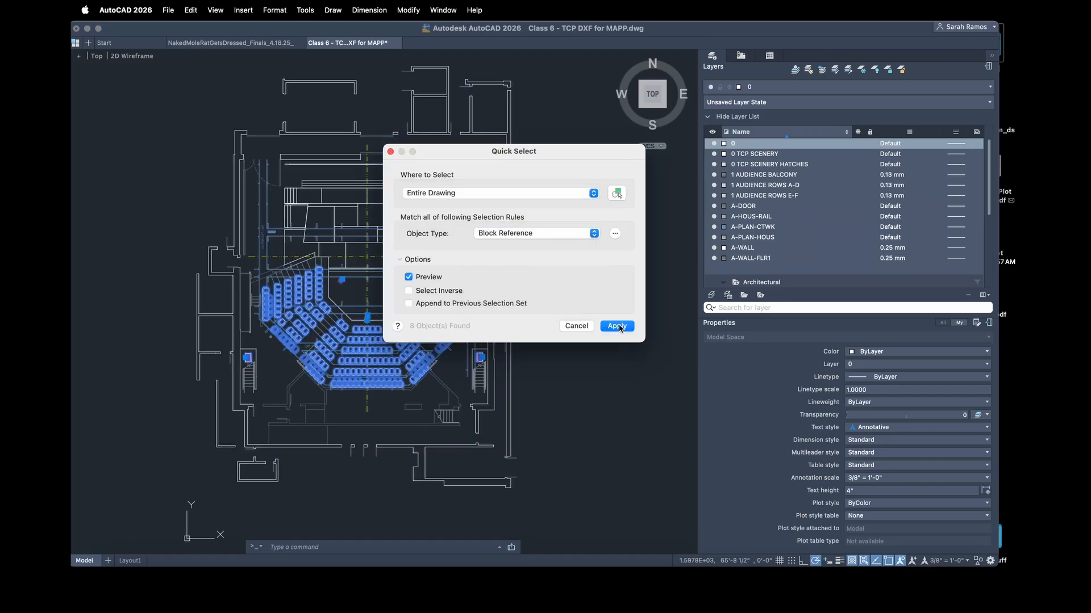
pyautogui.click(618, 325)
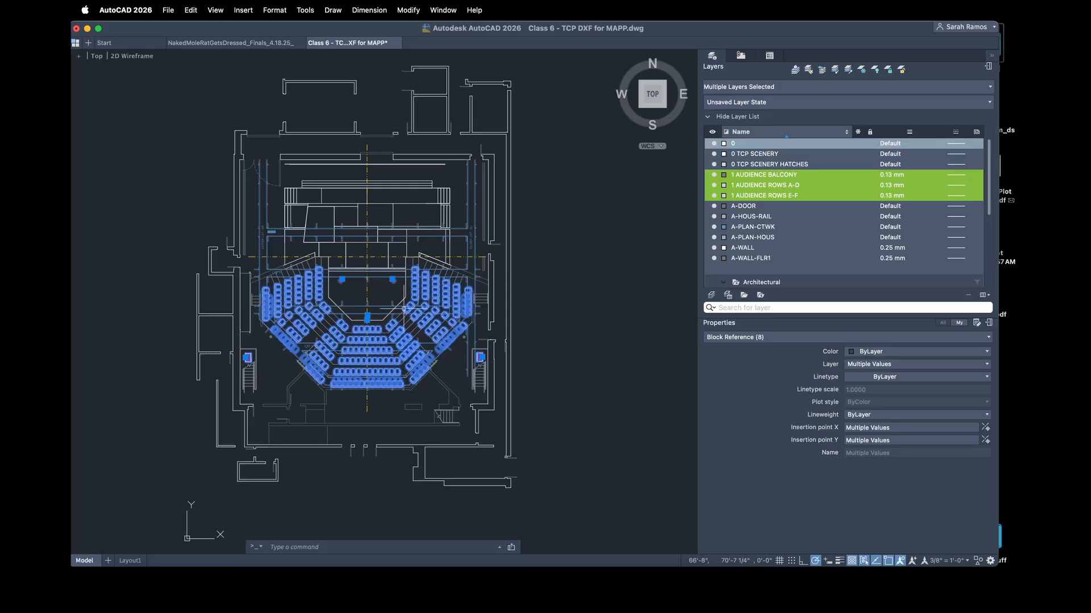
pyautogui.moveTo(406, 317)
pyautogui.scroll(-3, 774, 237)
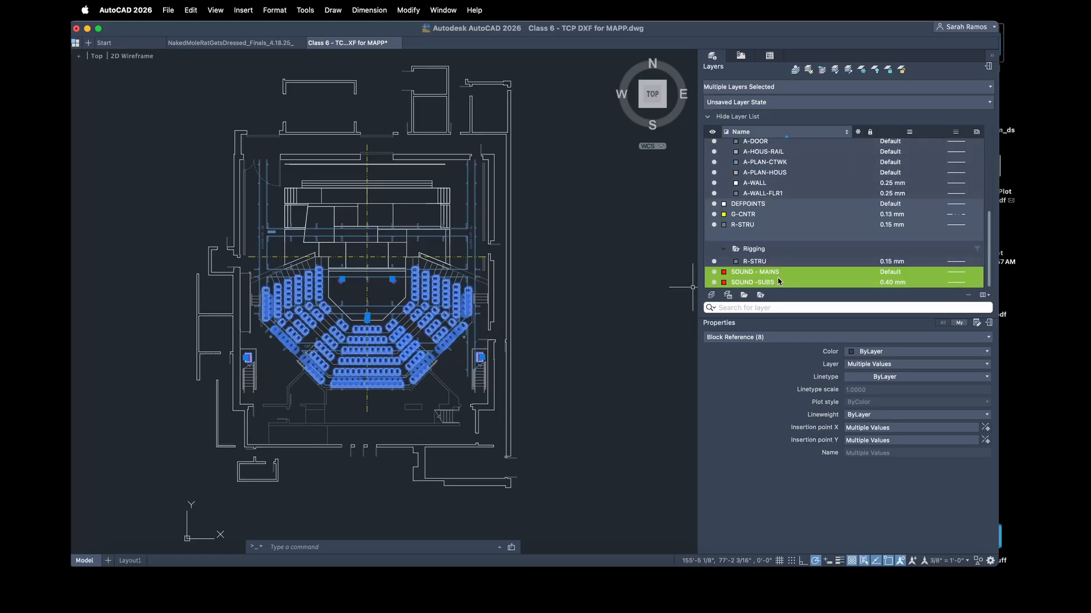
pyautogui.scroll(5, 778, 282)
pyautogui.write('burst')
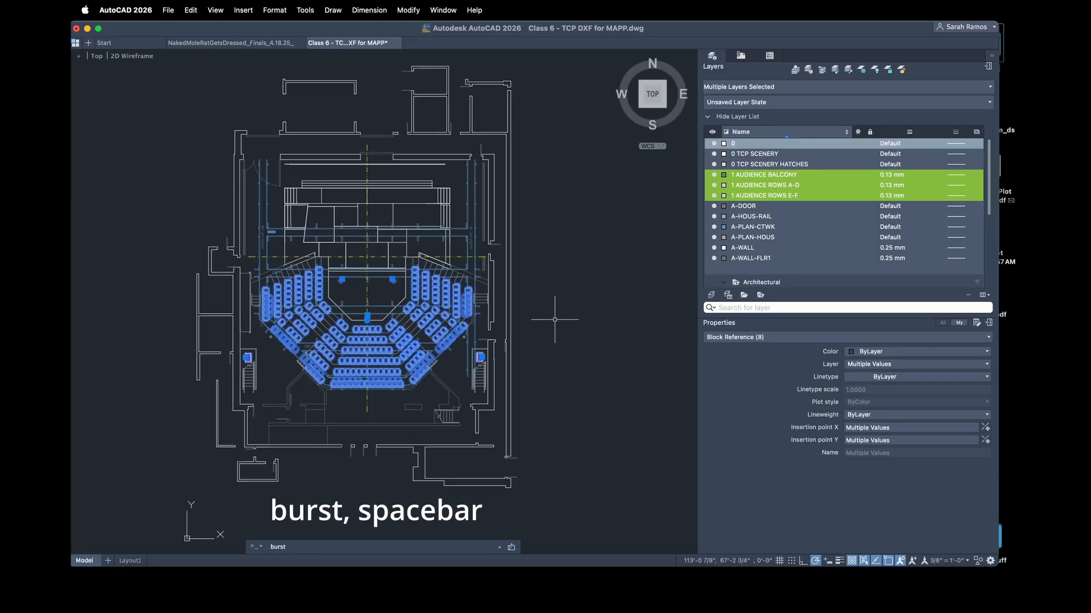
pyautogui.press('space')
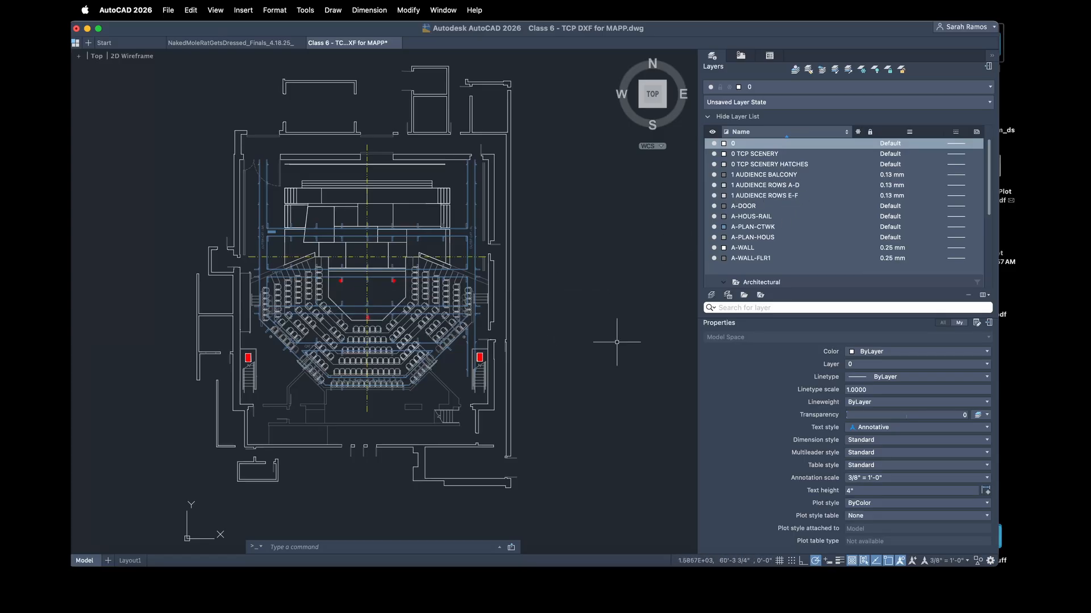
# Step: Quick-select the Hatch objects released from the burst blocks and delete them
pyautogui.write('qselect')
pyautogui.press('space')
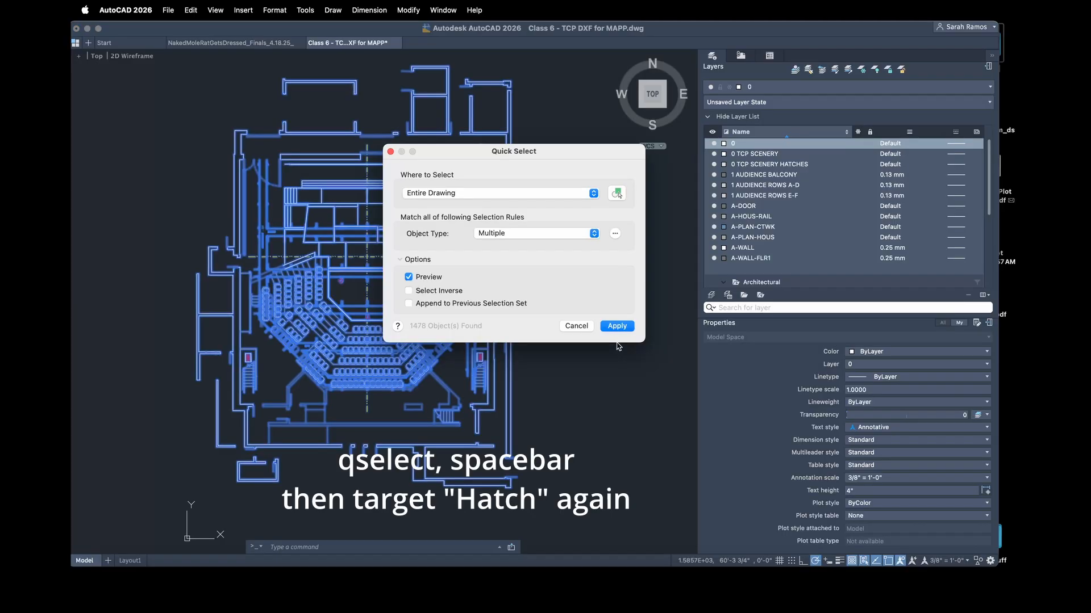
pyautogui.click(586, 233)
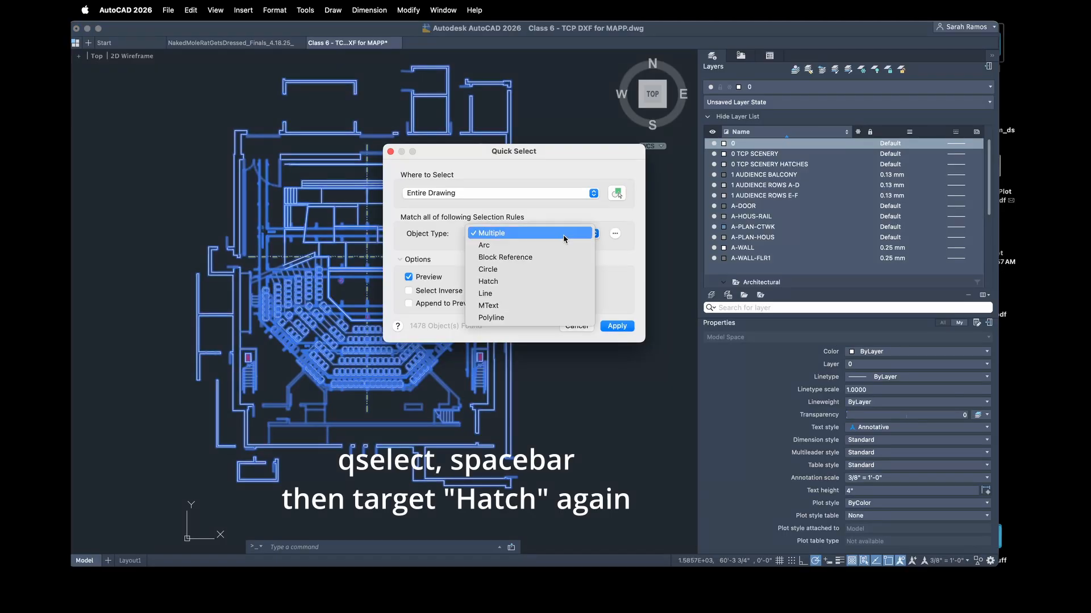
pyautogui.click(568, 282)
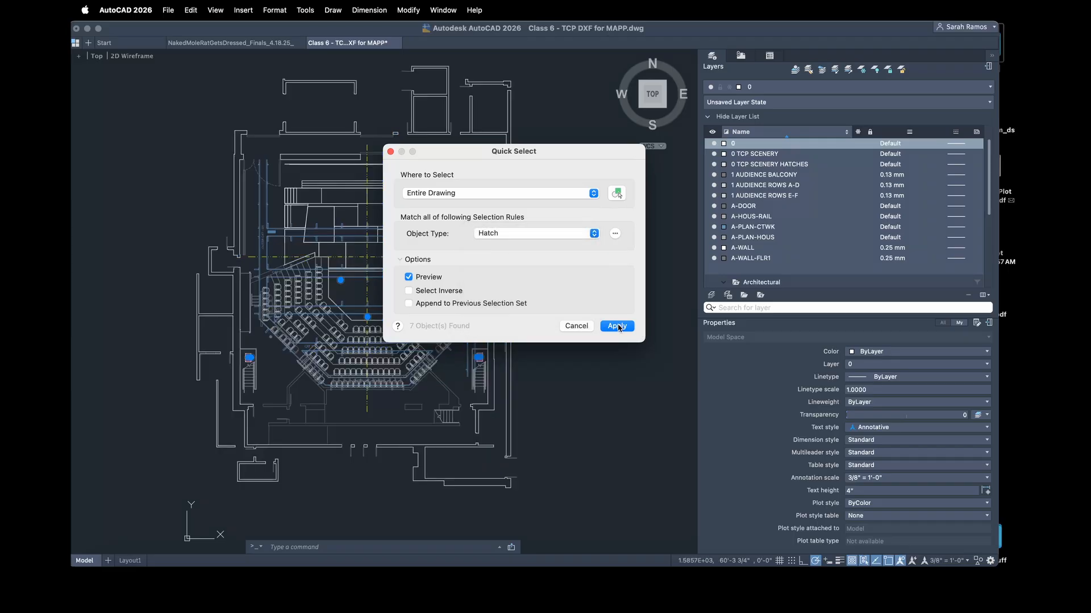
pyautogui.click(617, 326)
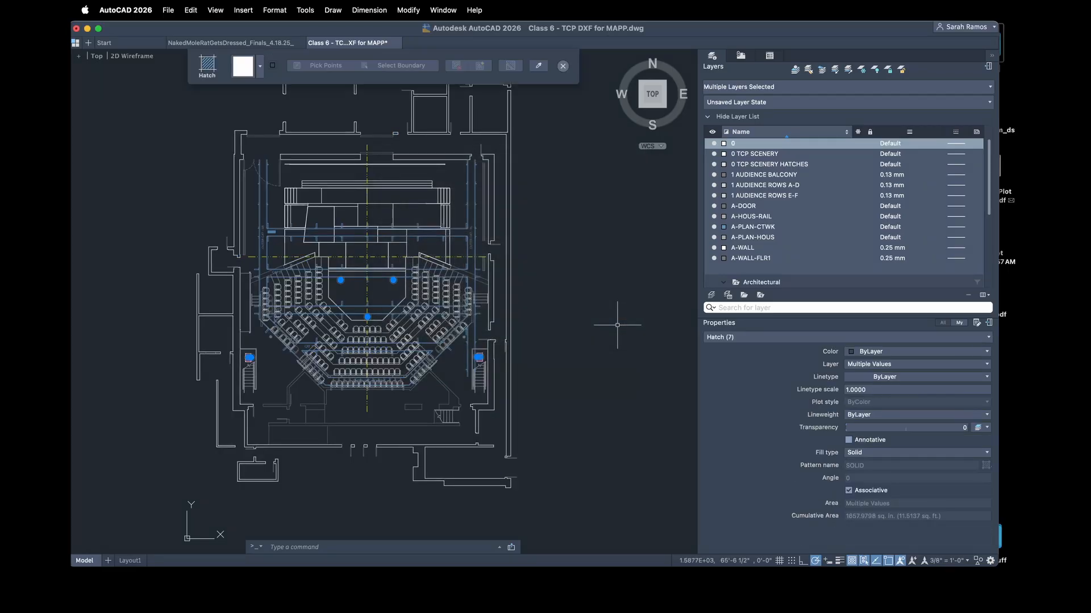
pyautogui.press('Delete')
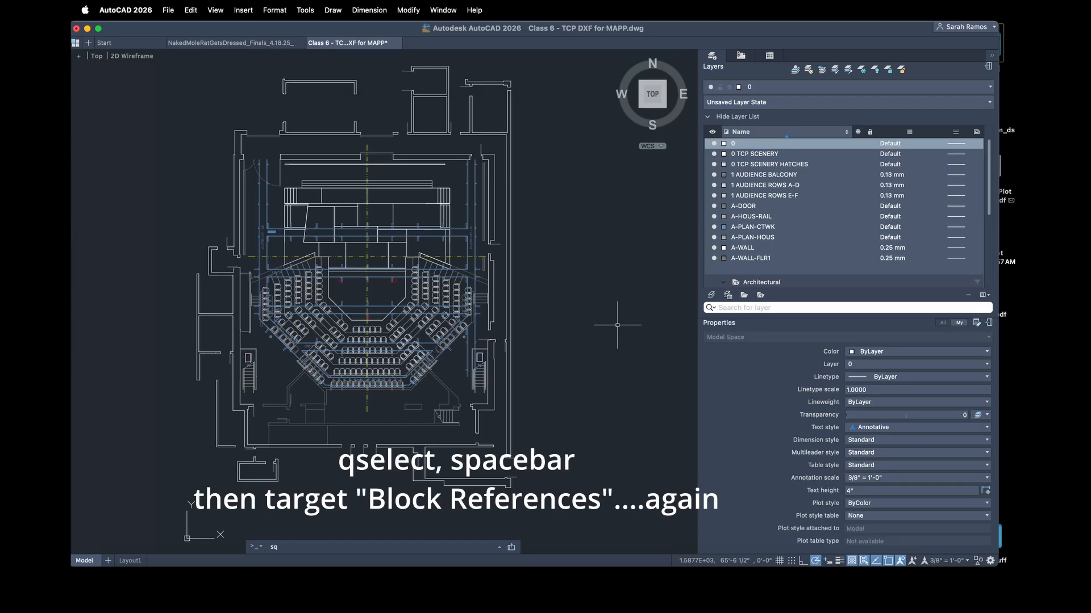
# Step: Quick-select the remaining nested Block Reference objects, the audience seats, and burst them
pyautogui.write('qselect')
pyautogui.press('space')
pyautogui.click(586, 232)
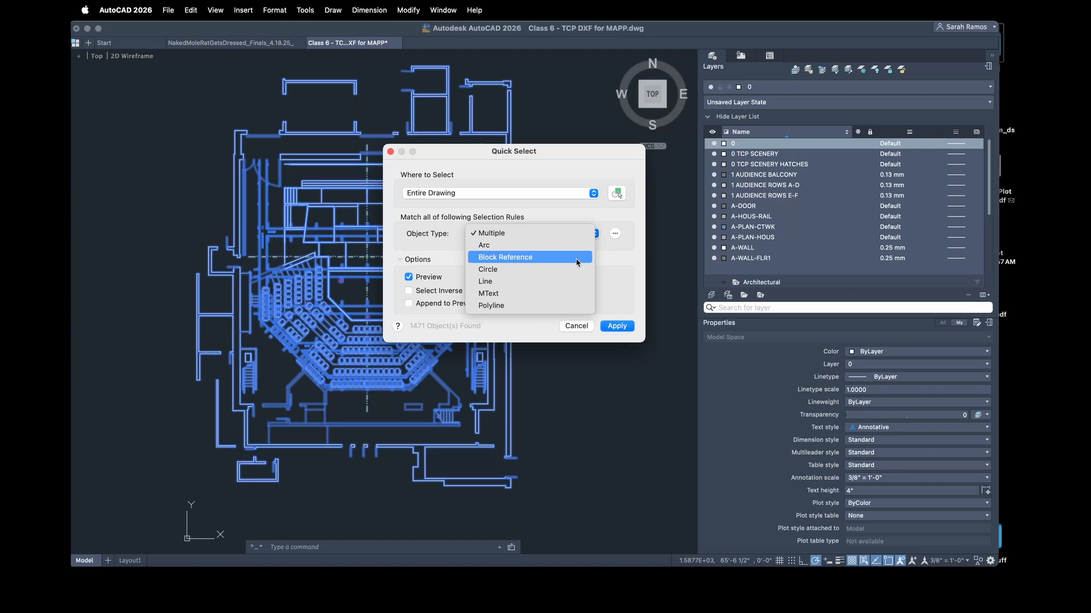
pyautogui.click(576, 262)
pyautogui.click(617, 325)
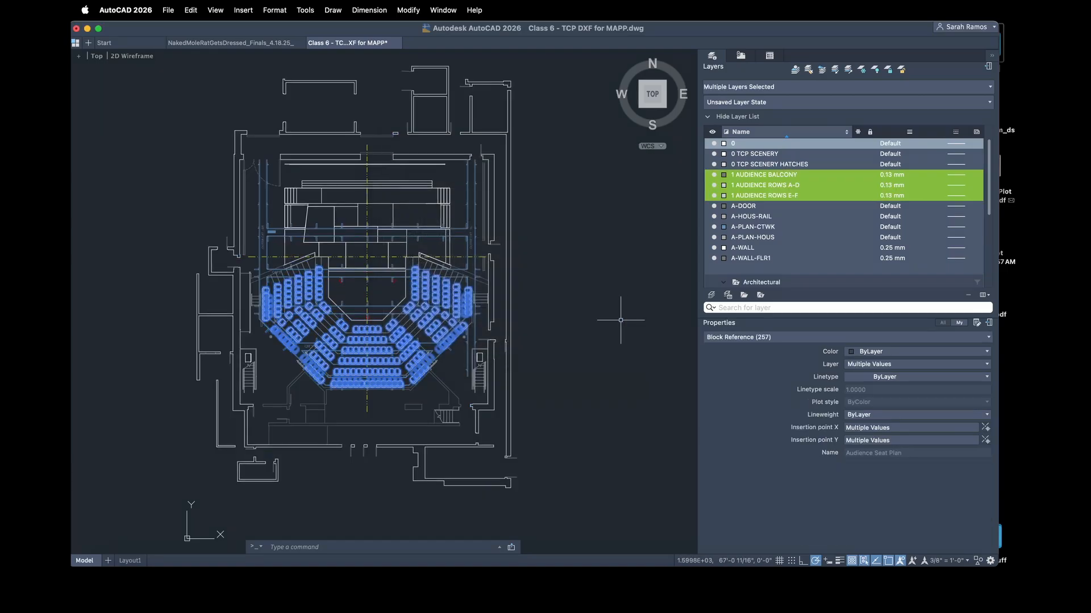
pyautogui.write('burst')
pyautogui.press('space')
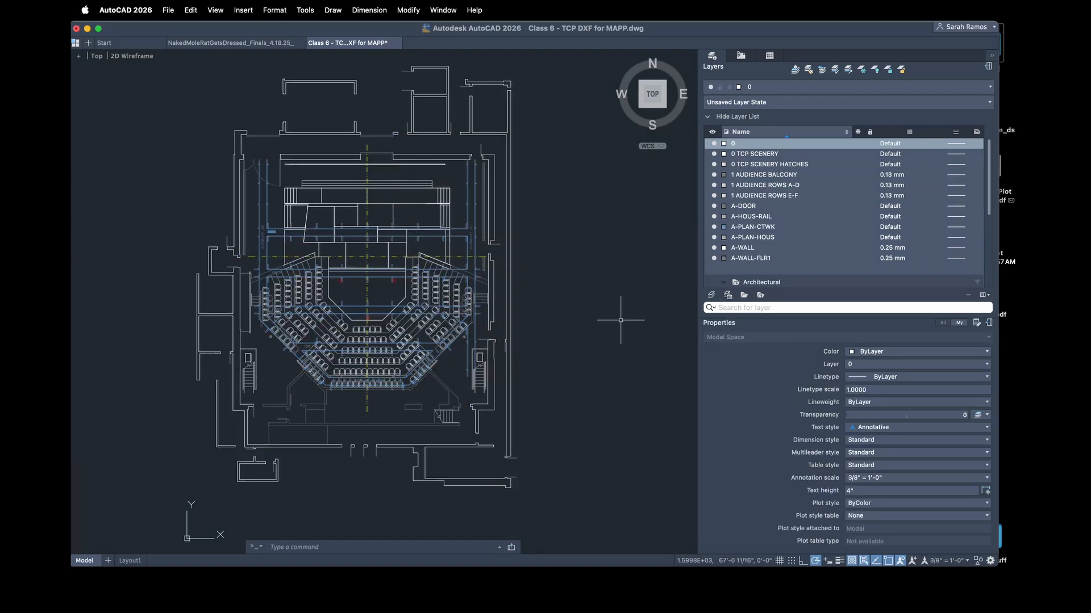
# Step: Quick-select all MText objects in the entire drawing and erase them
pyautogui.write('qse')
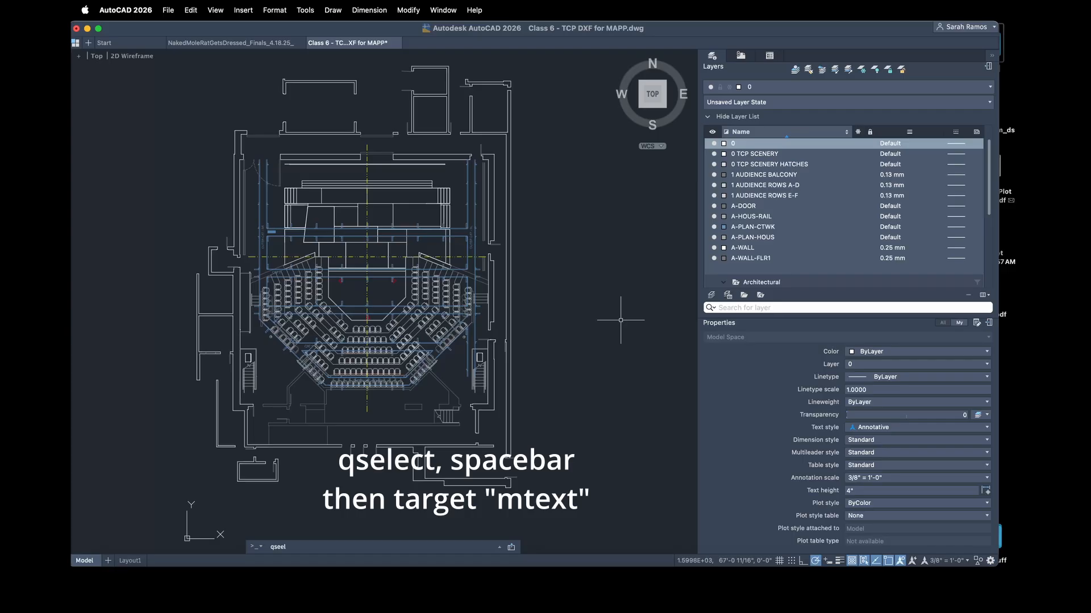
pyautogui.write('lect')
pyautogui.press('space')
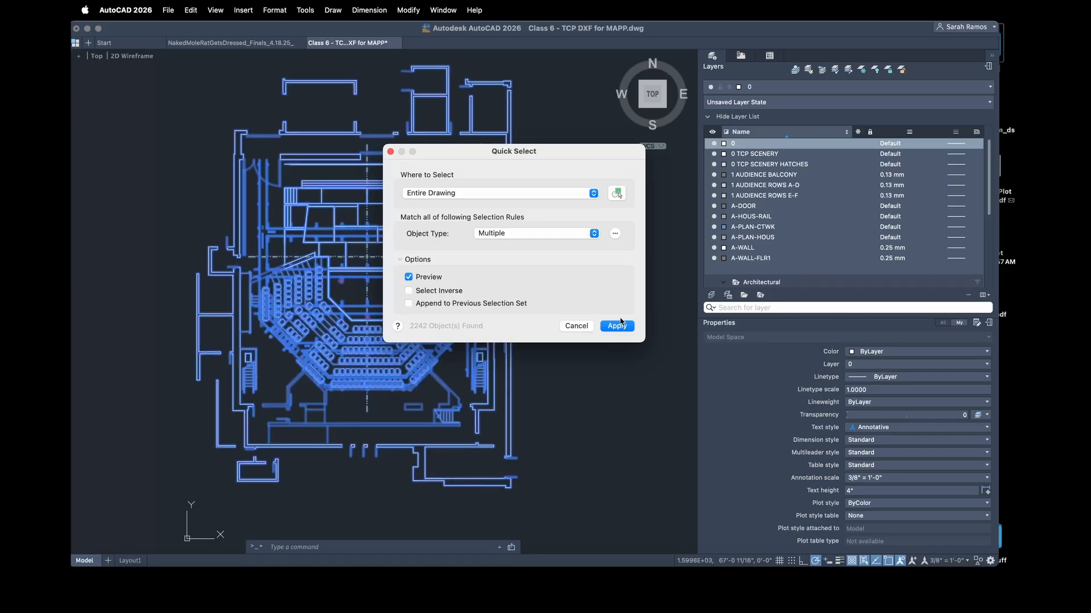
pyautogui.click(591, 235)
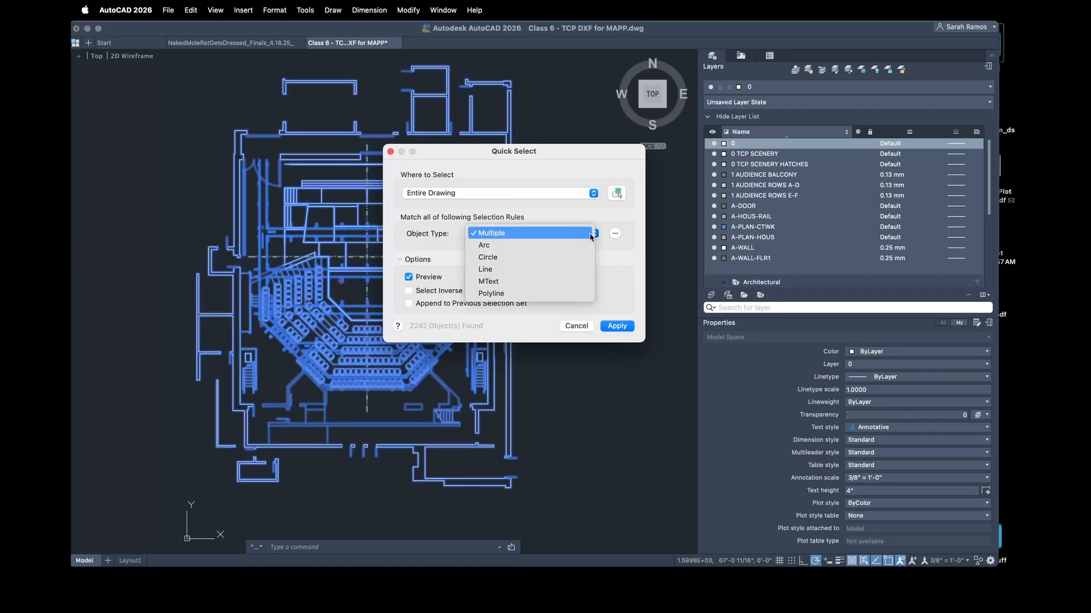
pyautogui.click(574, 282)
pyautogui.click(617, 326)
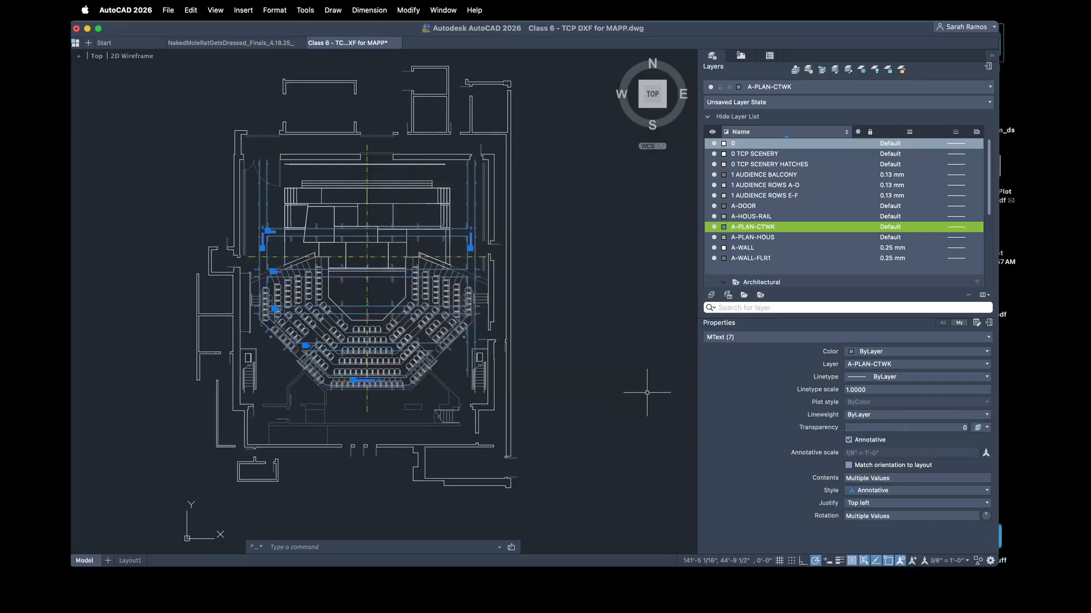
pyautogui.write('e')
pyautogui.press('Return')
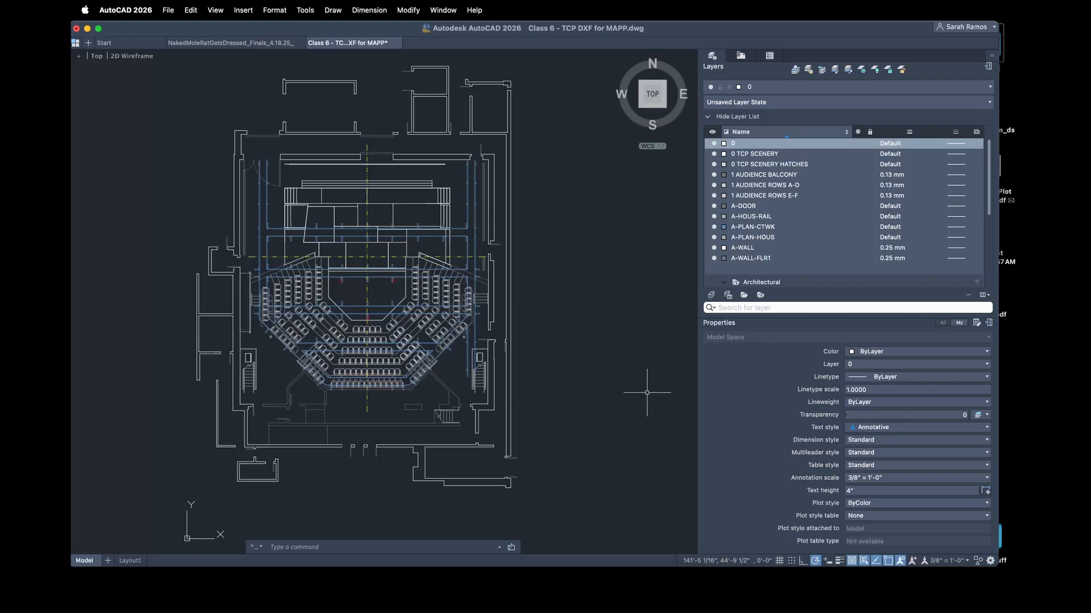
# Step: Check the object types remaining in the entire drawing with Quick Select, leaving the selection unapplied
pyautogui.write('qselect')
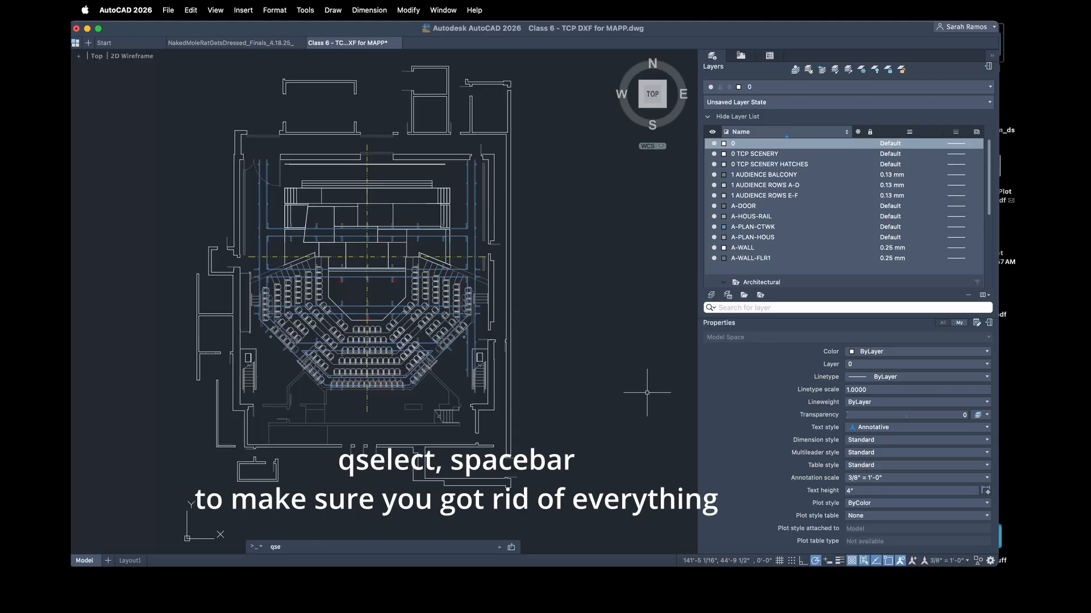
pyautogui.press('space')
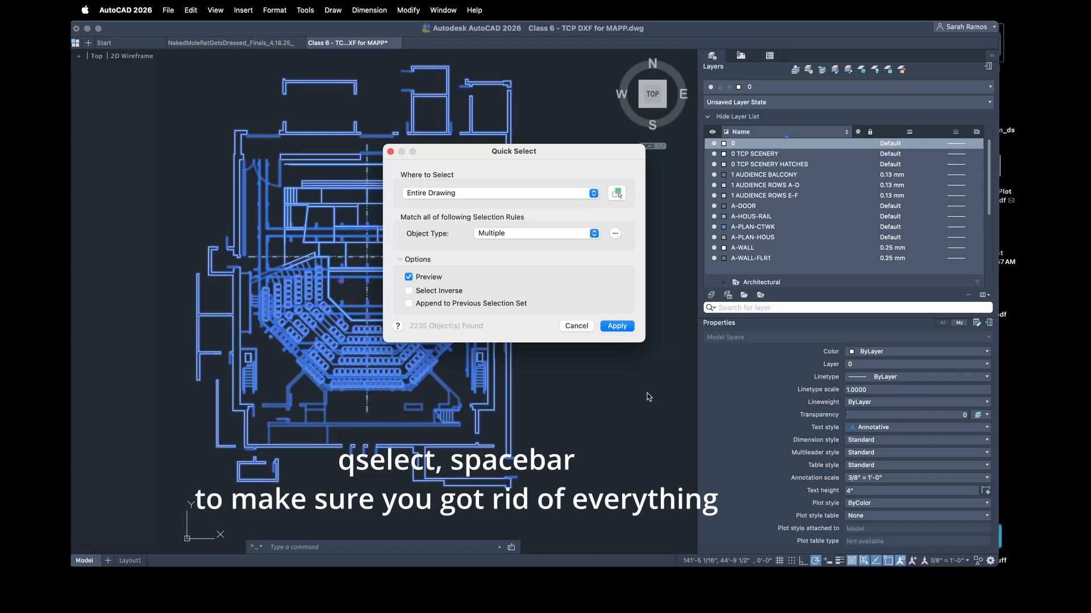
pyautogui.click(593, 234)
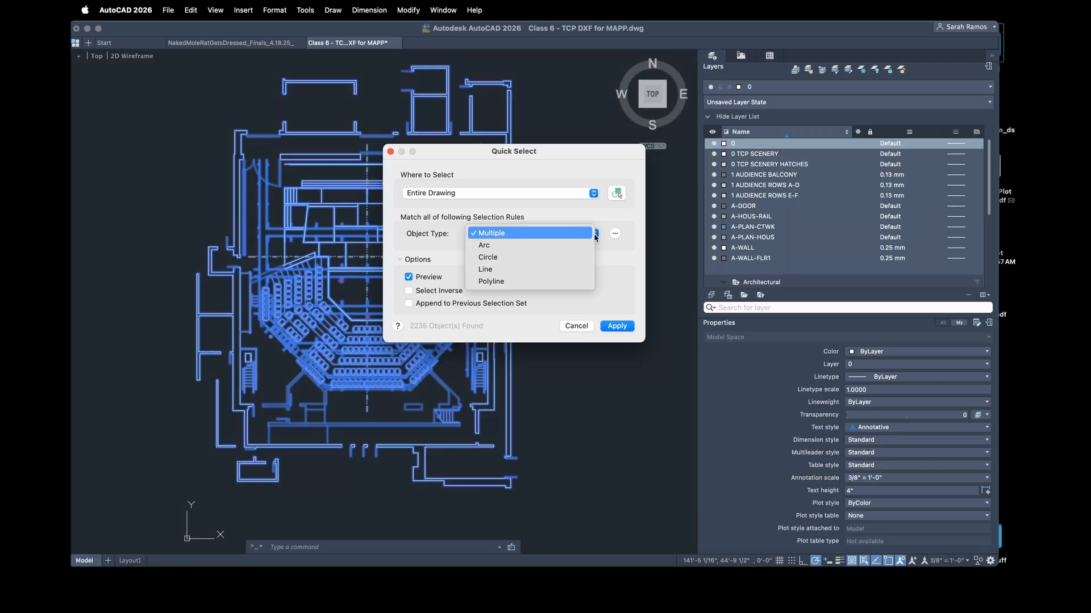
pyautogui.click(624, 312)
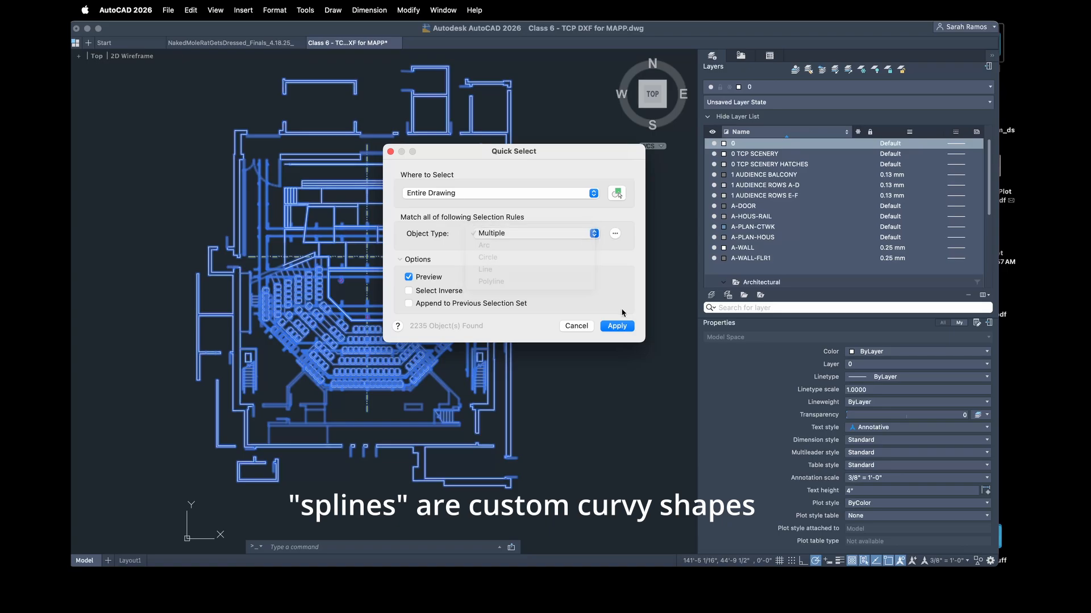
pyautogui.click(576, 325)
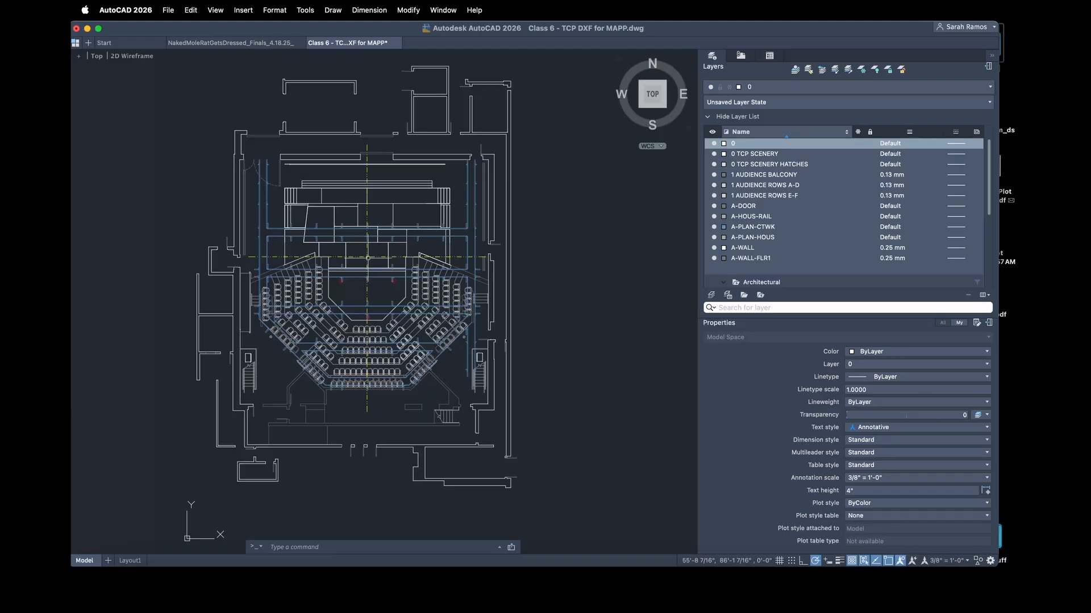
# Step: Move the entire theater plan from the intersection of its centerline and plaster line to the origin at 0,0
pyautogui.moveTo(216, 527); pyautogui.dragTo(381, 368, button='middle')
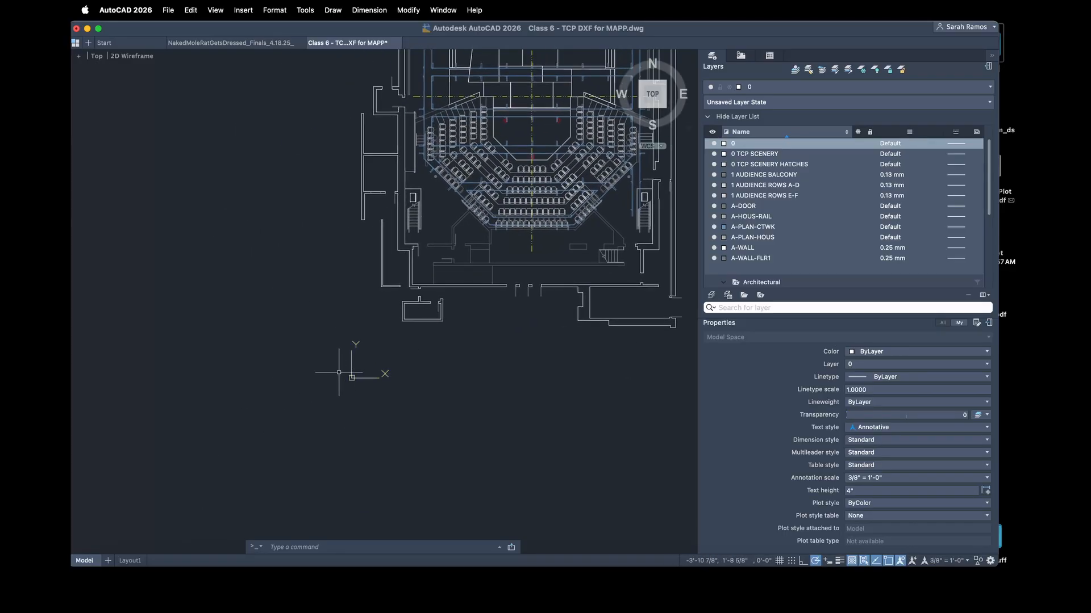
pyautogui.moveTo(539, 333); pyautogui.dragTo(455, 447, button='middle')
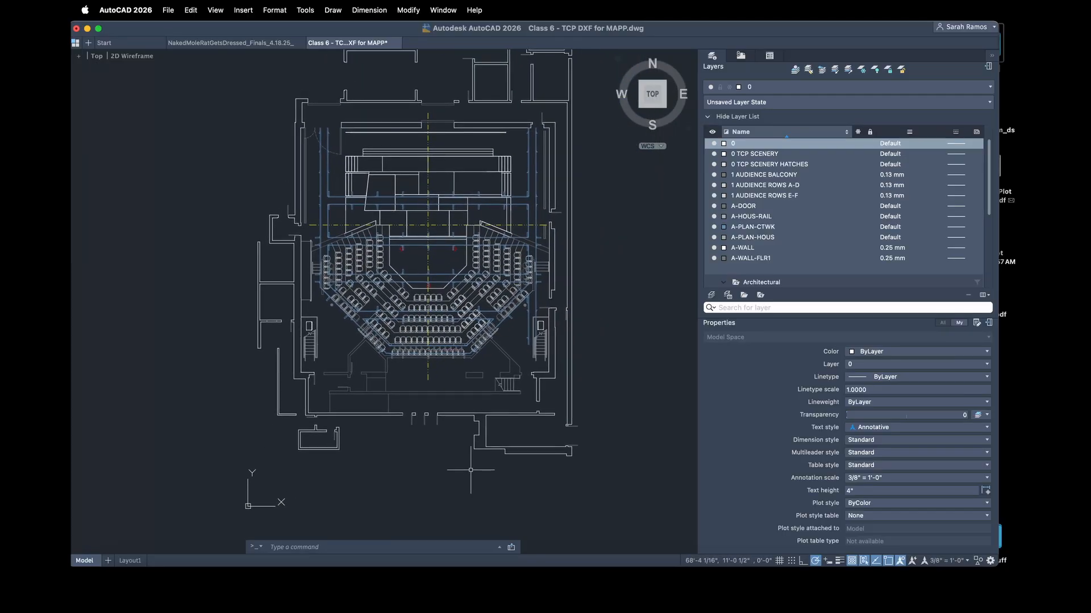
pyautogui.scroll(-2, 470, 471)
pyautogui.click(585, 489)
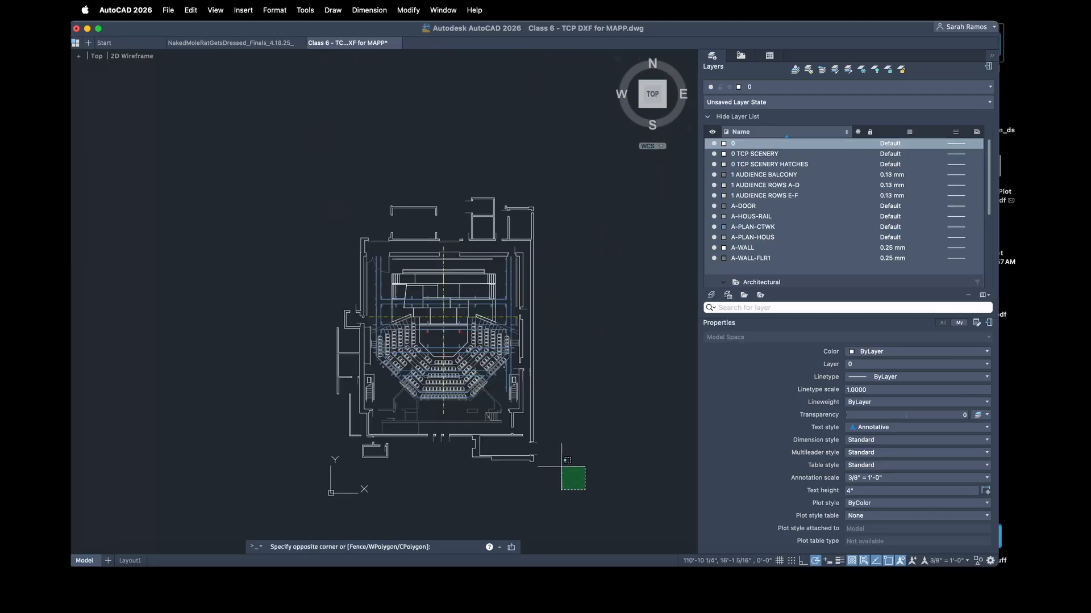
pyautogui.click(283, 140)
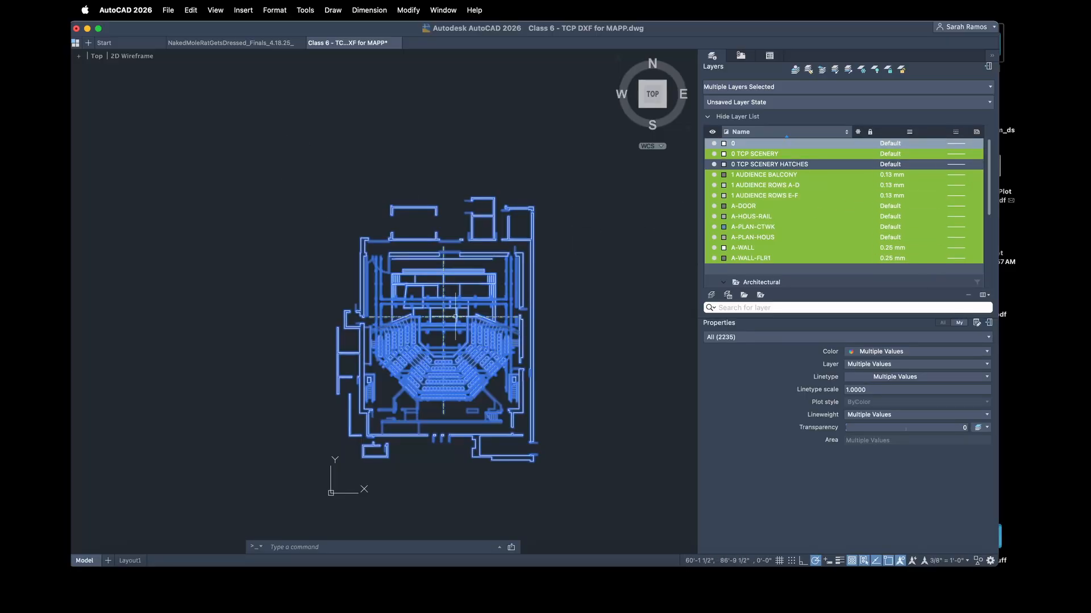
pyautogui.scroll(10, 445, 316)
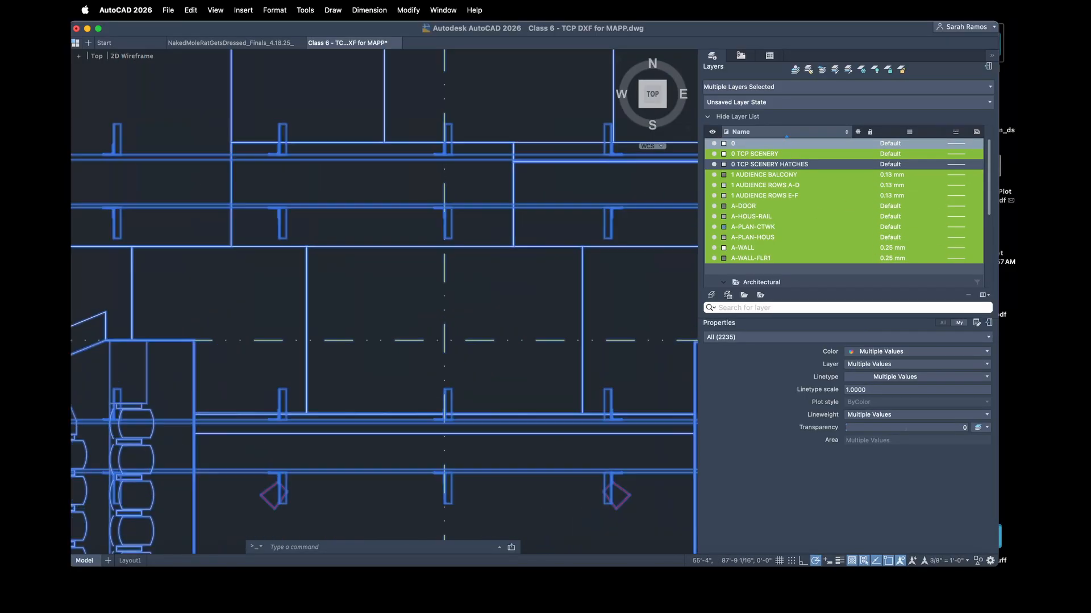
pyautogui.write('m')
pyautogui.press('space')
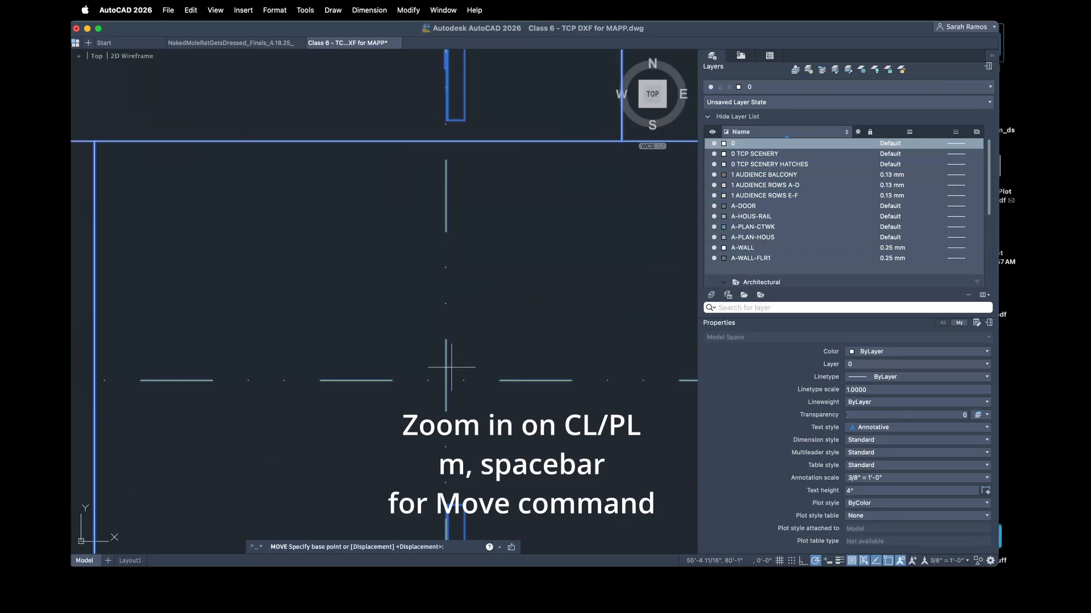
pyautogui.click(446, 380)
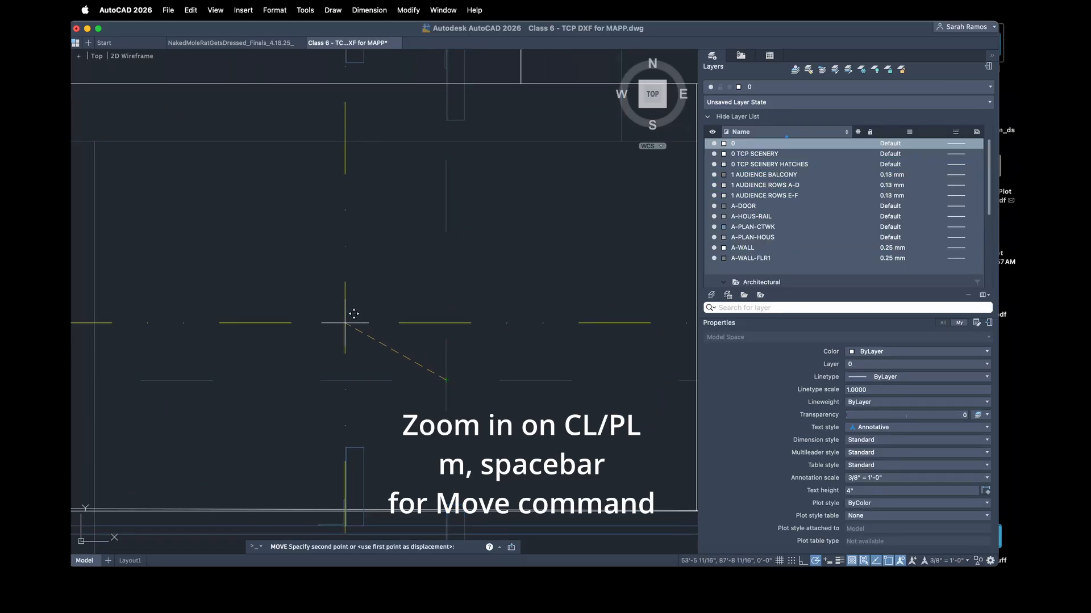
pyautogui.scroll(-10, 357, 293)
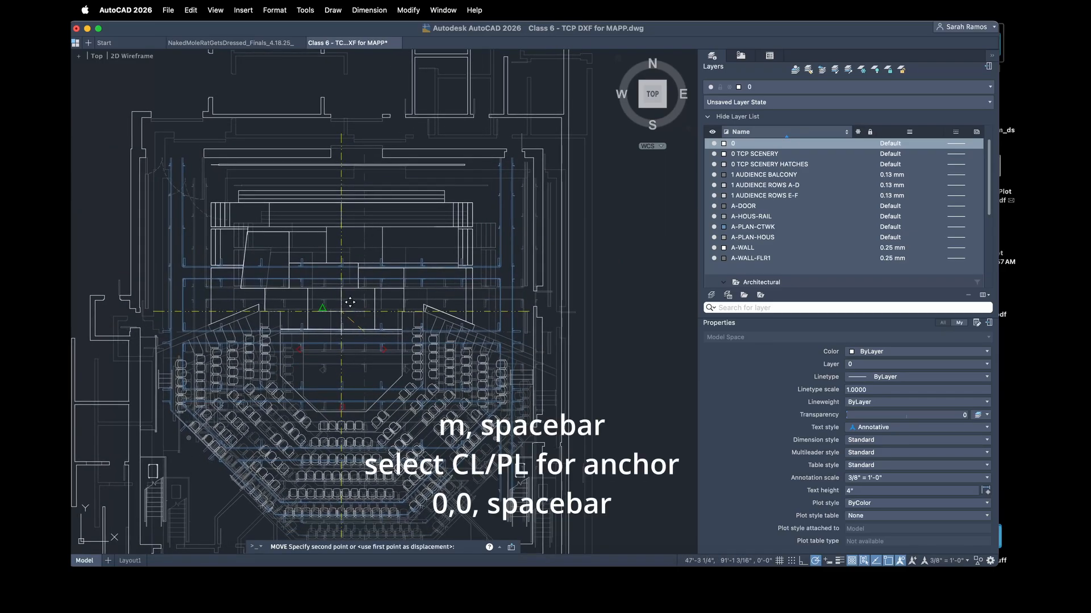
pyautogui.write('0,0')
pyautogui.press('space')
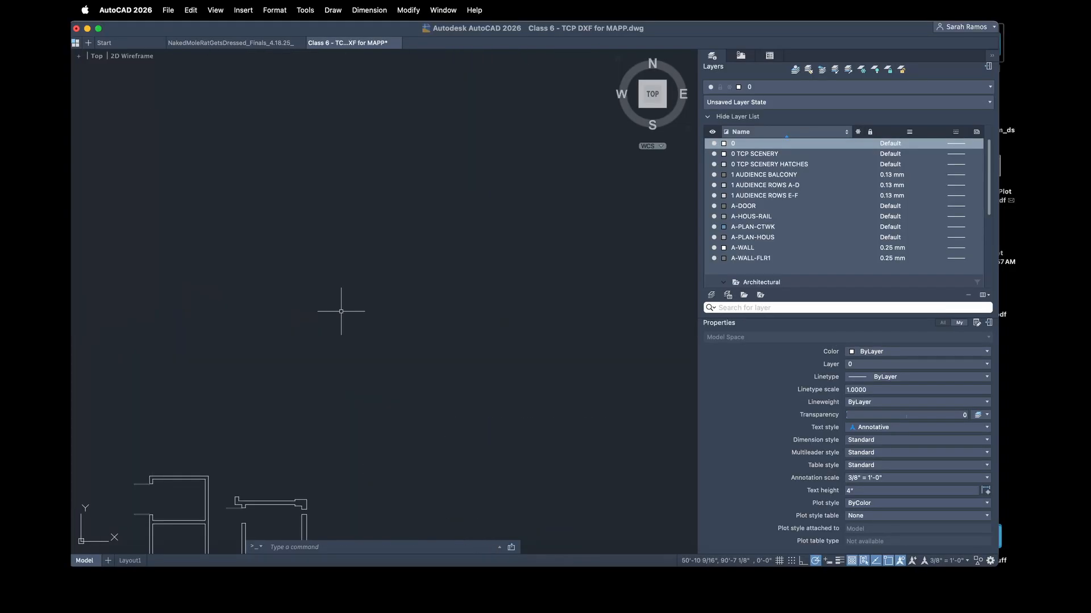
# Step: Examine the plan's centerline and plaster line crossing against the origin, and zoom to the drawing's extents
pyautogui.scroll(-3, 372, 353)
pyautogui.moveTo(420, 429); pyautogui.dragTo(498, 236, button='middle')
pyautogui.moveTo(463, 476)
pyautogui.mouseDown(button='middle')
pyautogui.moveTo(519, 375)
pyautogui.moveTo(562, 334)
pyautogui.mouseUp(button='middle')
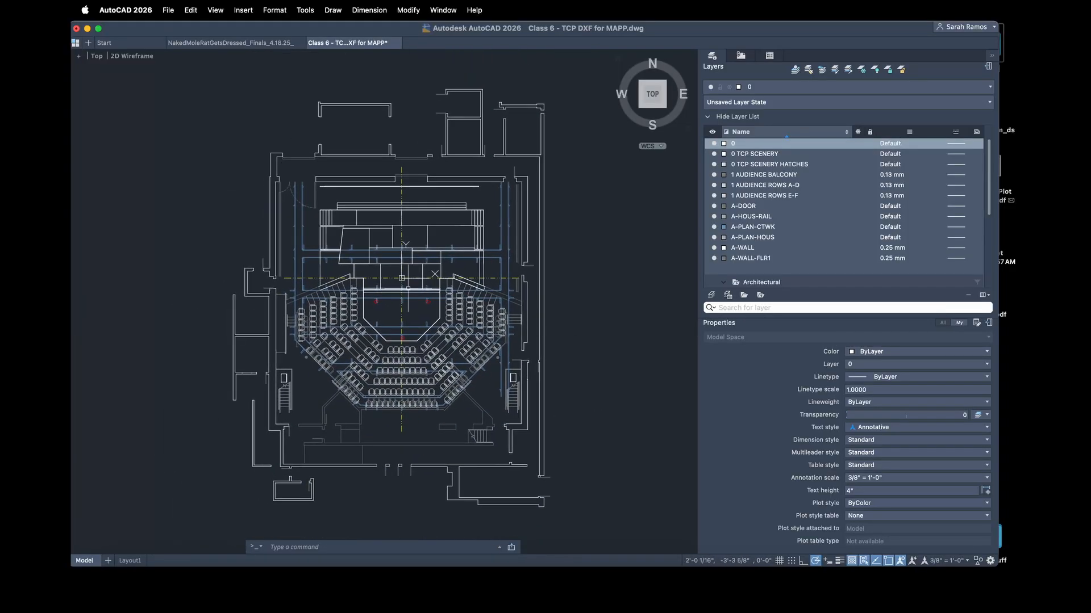
pyautogui.scroll(6, 408, 288)
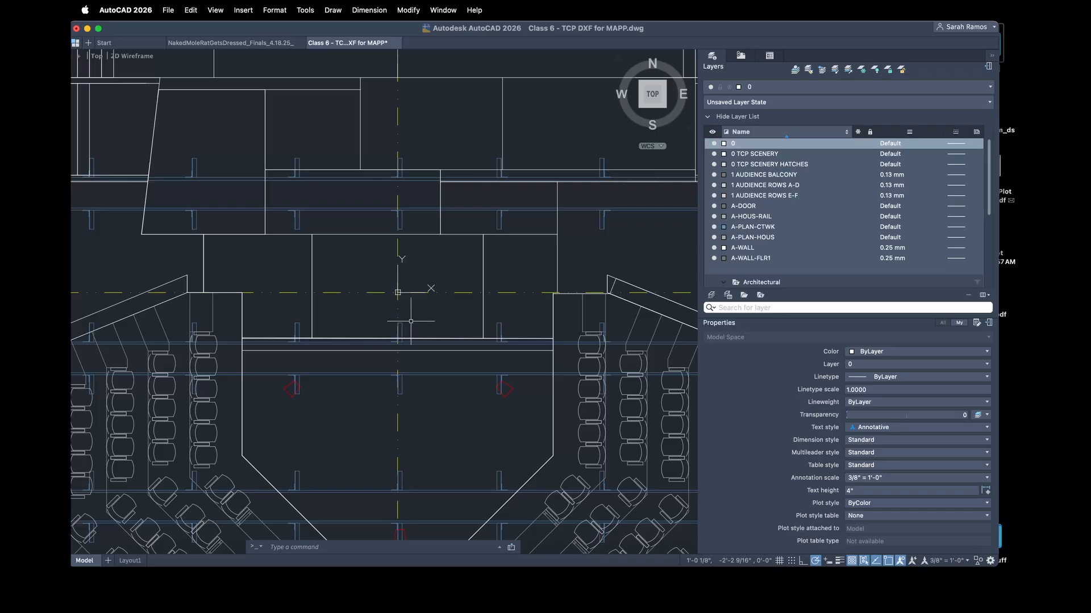
pyautogui.write('z')
pyautogui.press('space')
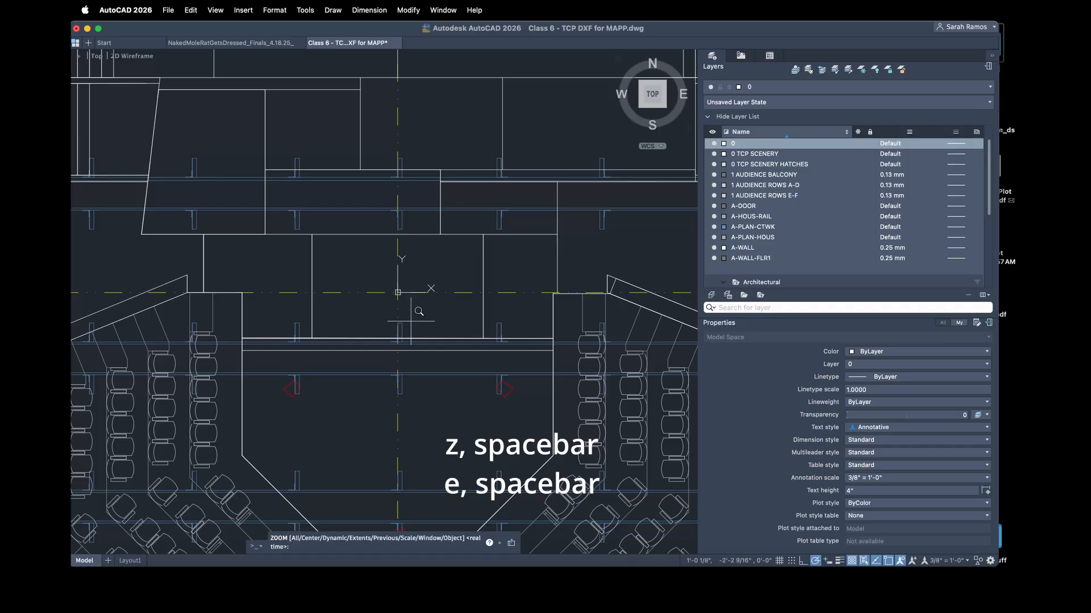
pyautogui.write('e')
pyautogui.press('space')
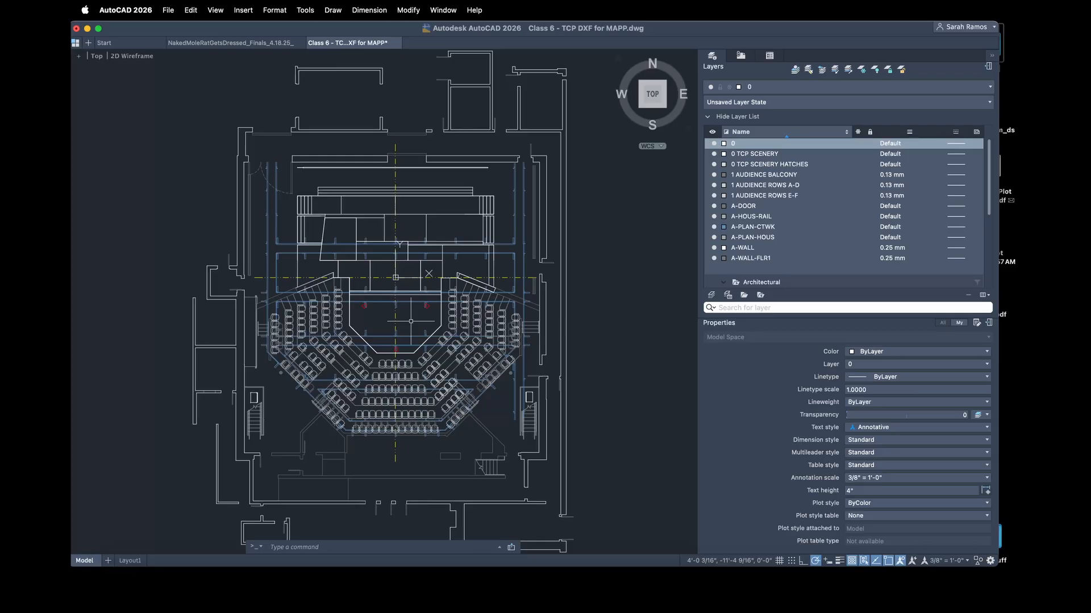
# Step: Draw a stray diagonal test line about 102 feet long, far from the plan, and zoom to the drawing's extents
pyautogui.scroll(-5, 411, 321)
pyautogui.moveTo(565, 312); pyautogui.dragTo(304, 372, button='middle')
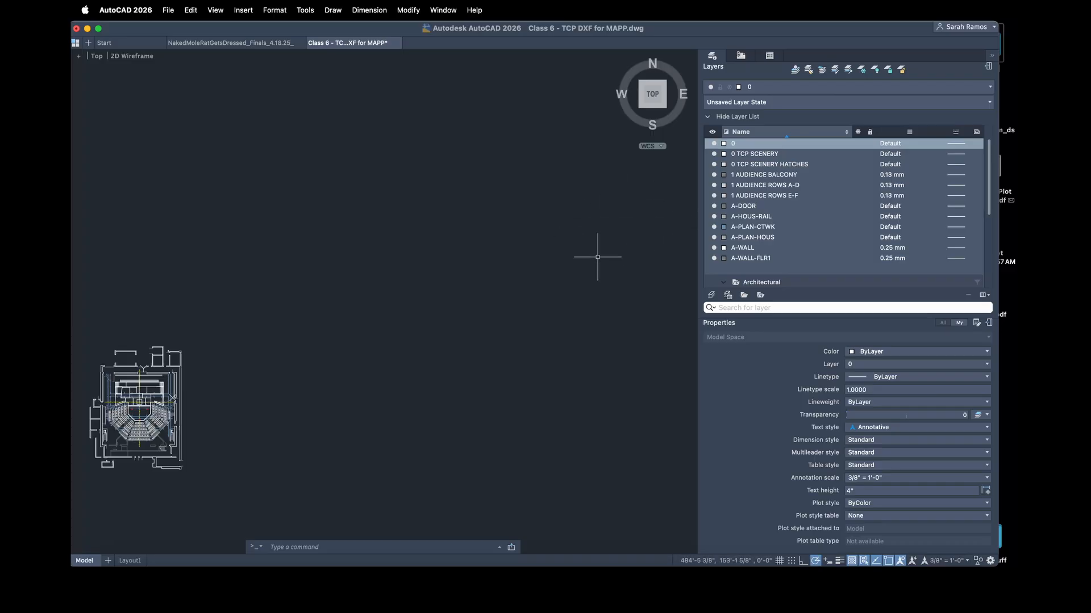
pyautogui.write('l')
pyautogui.press('Return')
pyautogui.click(538, 200)
pyautogui.click(600, 274)
pyautogui.press('Return')
pyautogui.write('z')
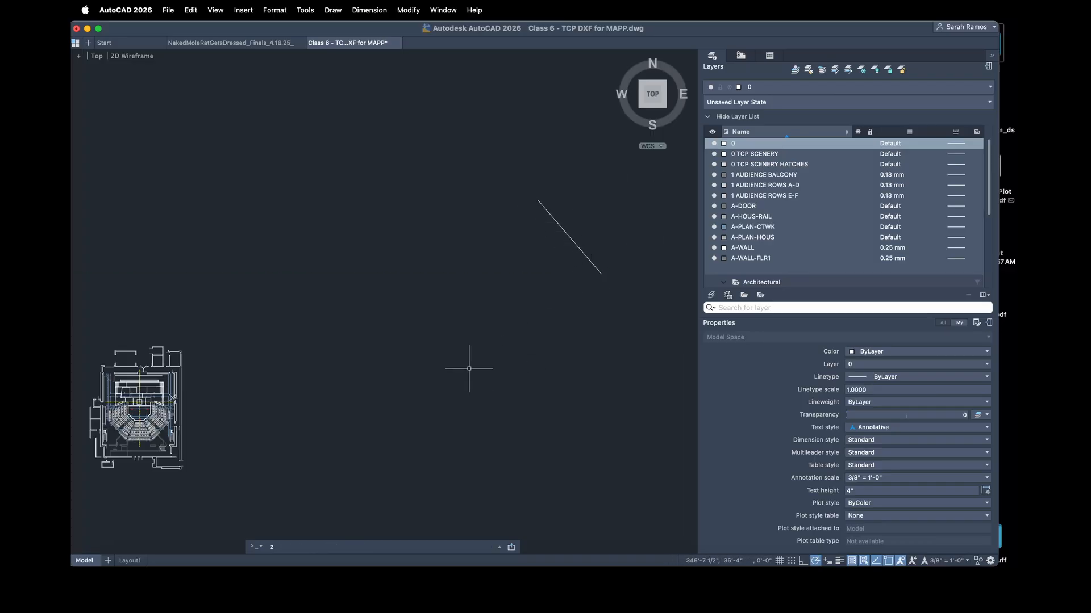
pyautogui.press('Return')
pyautogui.write('e')
pyautogui.press('Return')
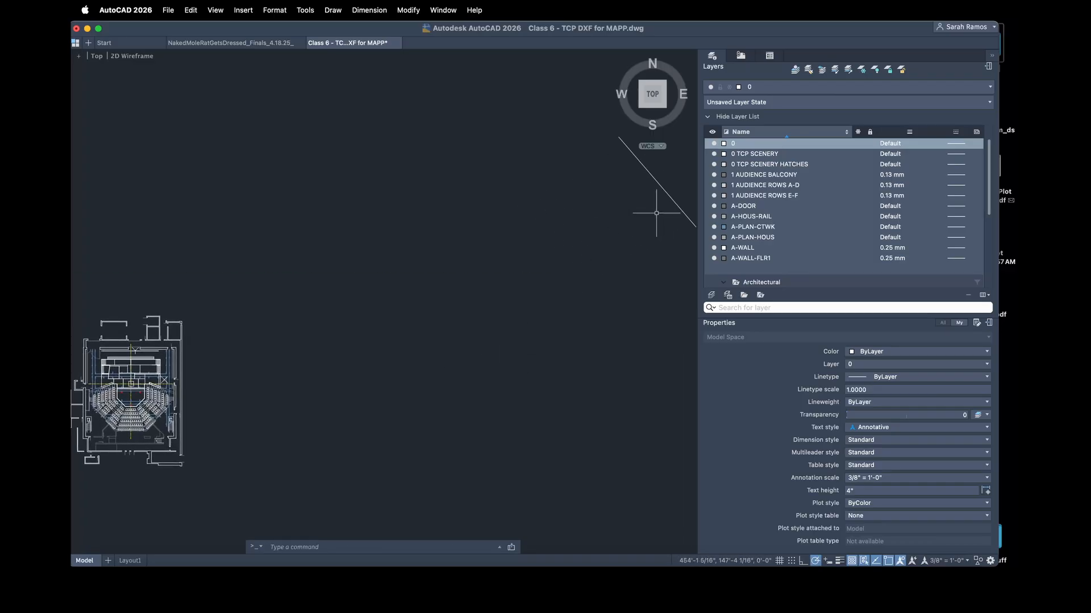
# Step: Delete the stray test line and zoom back to the extents of the theater plan
pyautogui.click(655, 210)
pyautogui.click(647, 164)
pyautogui.press('Delete')
pyautogui.write('z')
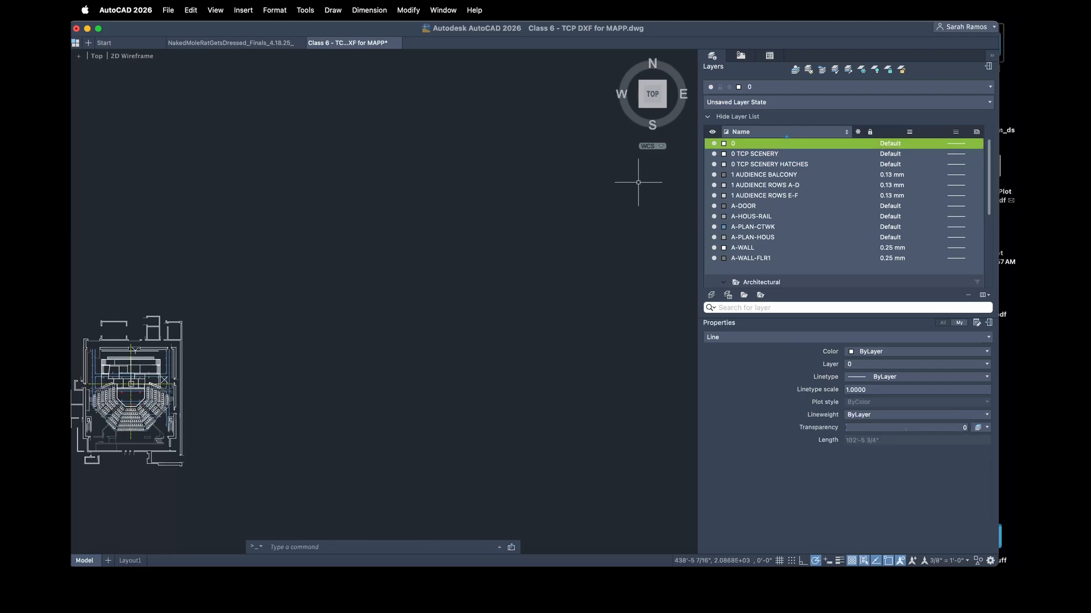
pyautogui.press('Return')
pyautogui.write('e')
pyautogui.press('Return')
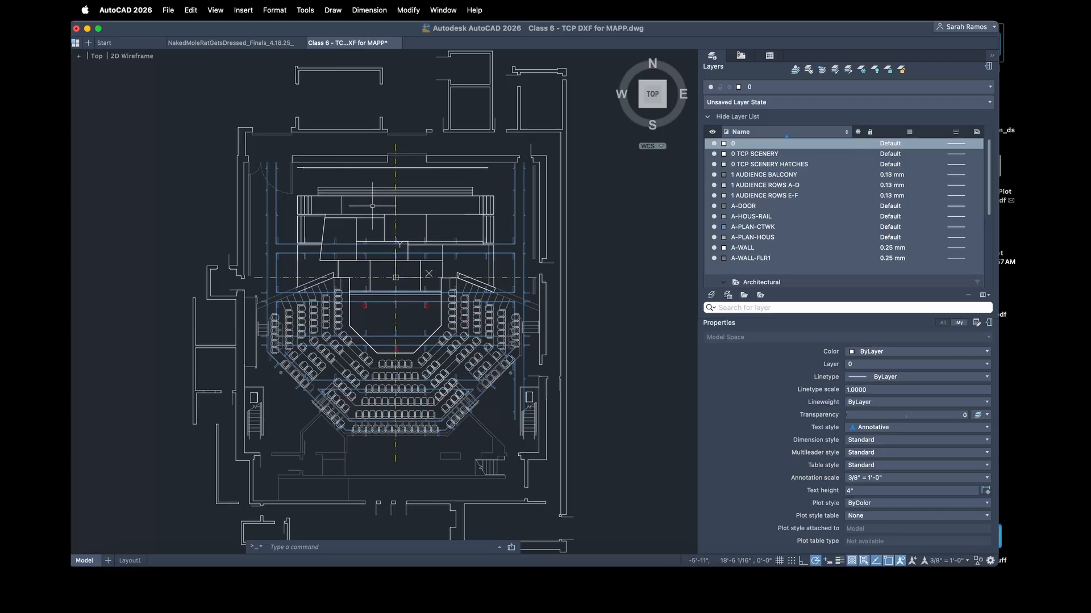
# Step: Save the drawing, and save a copy as an AutoCAD 2018 DXF named "Class 6 - TCP DXF for MAPP" in the Class 6 Stuff folder
pyautogui.click(175, 11)
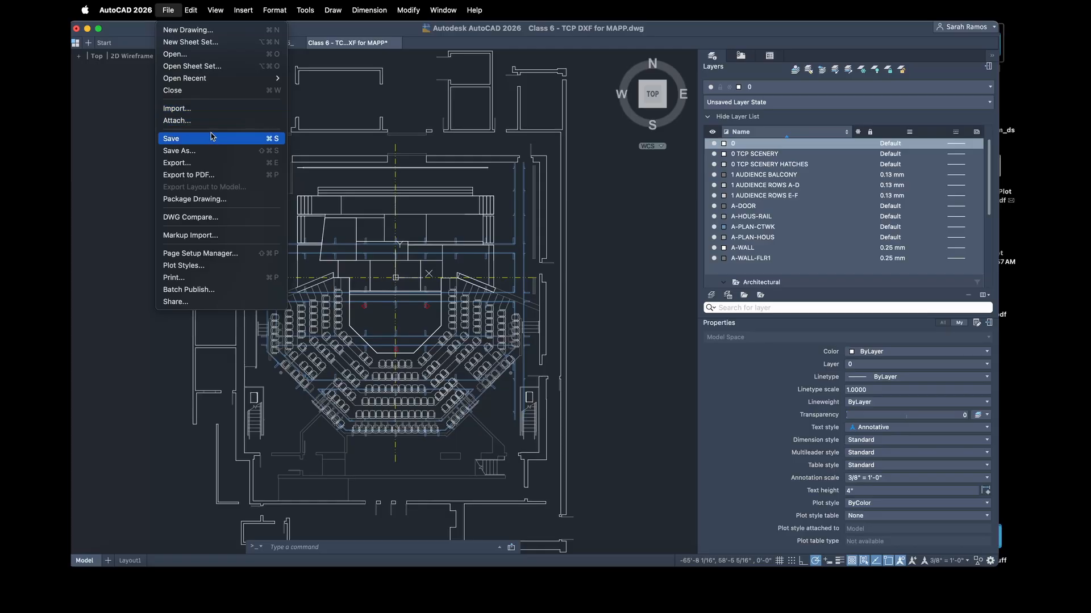
pyautogui.click(213, 143)
pyautogui.click(168, 10)
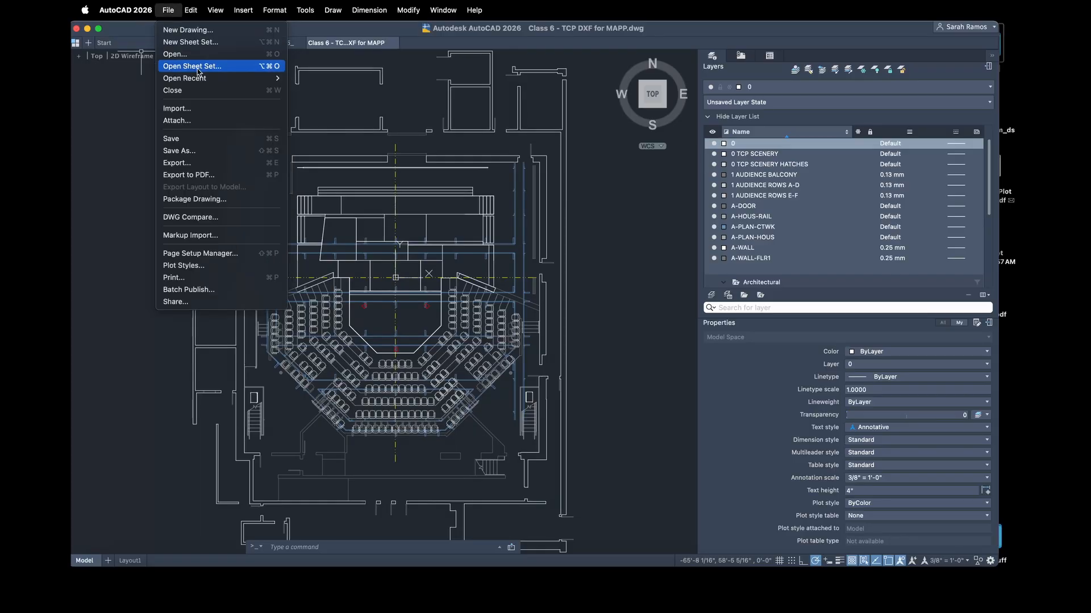
pyautogui.click(225, 149)
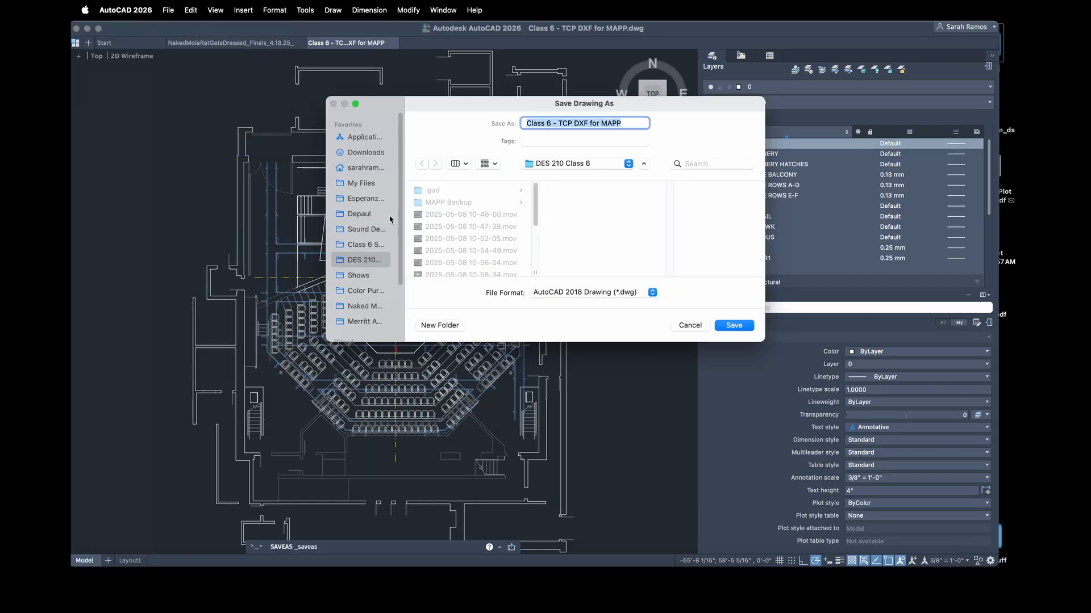
pyautogui.click(369, 246)
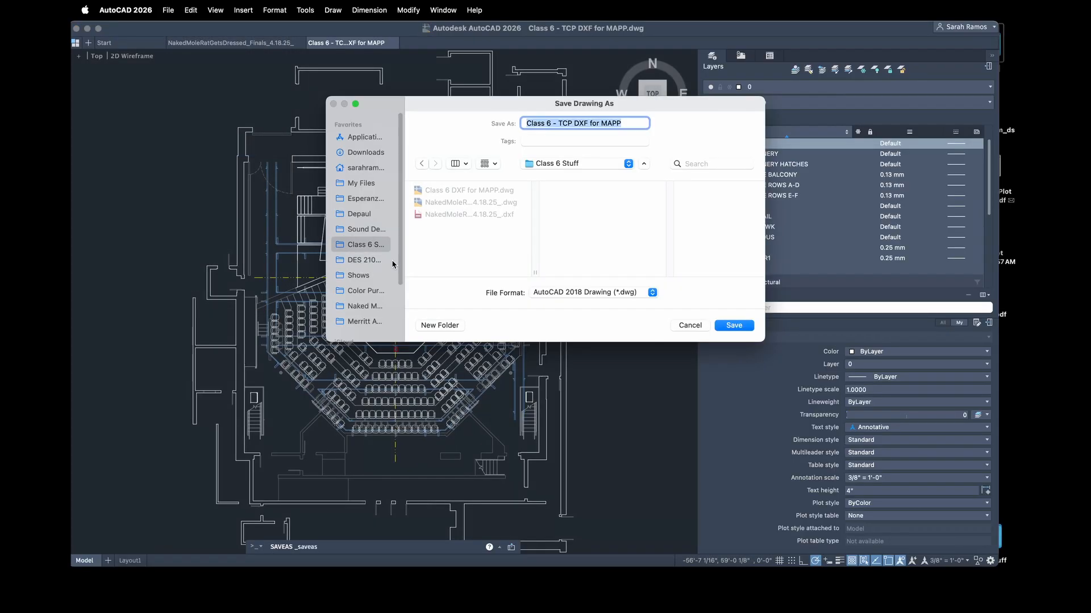
pyautogui.click(635, 124)
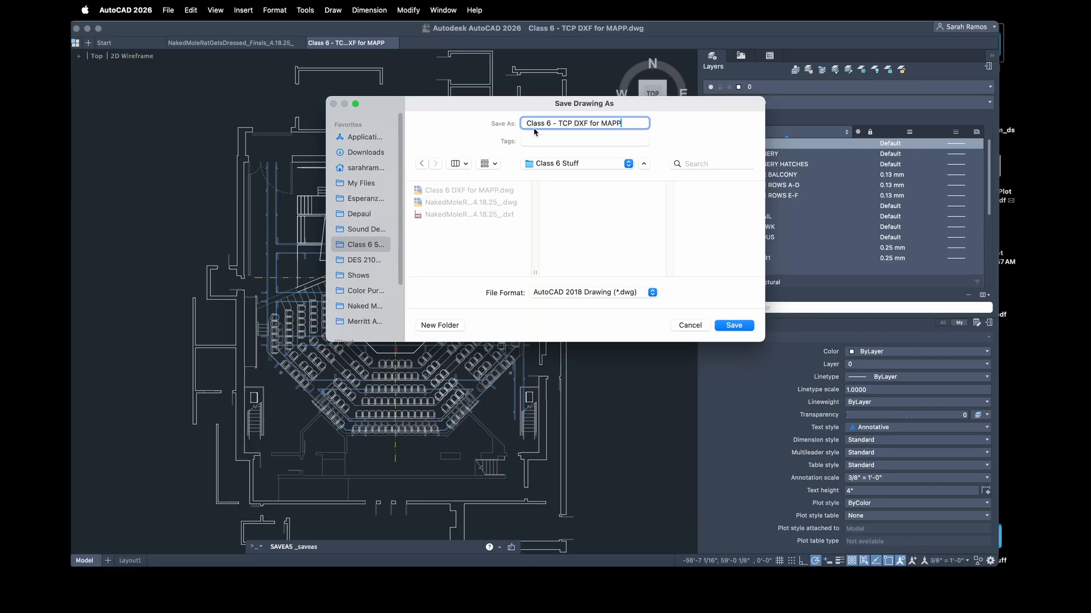
pyautogui.click(626, 294)
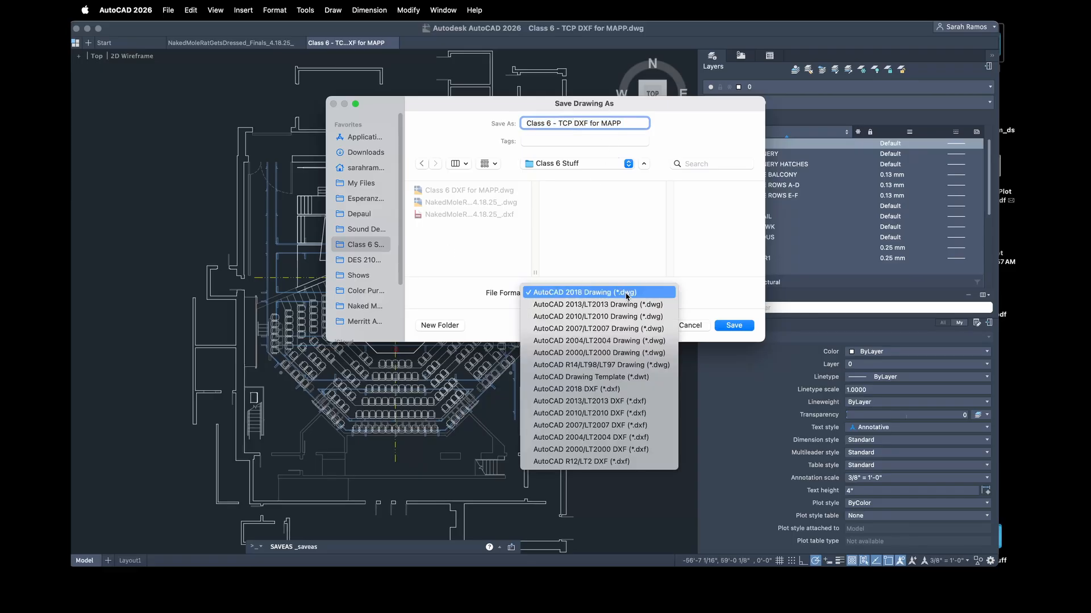
pyautogui.click(635, 390)
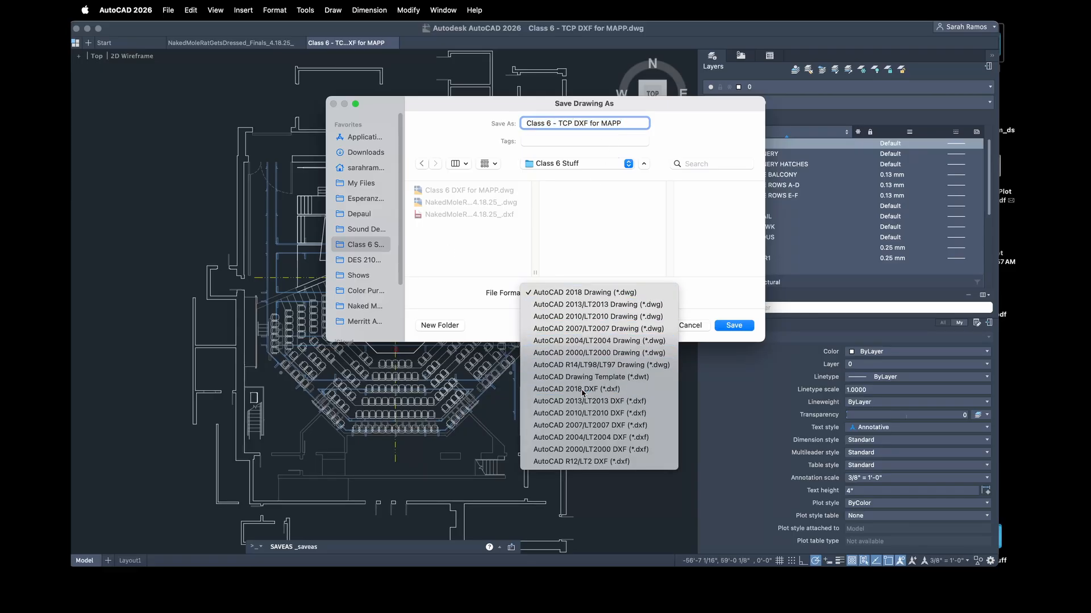
pyautogui.click(735, 326)
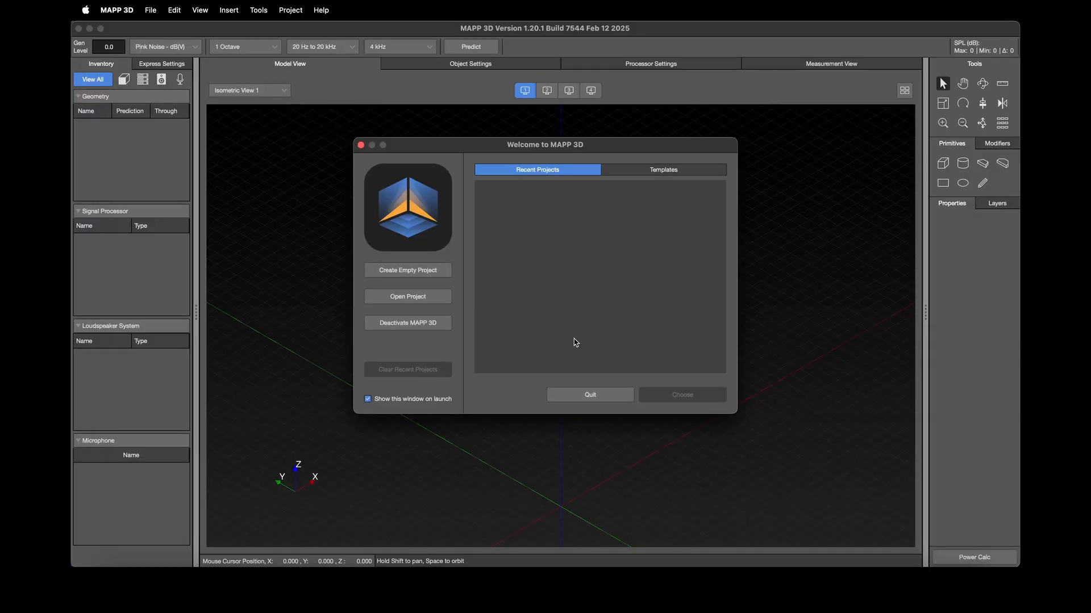
# Step: In MAPP 3D, create an empty project with default properties and choose "Class 6 - TCP DXF for MAPP.dxf" from Class 6 Stuff for import
pyautogui.click(412, 274)
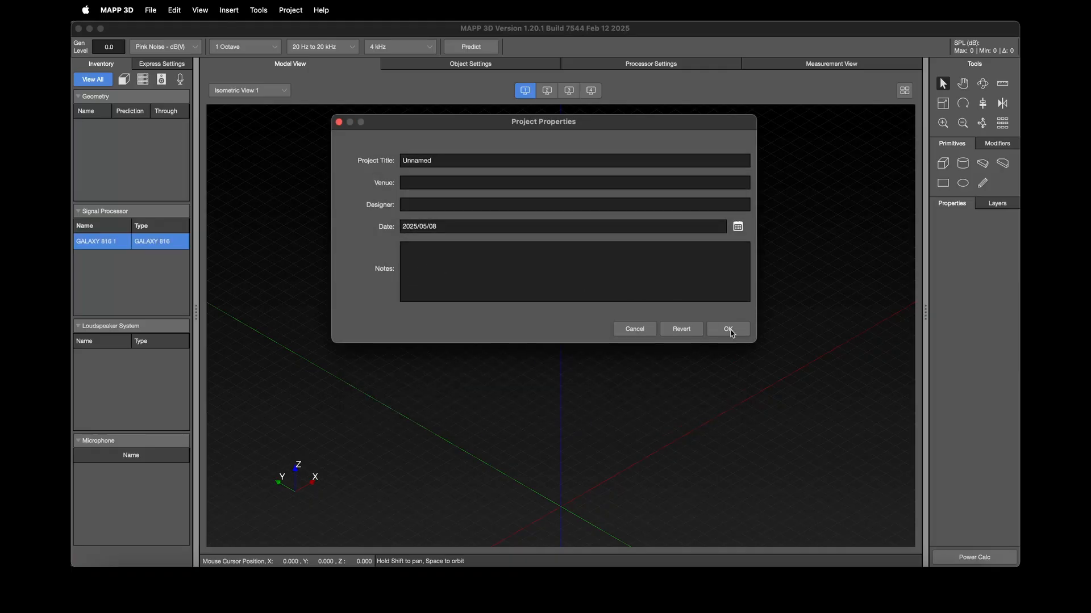
pyautogui.click(729, 330)
pyautogui.click(150, 10)
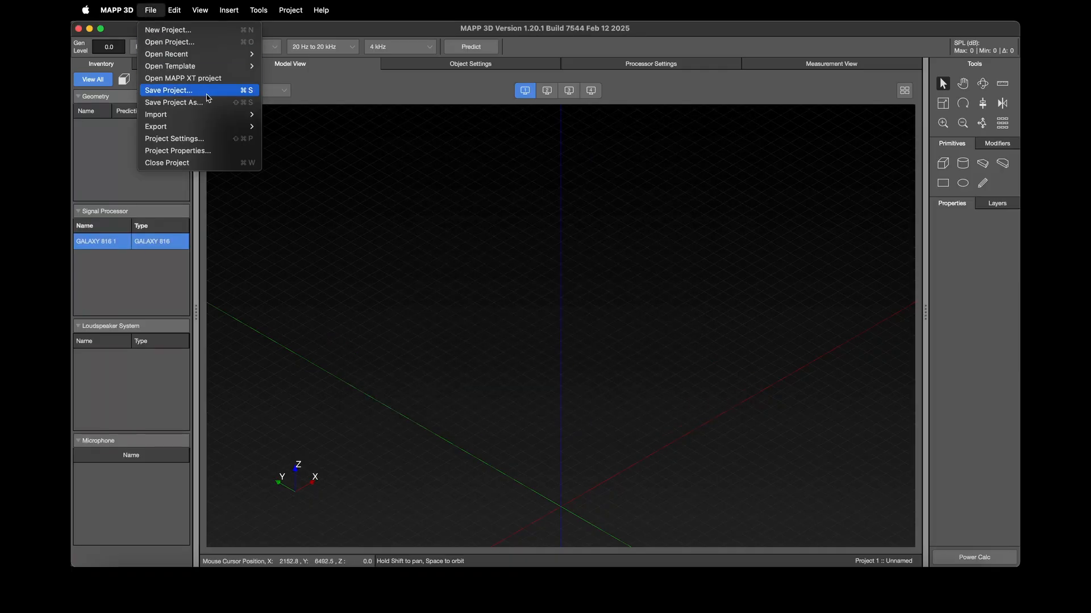
pyautogui.moveTo(212, 114)
pyautogui.click(366, 122)
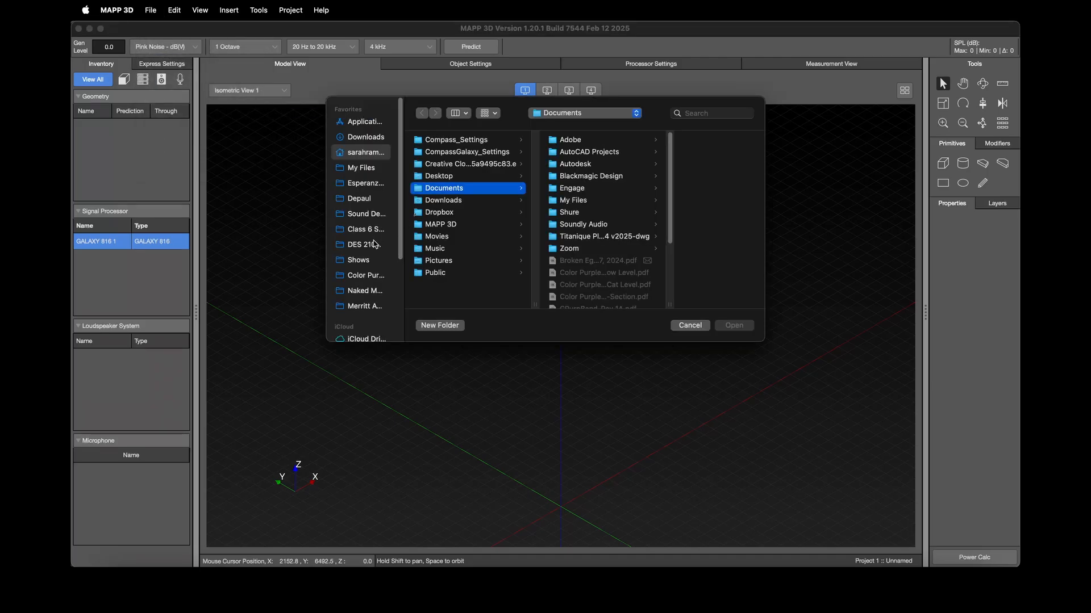
pyautogui.click(367, 229)
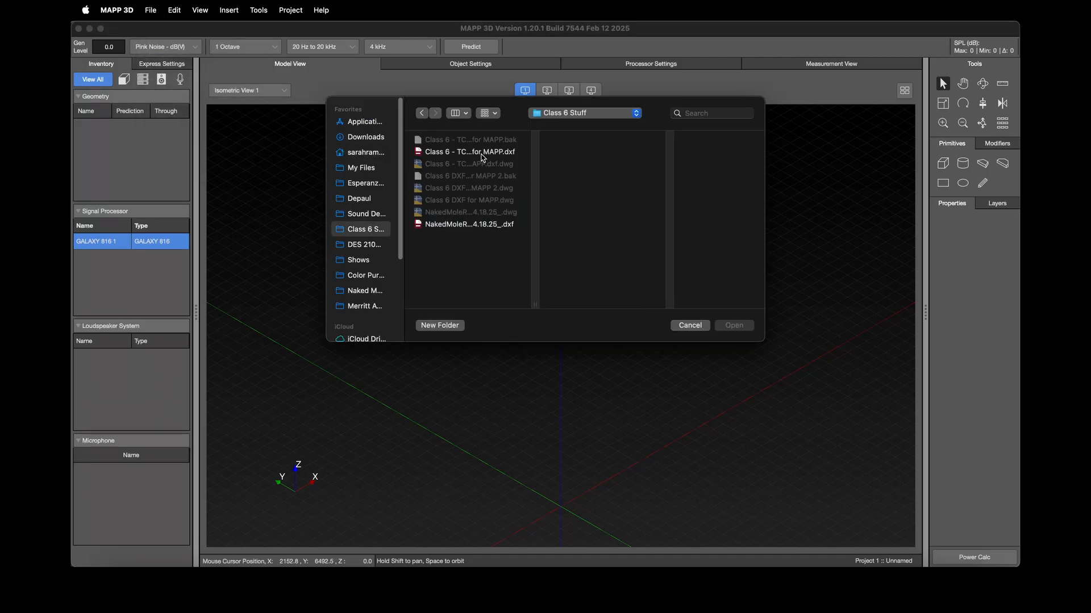
pyautogui.click(480, 152)
pyautogui.click(747, 327)
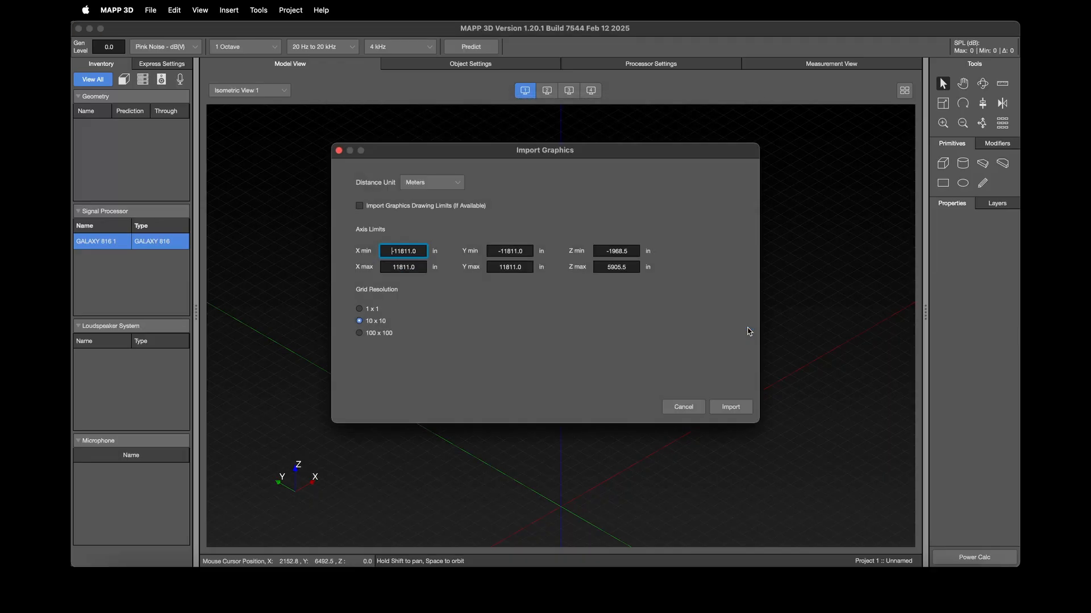
# Step: Import the DXF graphics with the distance unit set to Inches
pyautogui.click(425, 183)
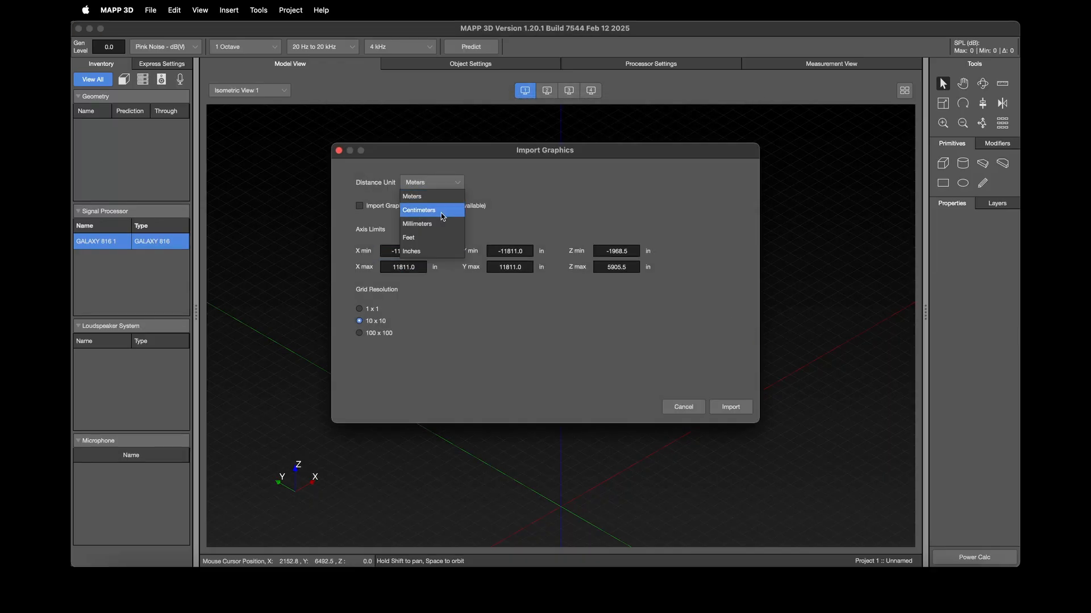
pyautogui.click(434, 251)
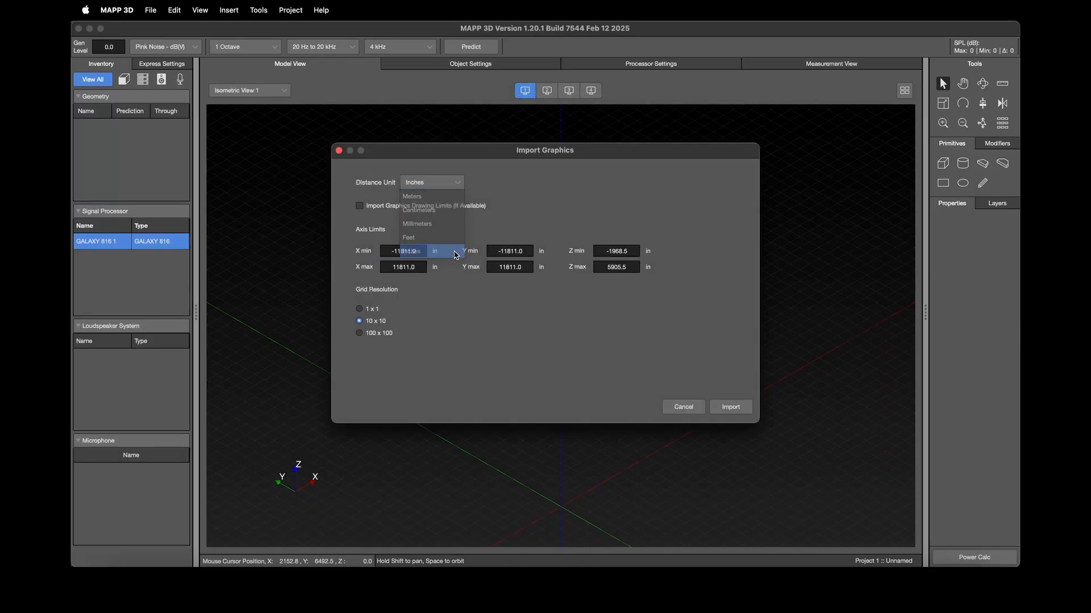
pyautogui.click(733, 407)
pyautogui.click(635, 306)
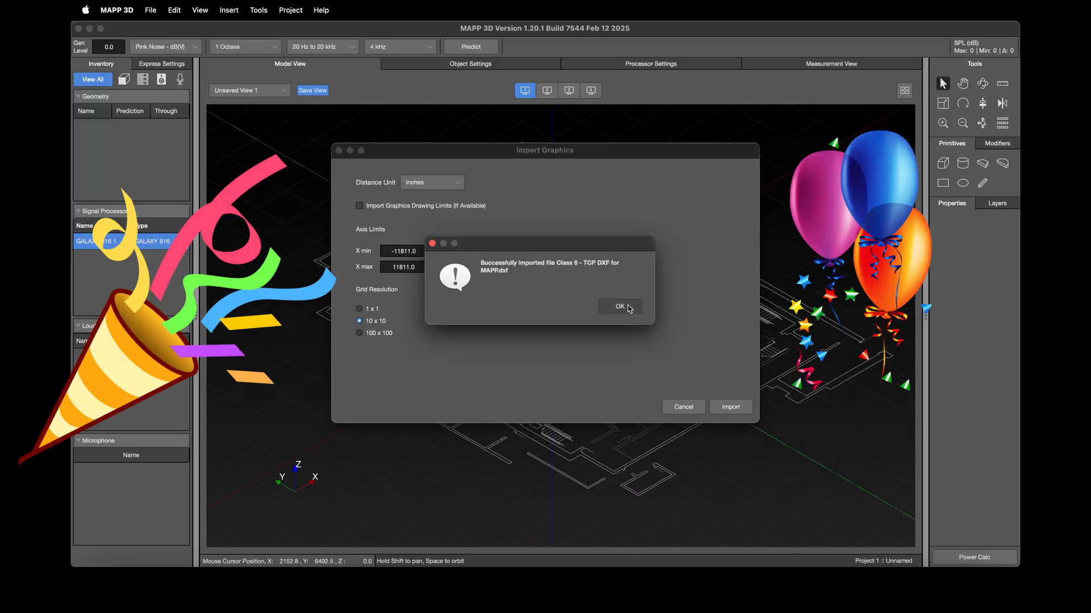
# Step: Hide the imported DXF's 1 AUDIENCE BALCONY, A-BALC and A-PLAN-CTWK layers
pyautogui.click(997, 204)
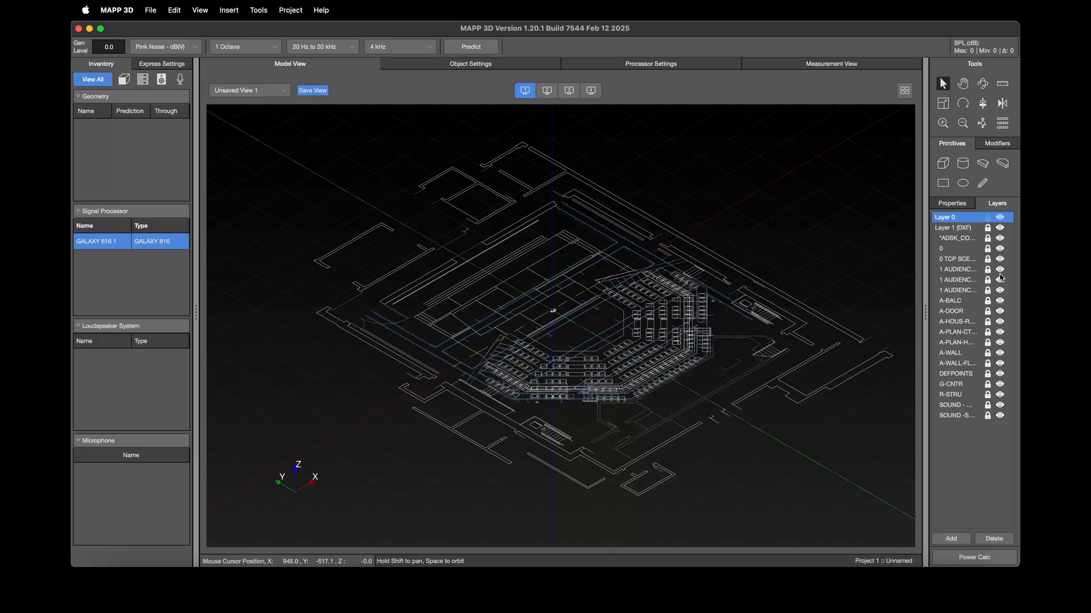
pyautogui.click(998, 270)
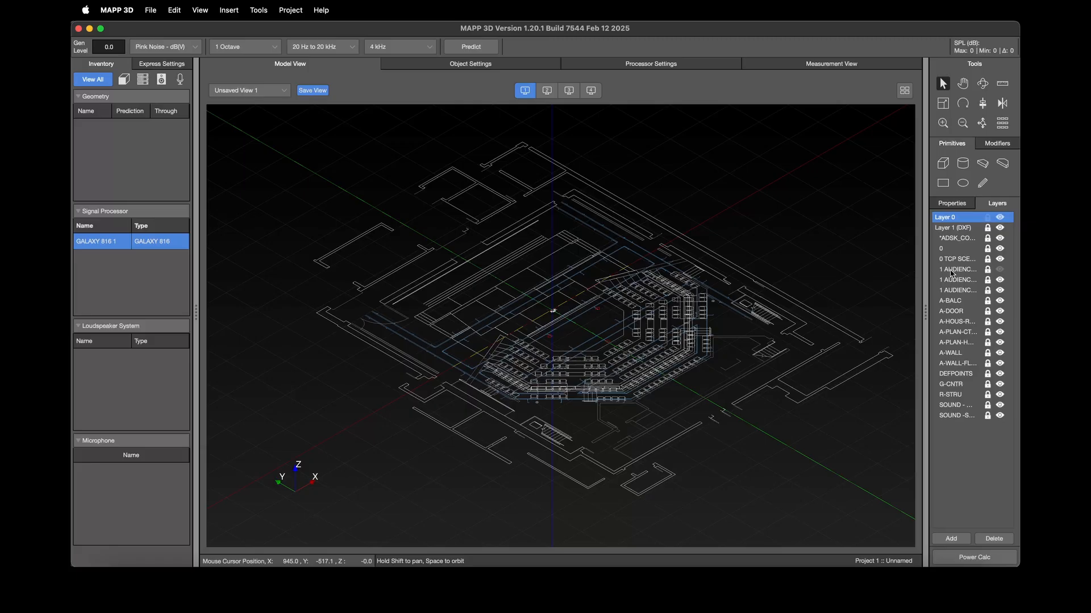
pyautogui.click(1001, 301)
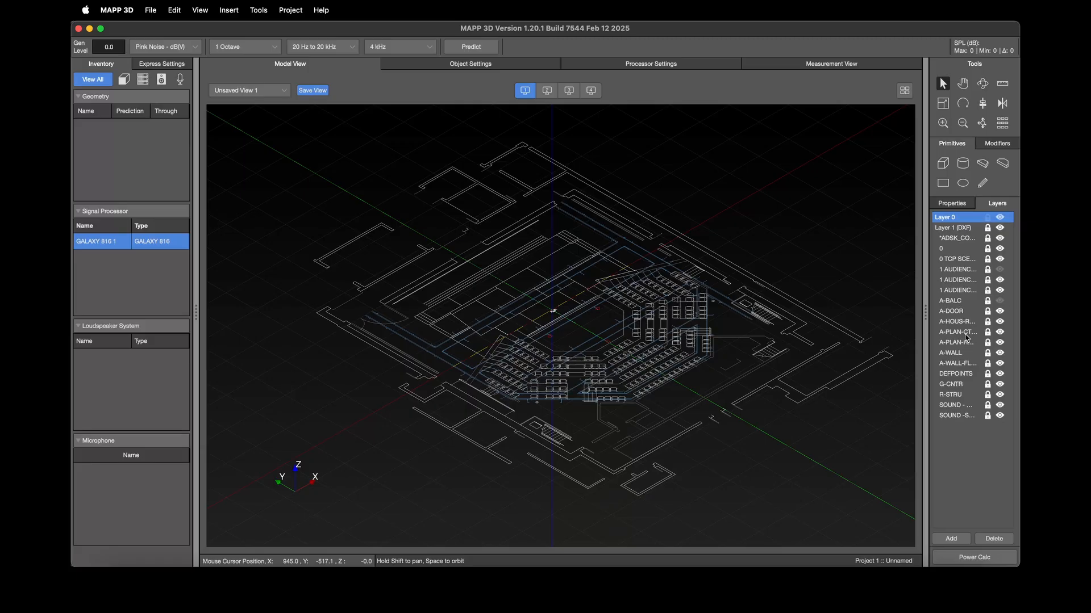
pyautogui.click(1001, 333)
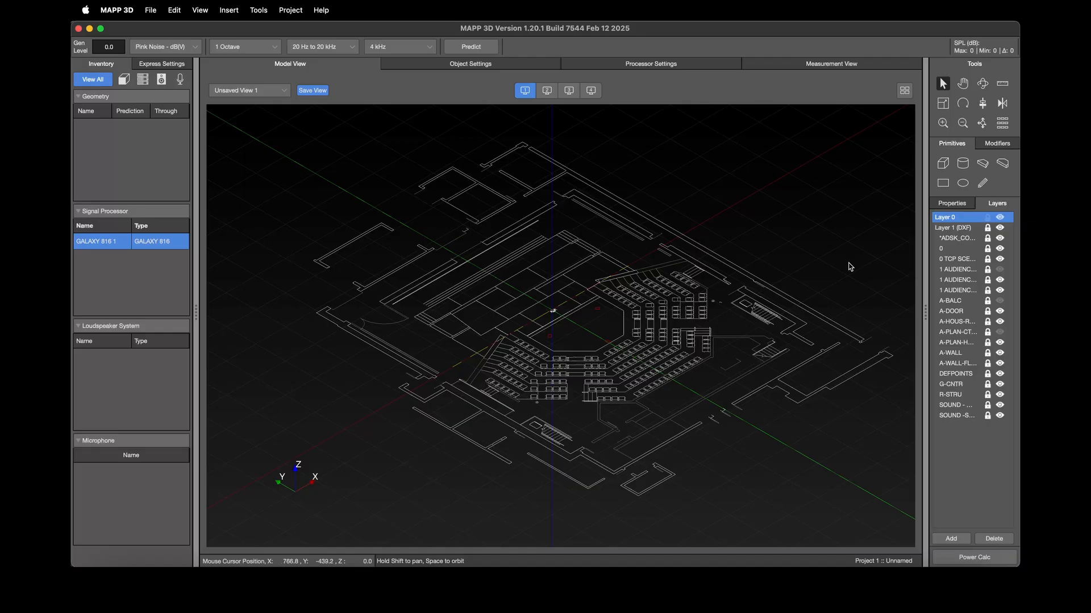
# Step: Examine the imported plan's alignment with the origin in Top View 1, and orbit the model to an angled 3D view
pyautogui.click(254, 92)
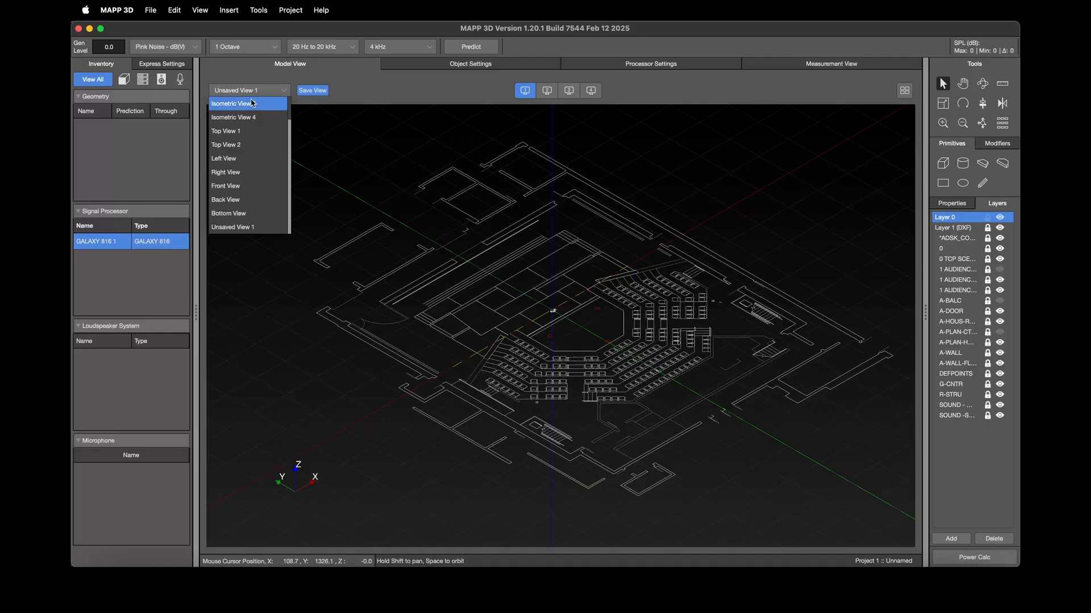
pyautogui.click(251, 132)
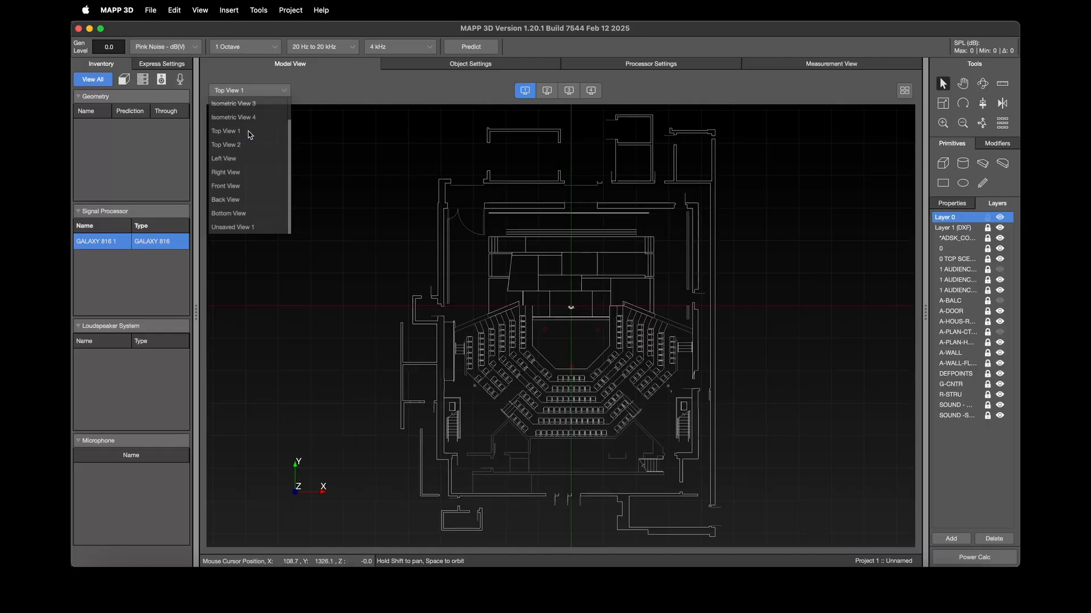
pyautogui.scroll(10, 573, 312)
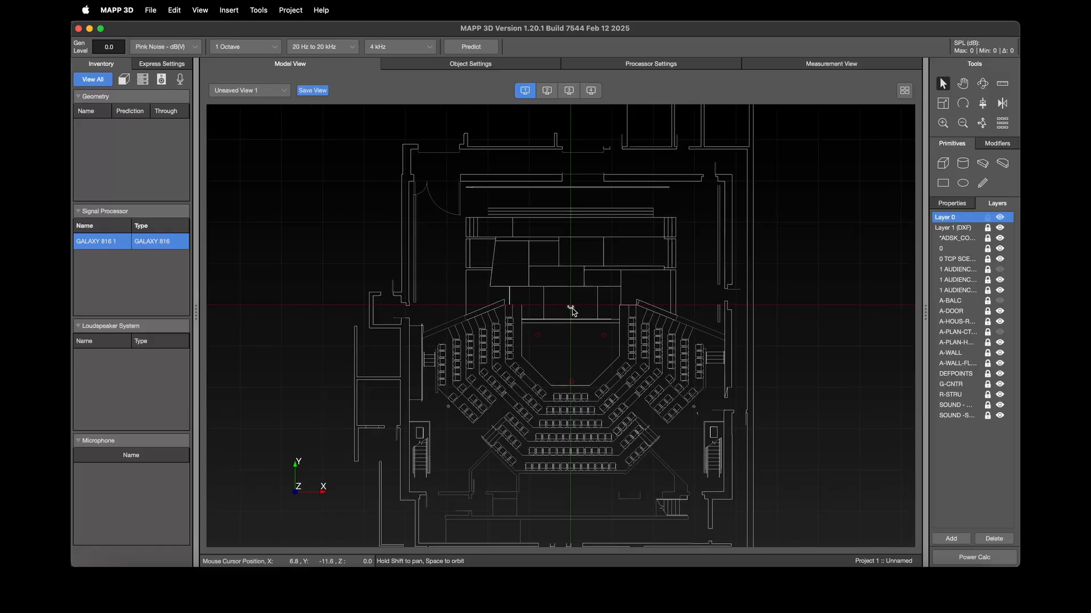
pyautogui.scroll(5, 572, 307)
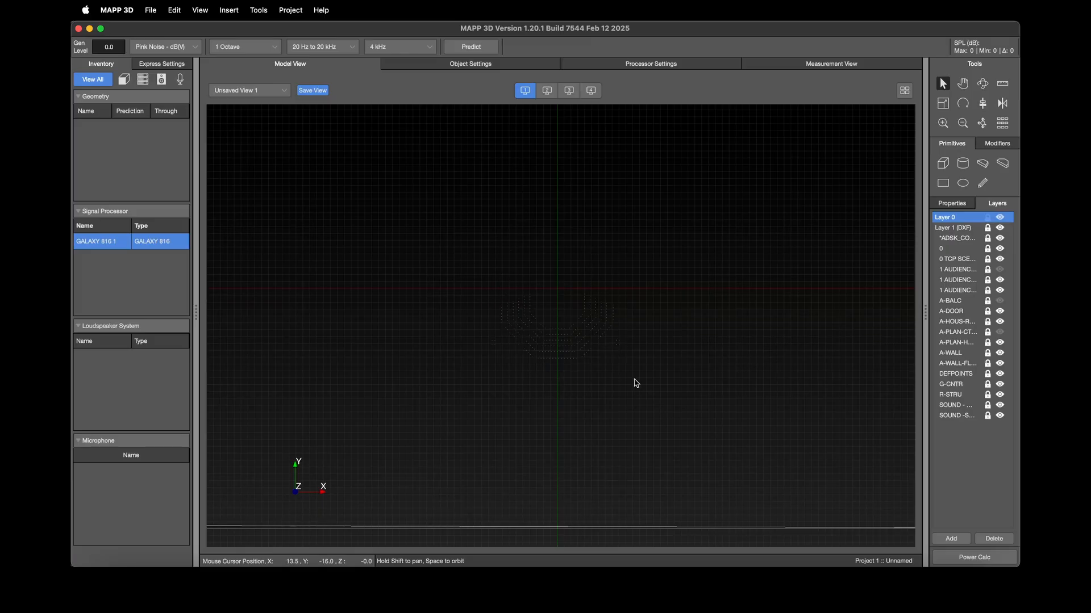
pyautogui.scroll(8, 703, 389)
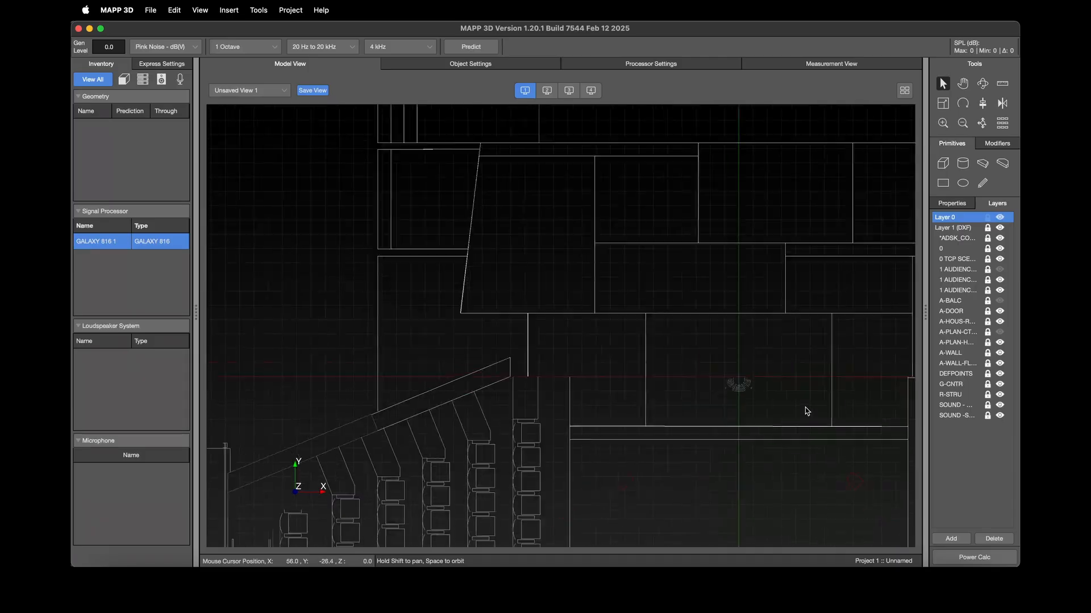
pyautogui.scroll(-8, 807, 412)
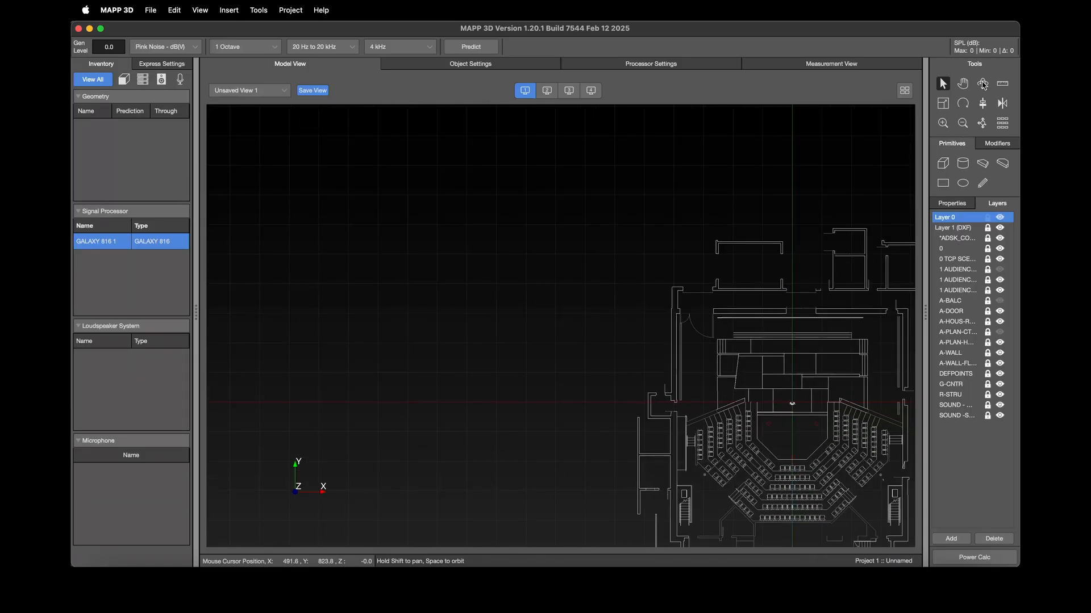
pyautogui.click(962, 84)
pyautogui.moveTo(803, 301); pyautogui.dragTo(564, 207)
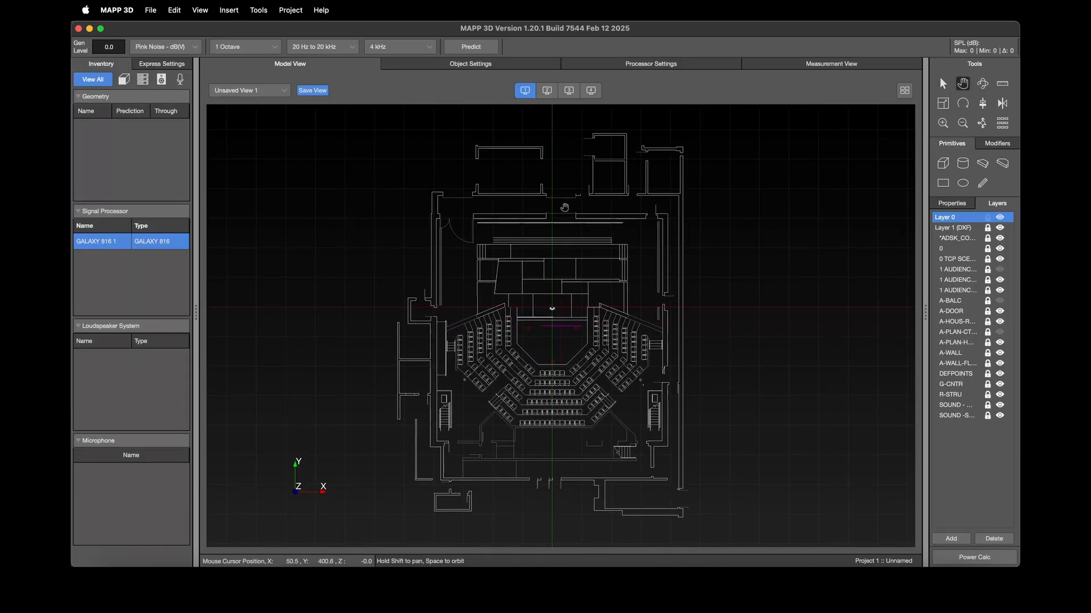
pyautogui.click(982, 85)
pyautogui.moveTo(802, 413)
pyautogui.mouseDown()
pyautogui.moveTo(791, 406)
pyautogui.moveTo(799, 414)
pyautogui.mouseUp()
pyautogui.moveTo(648, 234); pyautogui.dragTo(792, 130)
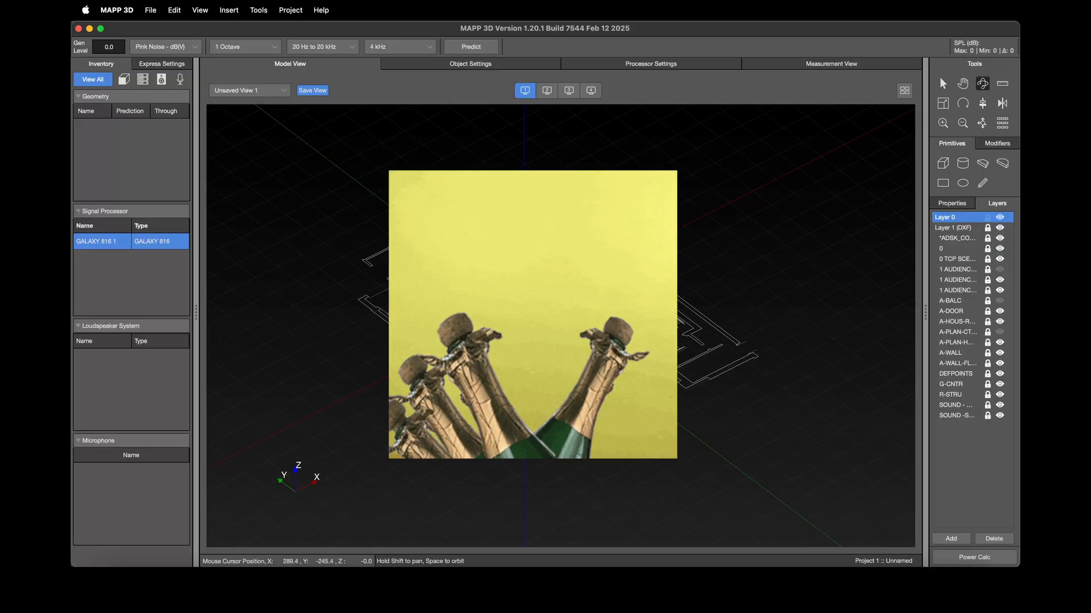
# Step: Switch from MAPP 3D to Word
pyautogui.press('super+Tab')
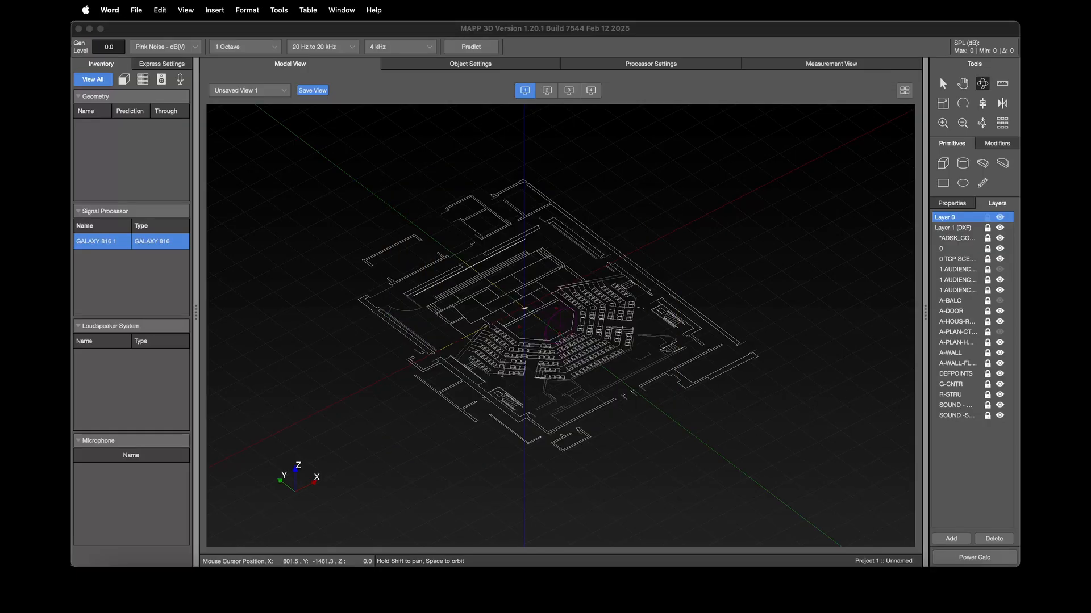